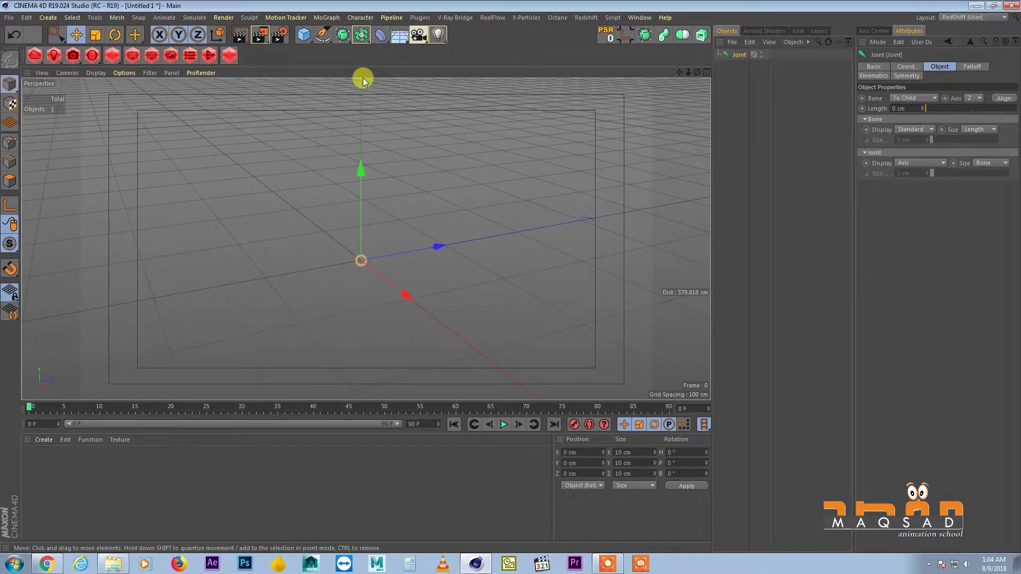
- In the left view, raise the joint straight up to a height of about 100.6 cm as the hip joint
key(F3)
scroll(375, 180, up, 5)
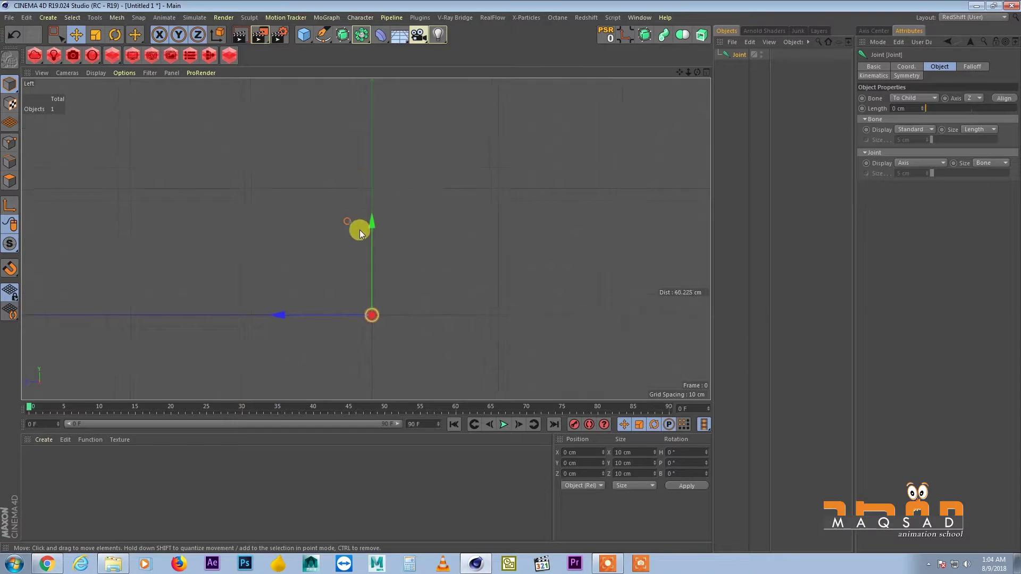
drag(360, 234, 367, 102)
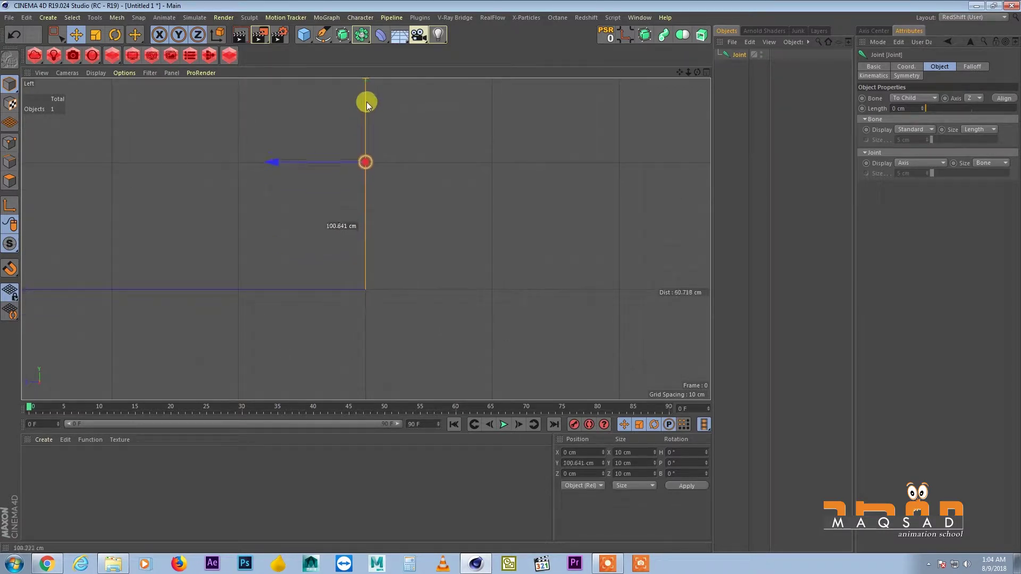
alt+middle_drag(359, 132, 350, 135)
- Copy the hip joint downward for the knee, placing the copy at about Y 52.8 cm and Z -7.1 cm
ctrl+drag(356, 125, 359, 180)
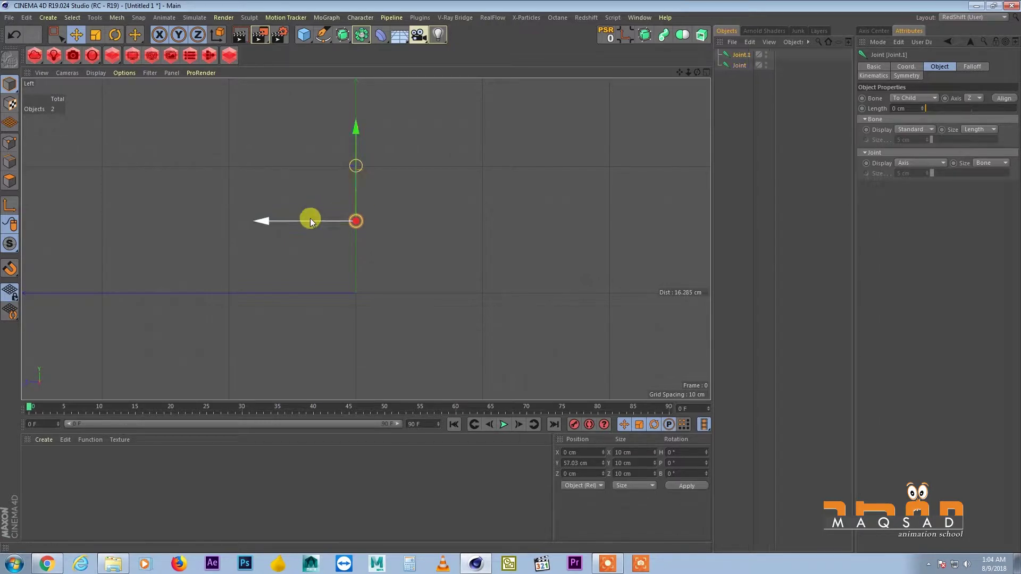
drag(310, 221, 321, 221)
drag(365, 177, 366, 181)
drag(335, 225, 339, 226)
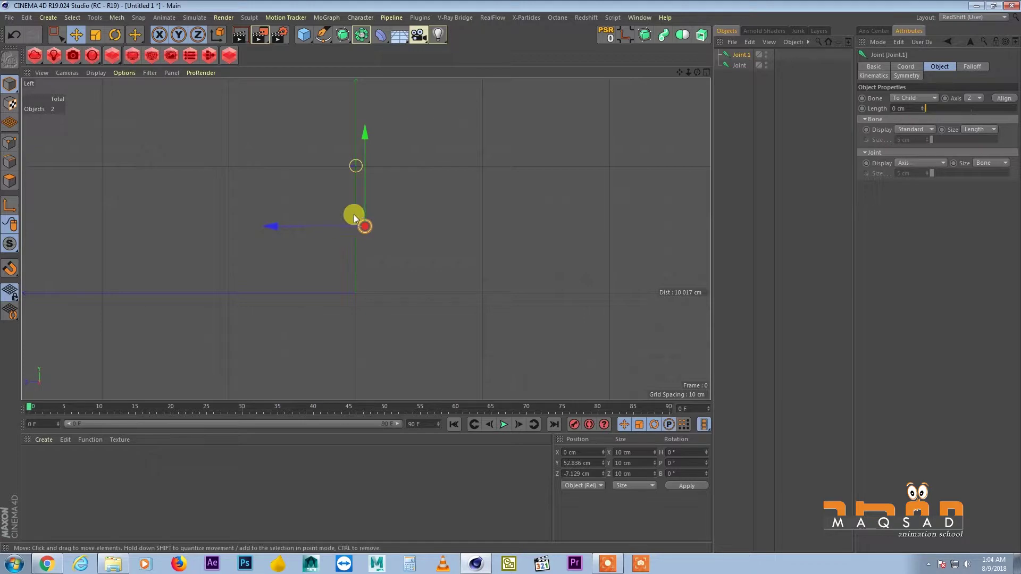
- Copy further joints for the ankle, ball and toe, with the ball at about Z -19.4 cm and toe at about Z -37.7 cm
scroll(353, 215, up, 1)
ctrl+drag(365, 183, 410, 280)
scroll(356, 261, up, 3)
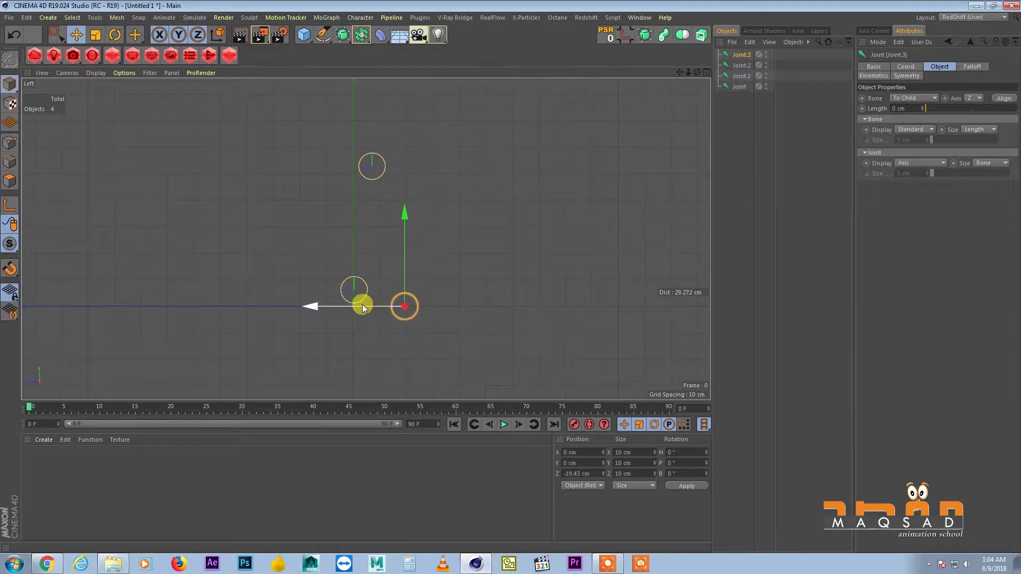
ctrl+drag(366, 304, 411, 301)
scroll(340, 250, down, 3)
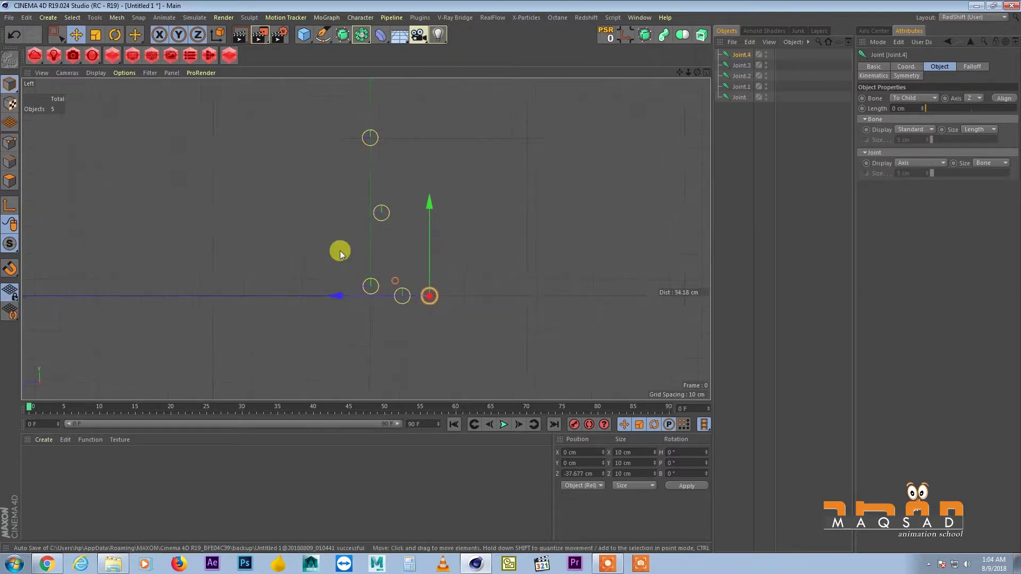
- Parent the five joints into one chain running from the hip joint through knee, ankle and ball to the toe
key(F1)
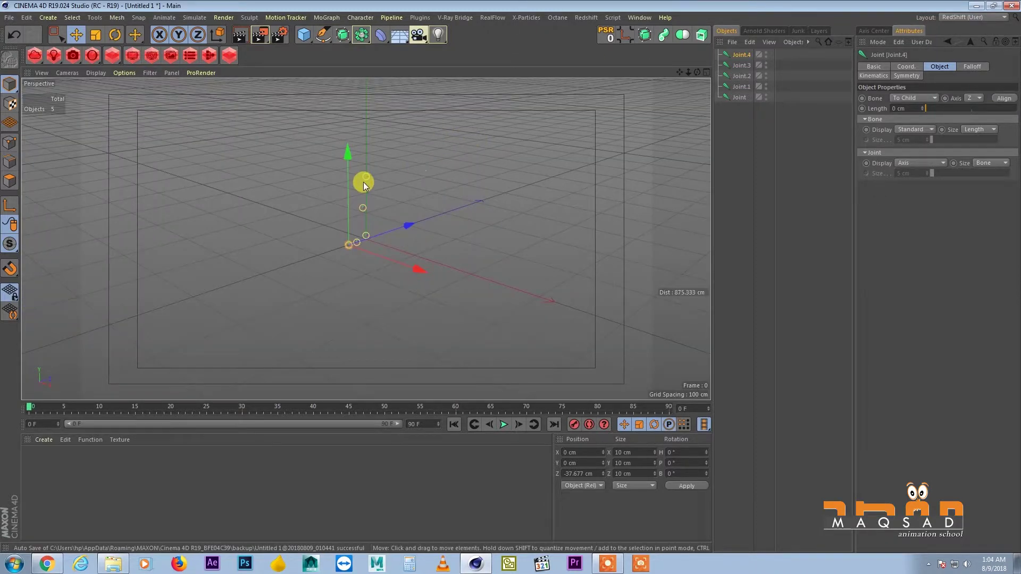
scroll(364, 184, up, 5)
mouse_move(390, 197)
alt+mouse_down()
mouse_move(383, 205)
mouse_move(396, 198)
alt+mouse_up()
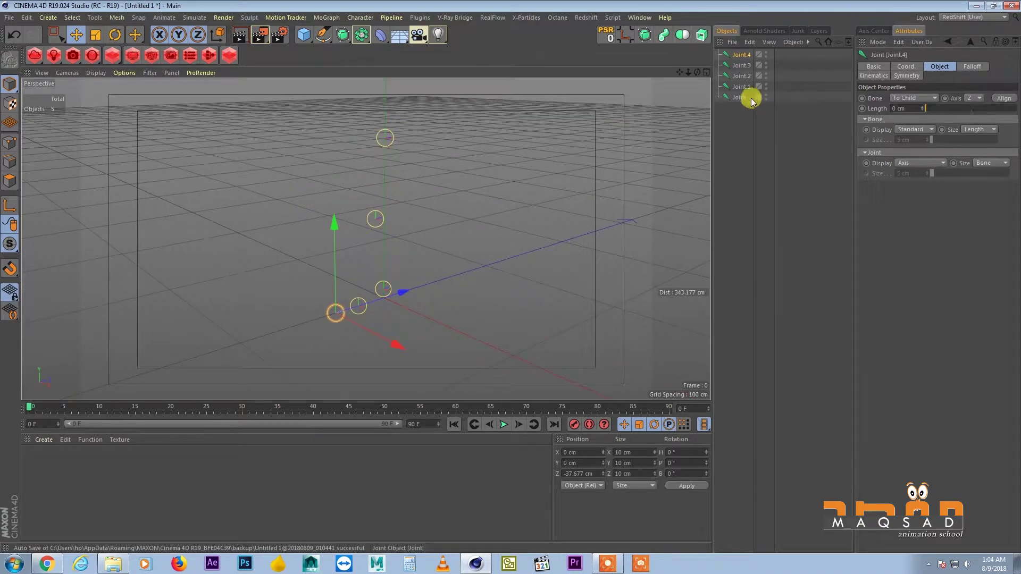
drag(774, 101, 793, 95)
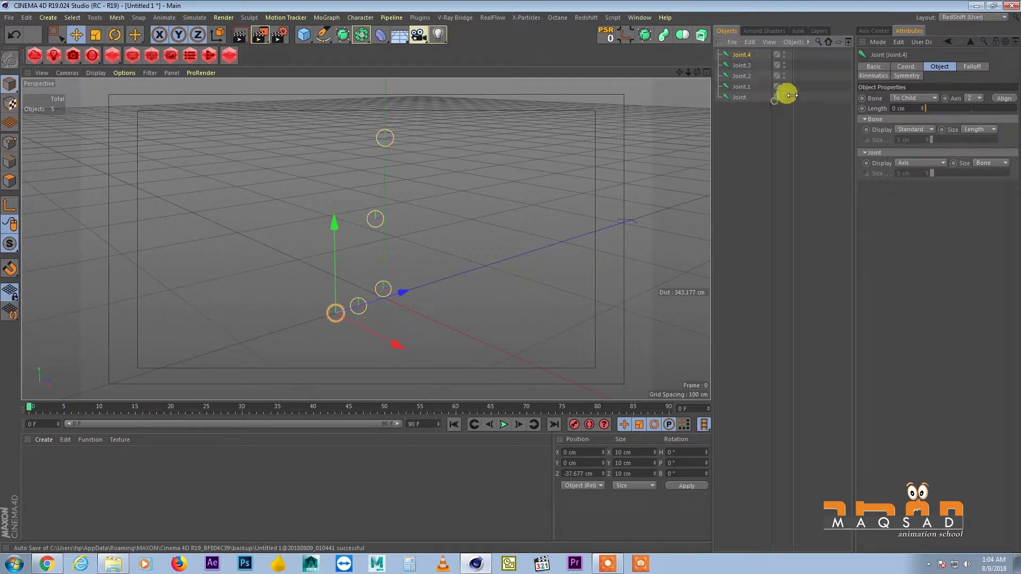
drag(743, 64, 738, 97)
alt+drag(387, 224, 510, 154)
- Rename the top joint of the chain as bn_L_Thigh
click(740, 55)
double_click(739, 55)
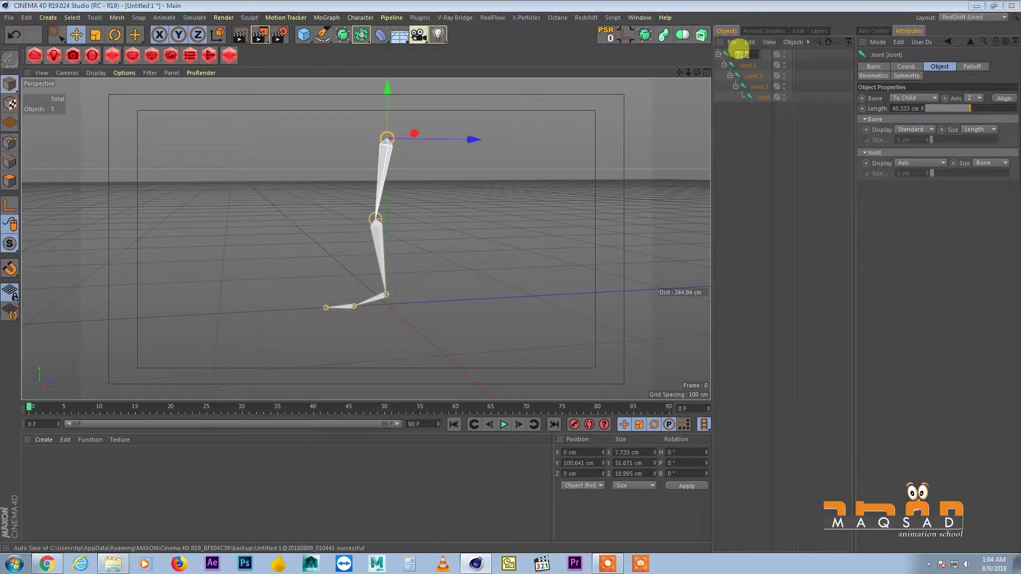
key(Escape)
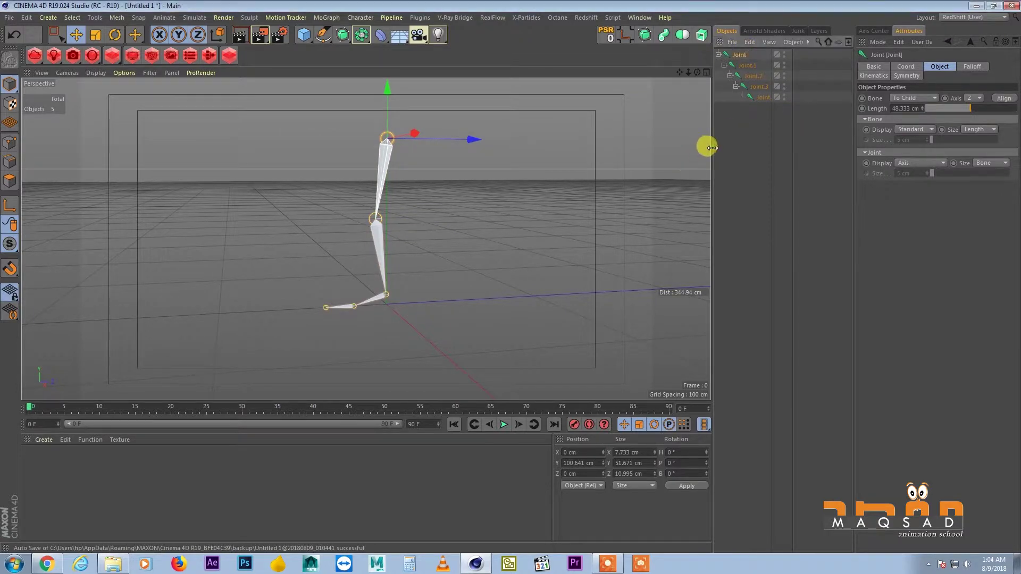
drag(792, 136, 819, 134)
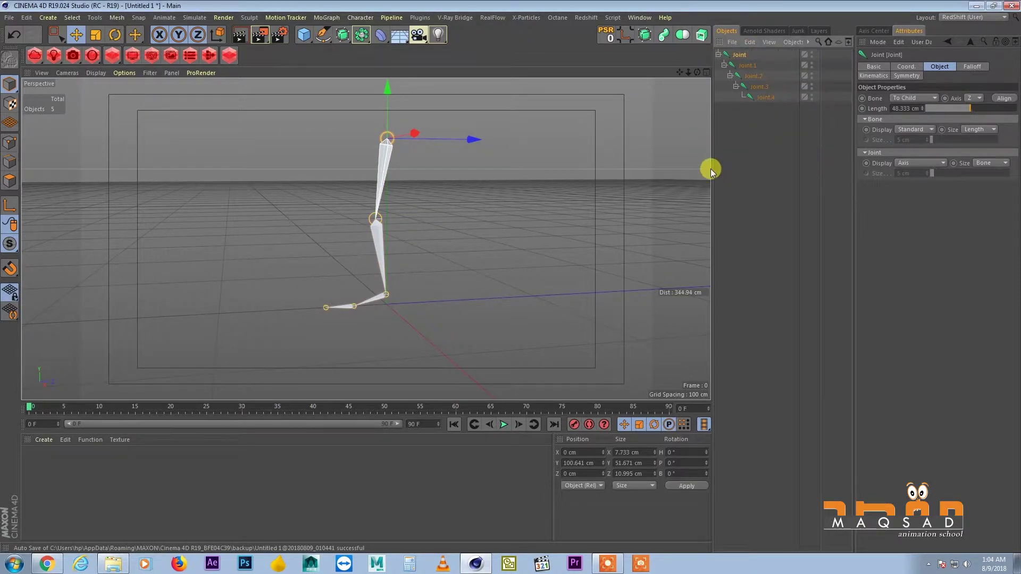
drag(711, 169, 677, 159)
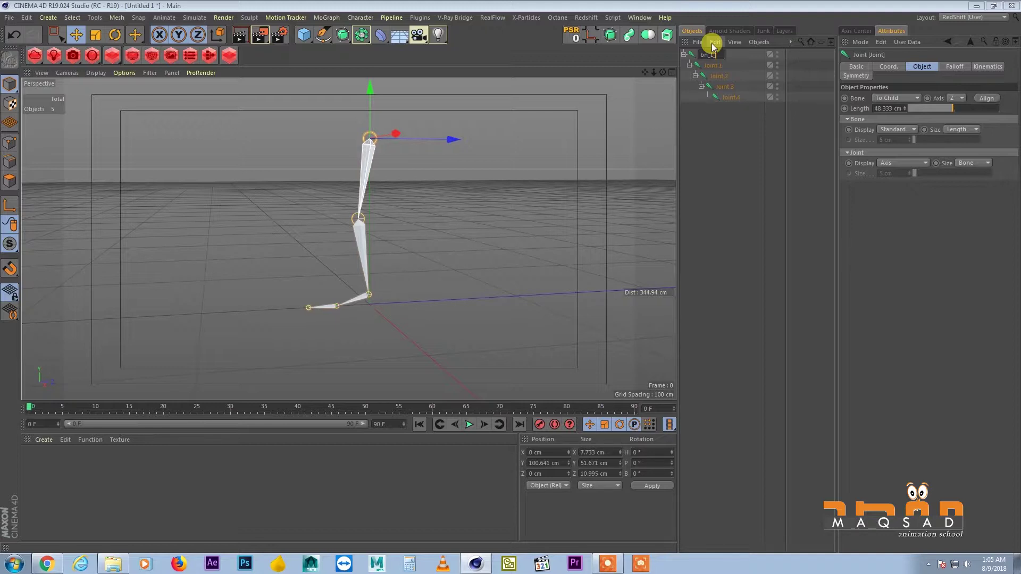
text(hig)
key(Return)
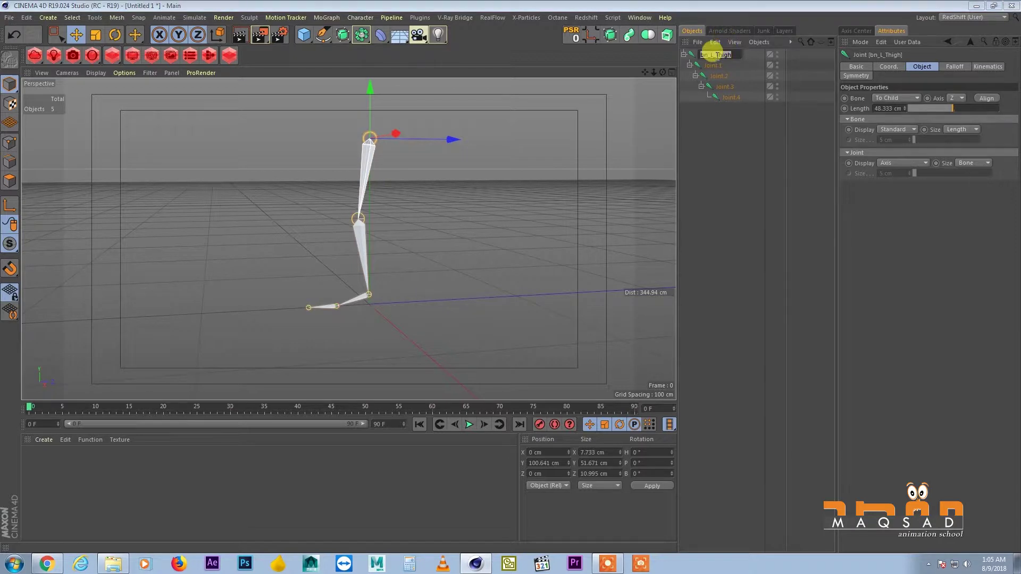
- Rename the second joint of the chain as bn_L_Knee
click(715, 66)
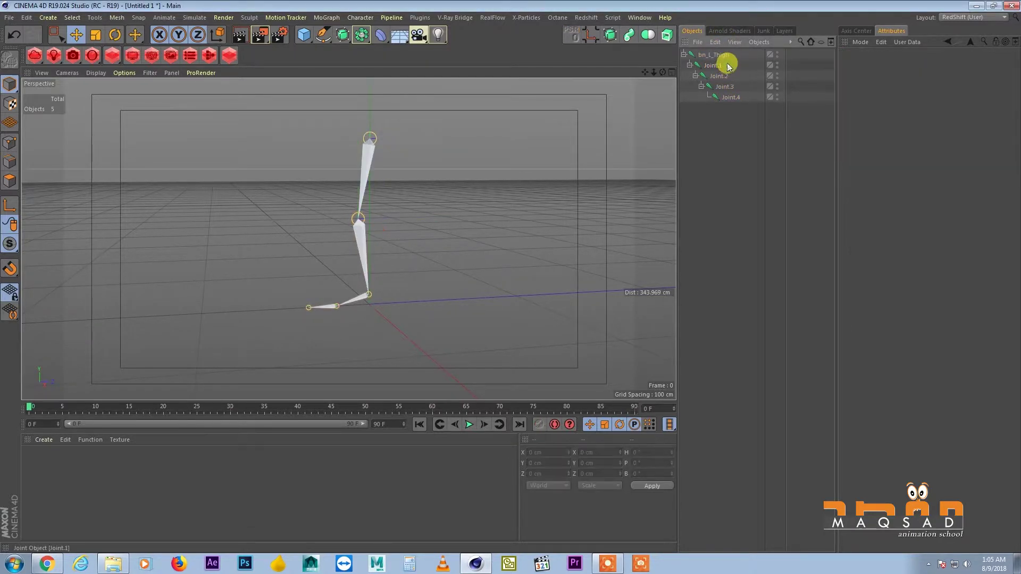
double_click(714, 64)
text(bn_L_Thigh)
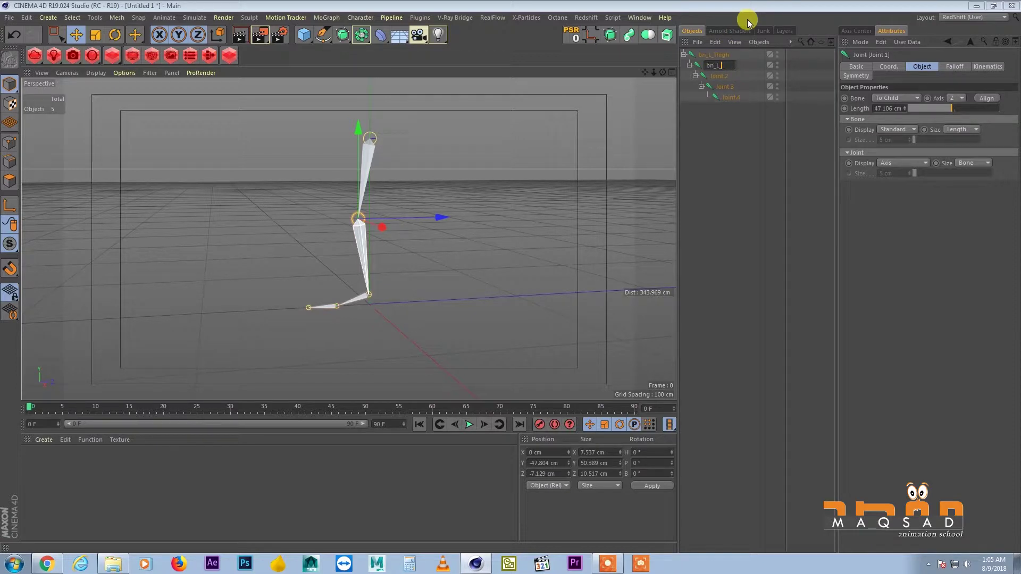
text(Knee)
key(Return)
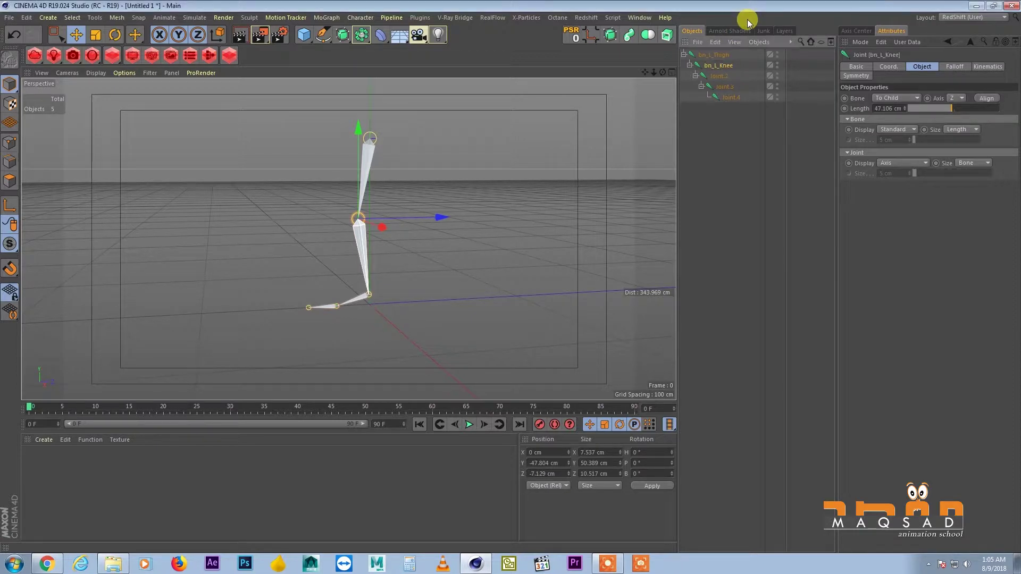
- Copy the knee joint's name for reuse and rename the third joint as bn_L_Ankle
click(719, 76)
double_click(722, 76)
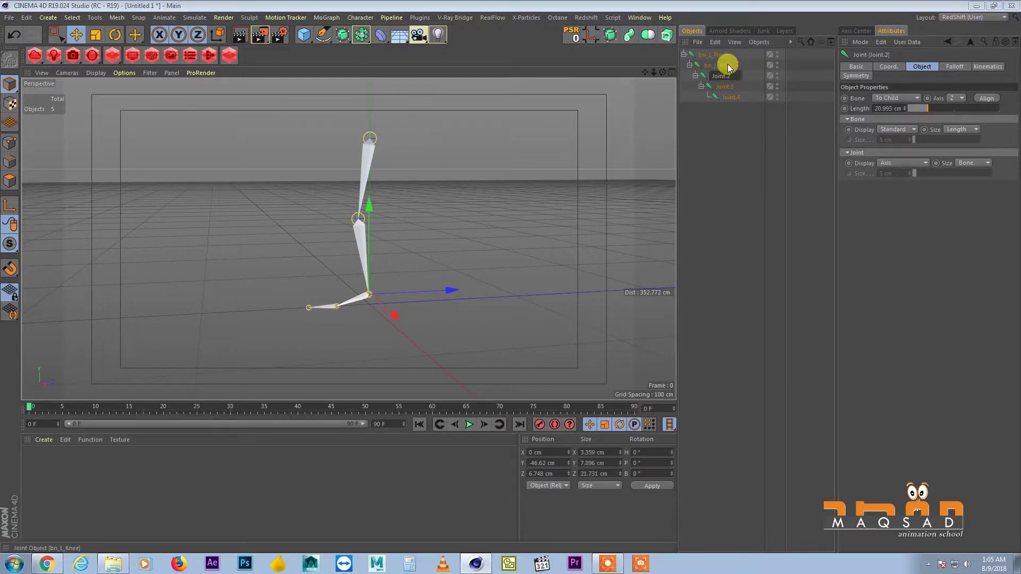
click(726, 65)
double_click(726, 64)
key(ctrl+c)
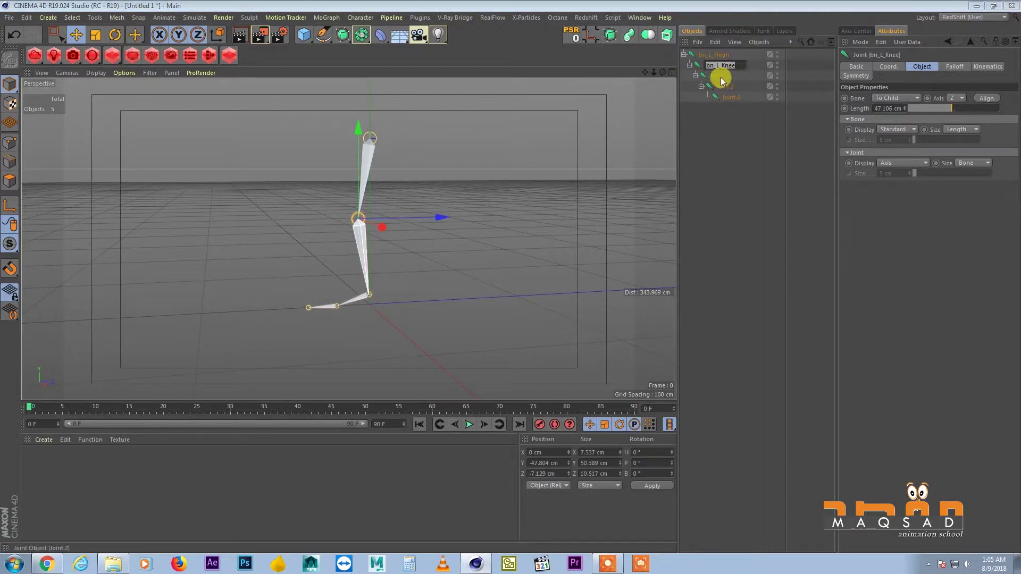
click(722, 76)
double_click(721, 77)
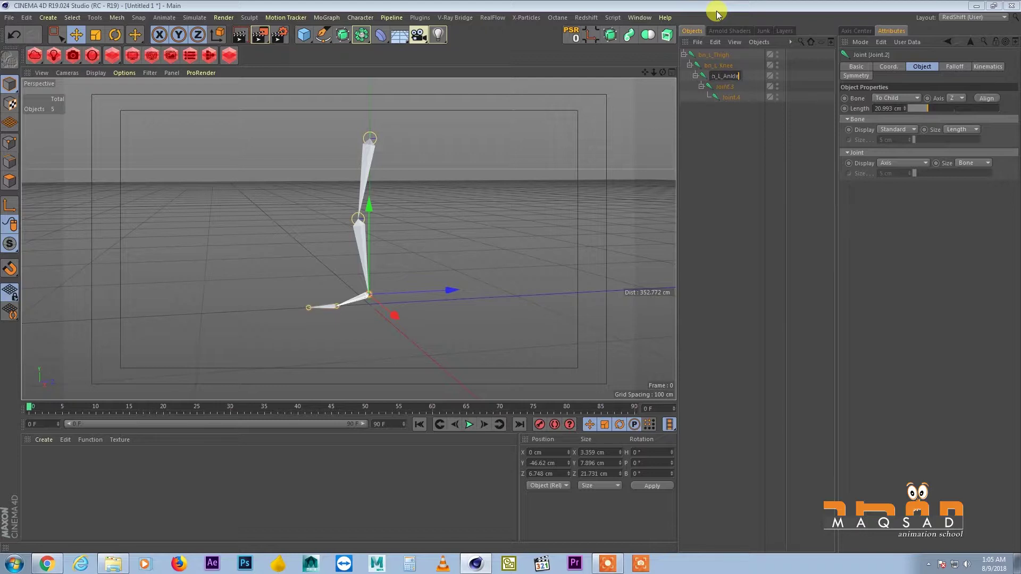
key(Return)
- Rename the fourth joint of the chain as bn_L_Ball, reusing the copied knee name
alt+middle_drag(314, 290, 318, 303)
alt+right_drag(318, 303, 332, 278)
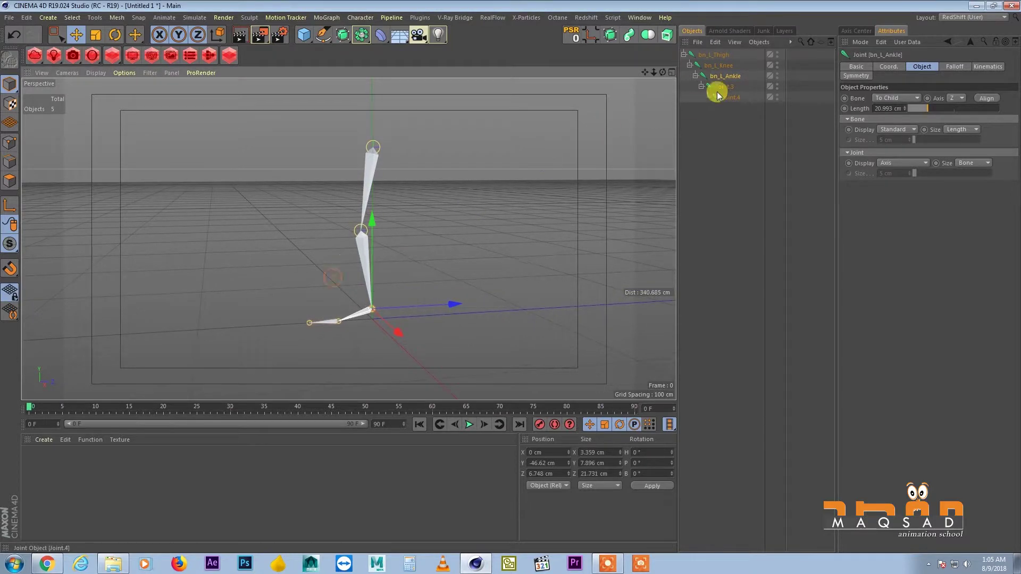
double_click(724, 86)
key(ctrl+v)
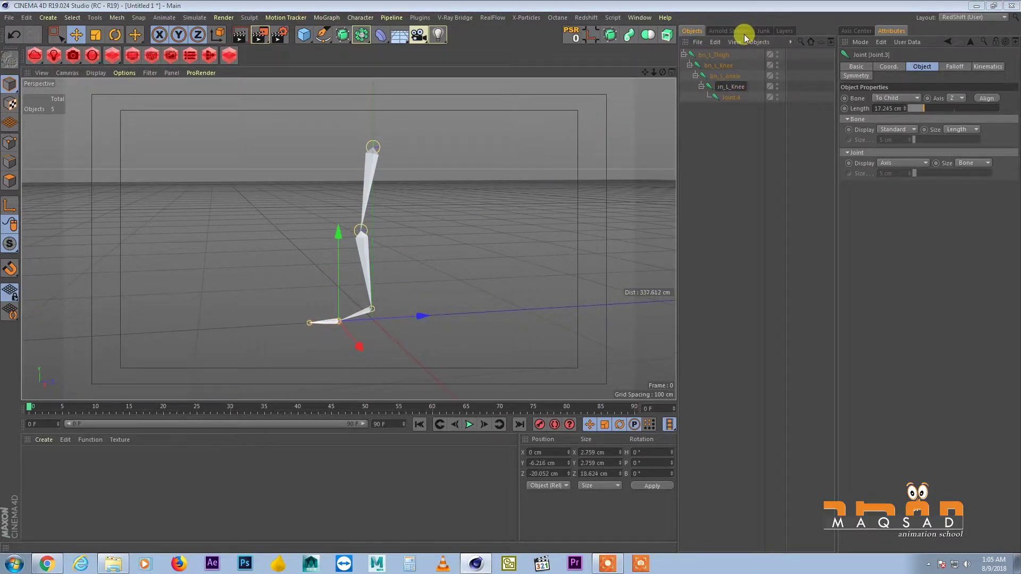
key(BackSpace)
key(BackSpace)
key(BackSpace)
text(Ball)
key(Return)
- Rename the last joint of the chain as be_L_Toe
double_click(730, 96)
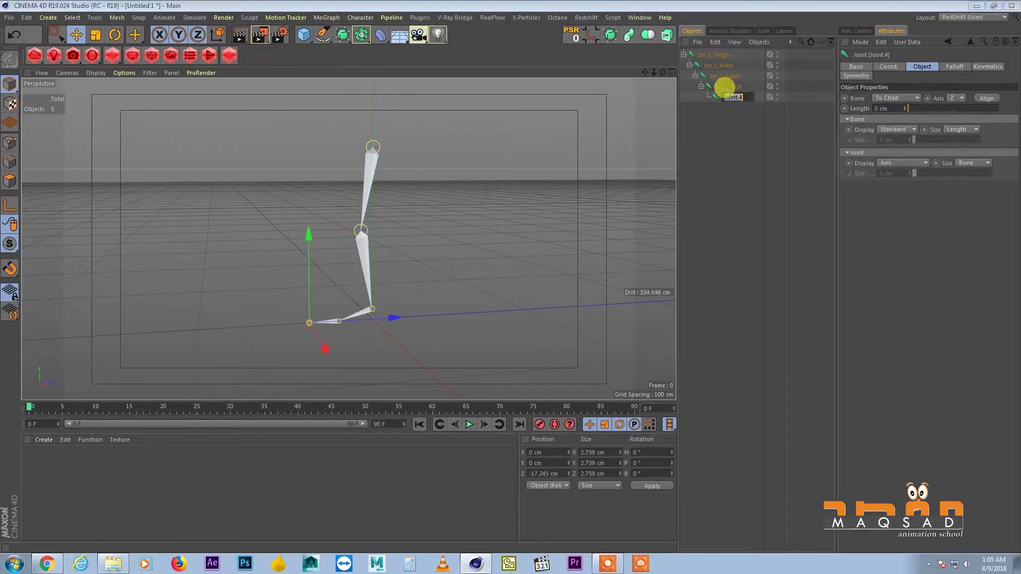
key(ctrl+v)
drag(738, 96, 794, 90)
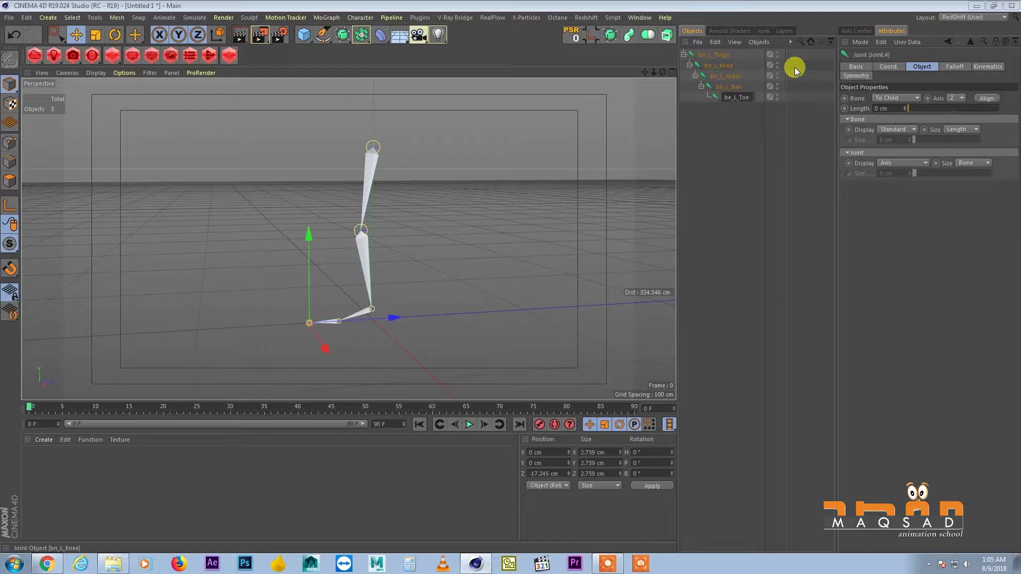
key(Return)
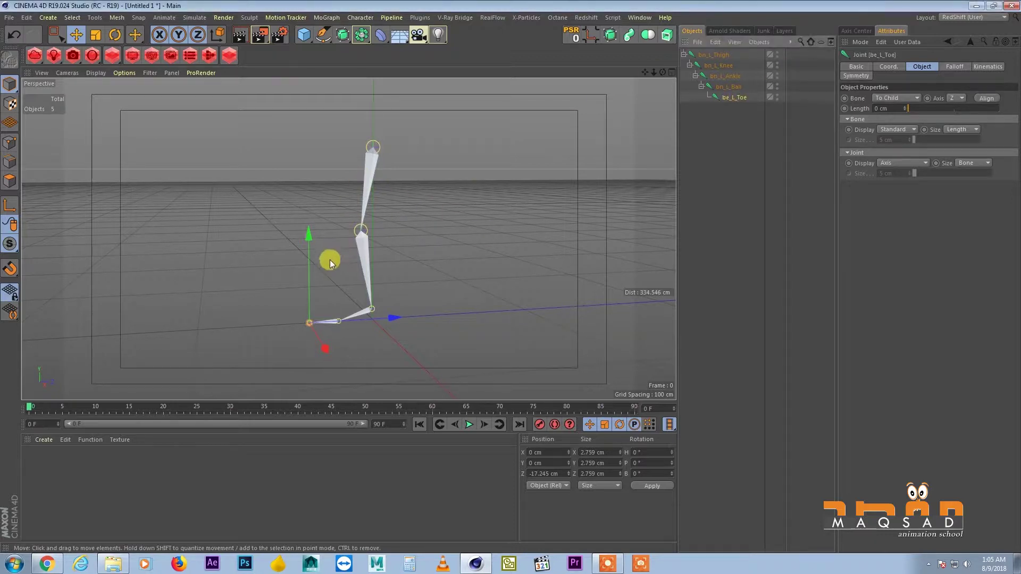
- Move the toe joint closer to the ball joint, to about Z -11.7 cm relative to its parent
scroll(323, 265, up, 1)
drag(677, 109, 669, 110)
alt+drag(363, 218, 365, 276)
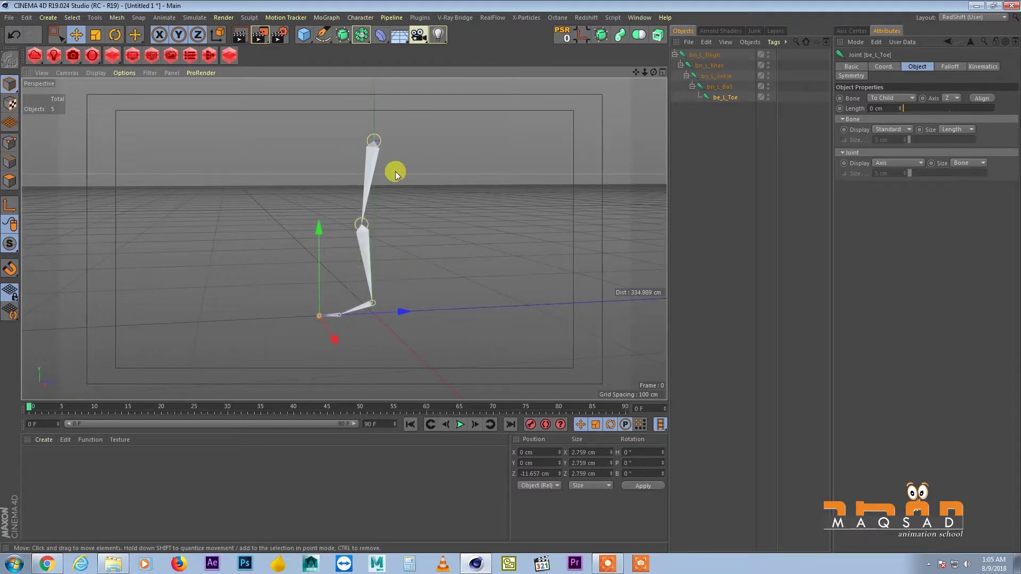
drag(667, 125, 663, 126)
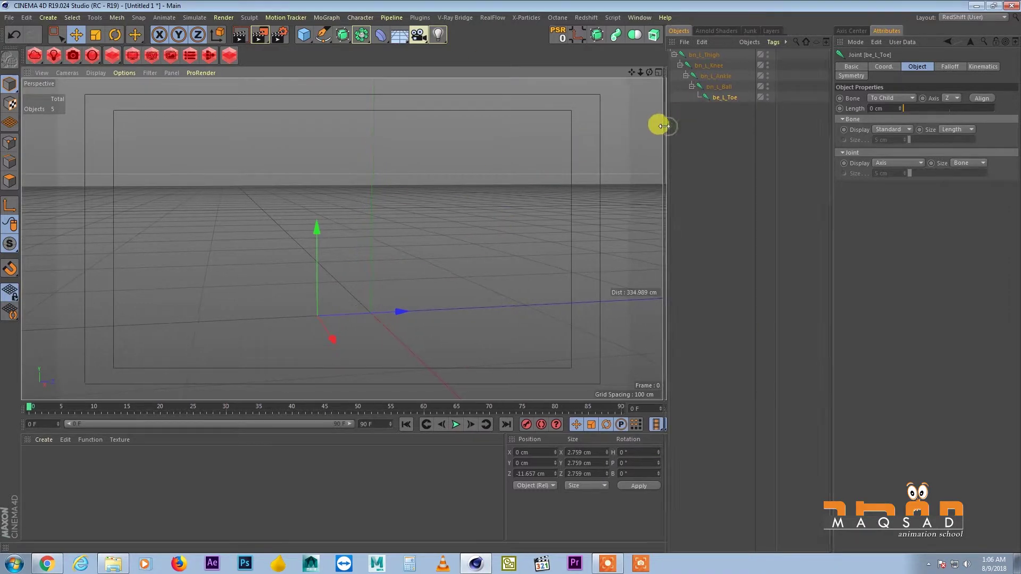
- Add a rectangle spline, scale it down to about 52.8 cm per side, and make it editable
alt+drag(461, 173, 306, 123)
click(323, 34)
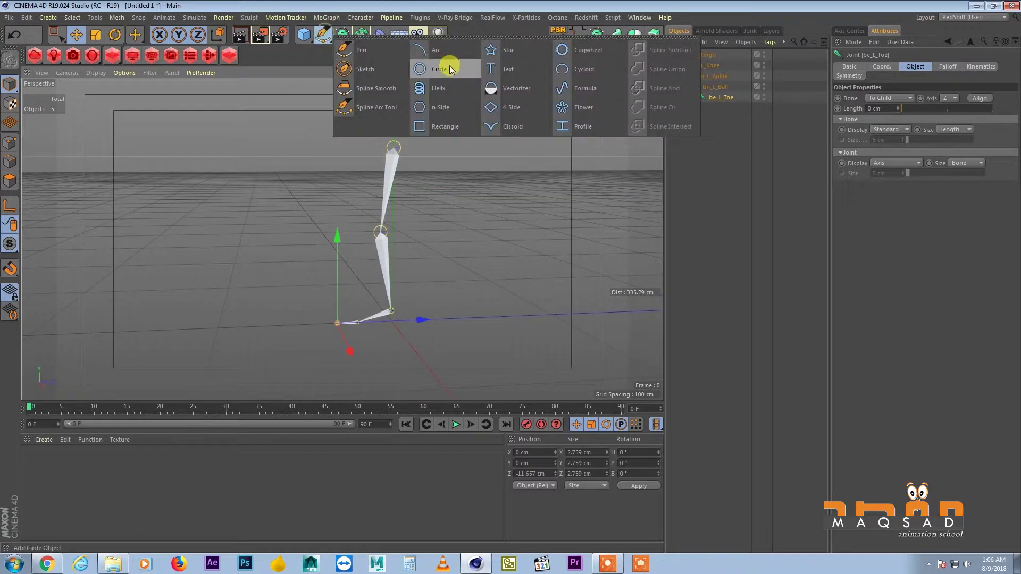
click(434, 130)
alt+drag(382, 234, 146, 391)
key(t)
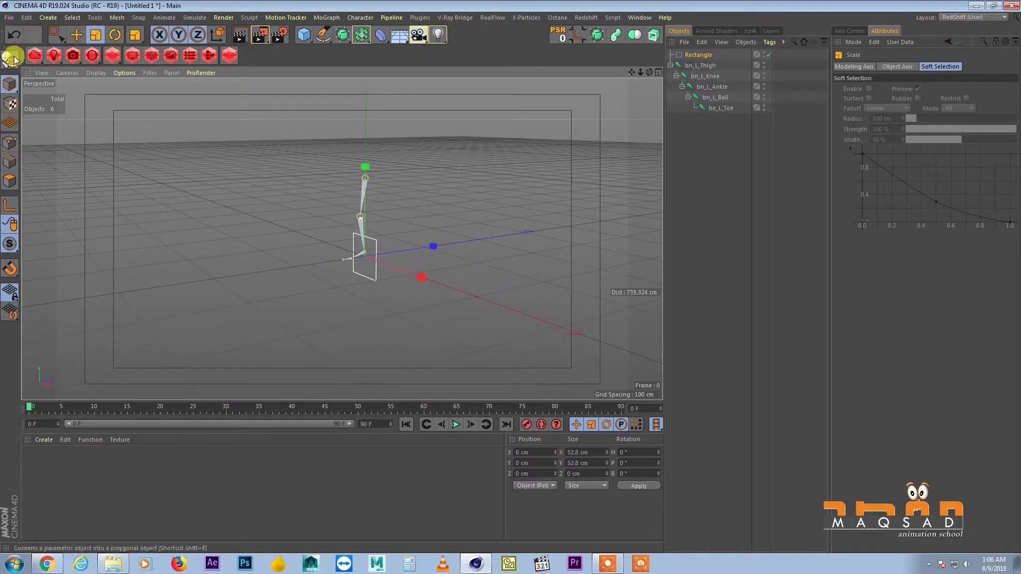
click(10, 59)
- Select all points of the rectangle spline and rotate them so that it lies flat on the ground
alt+right_drag(364, 240, 411, 223)
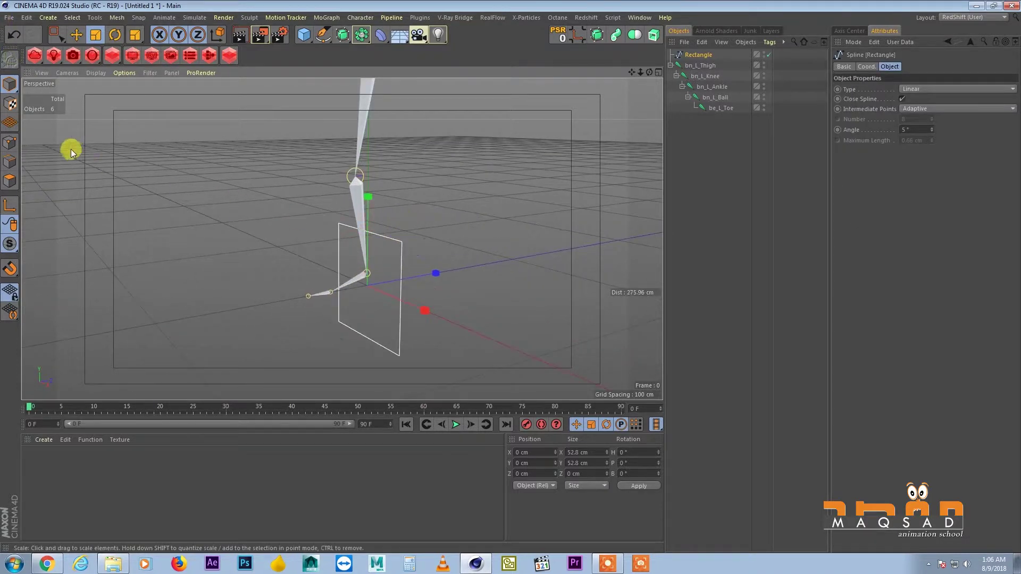
click(10, 141)
key(ctrl+a)
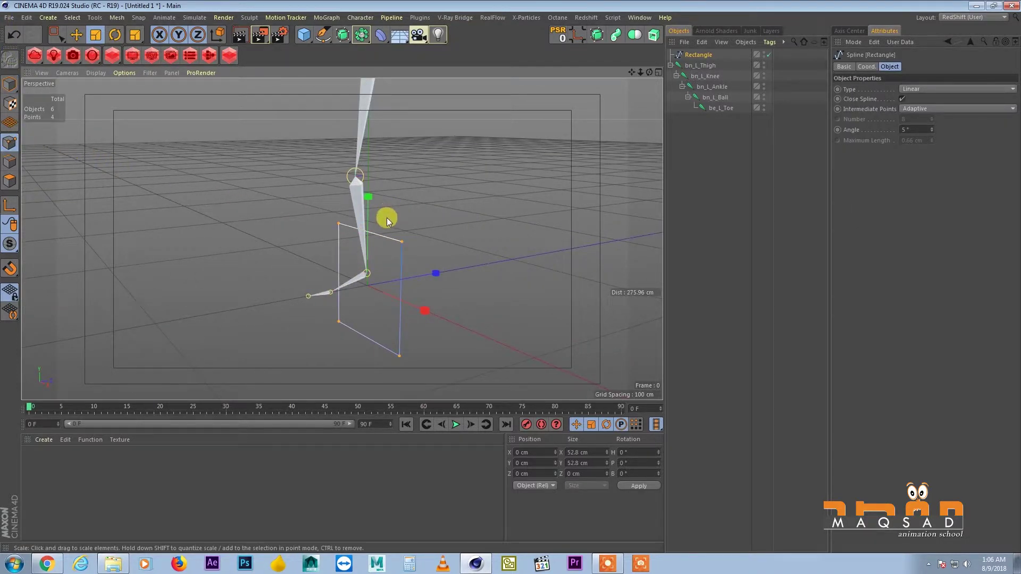
key(r)
mouse_move(350, 245)
mouse_down()
mouse_move(381, 229)
mouse_move(433, 232)
mouse_move(344, 240)
mouse_up()
key(e)
- Move the rectangle's points under the foot to about Z -16 cm, scale them to about 40.8 cm, and return to Model mode
scroll(415, 249, up, 4)
alt+middle_drag(344, 239, 413, 216)
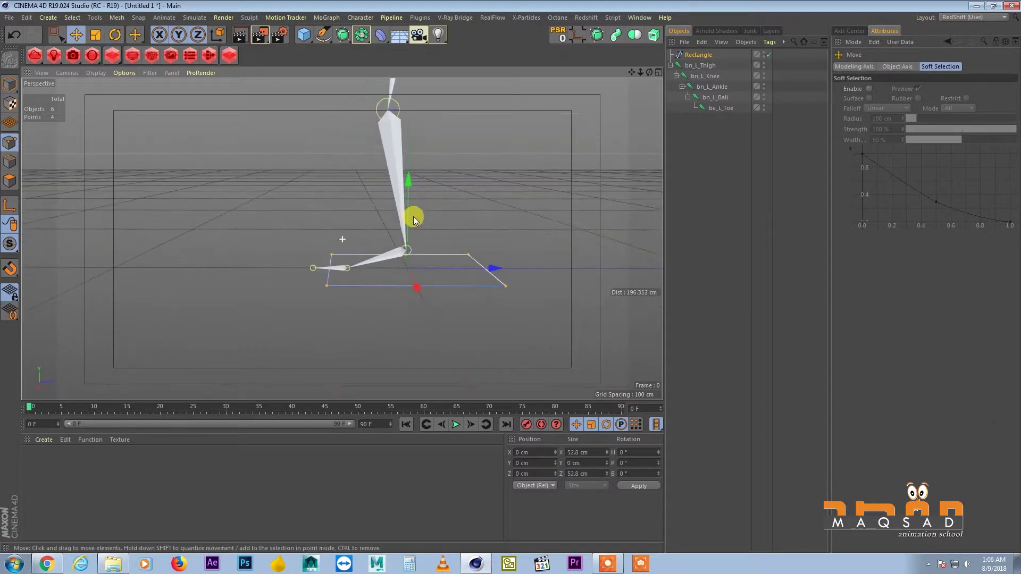
scroll(415, 220, up, 2)
drag(454, 277, 376, 240)
key(t)
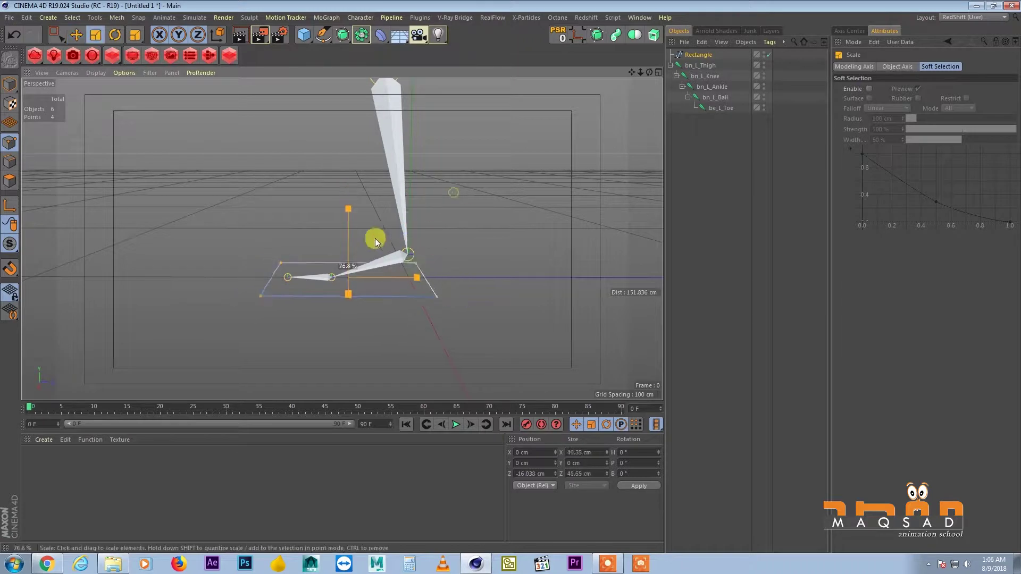
key(e)
click(9, 84)
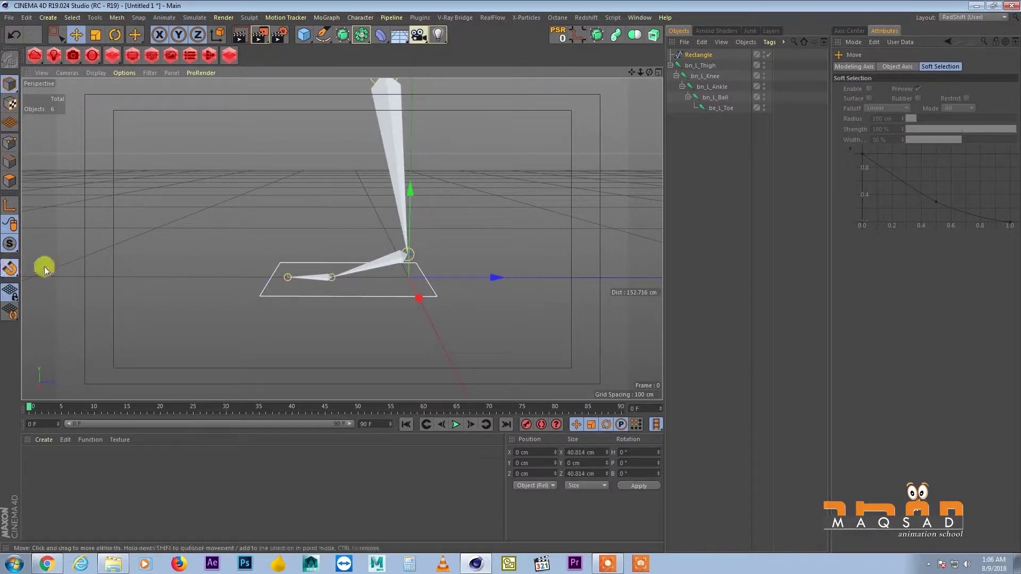
alt+right_drag(382, 215, 431, 235)
alt+drag(432, 235, 431, 240)
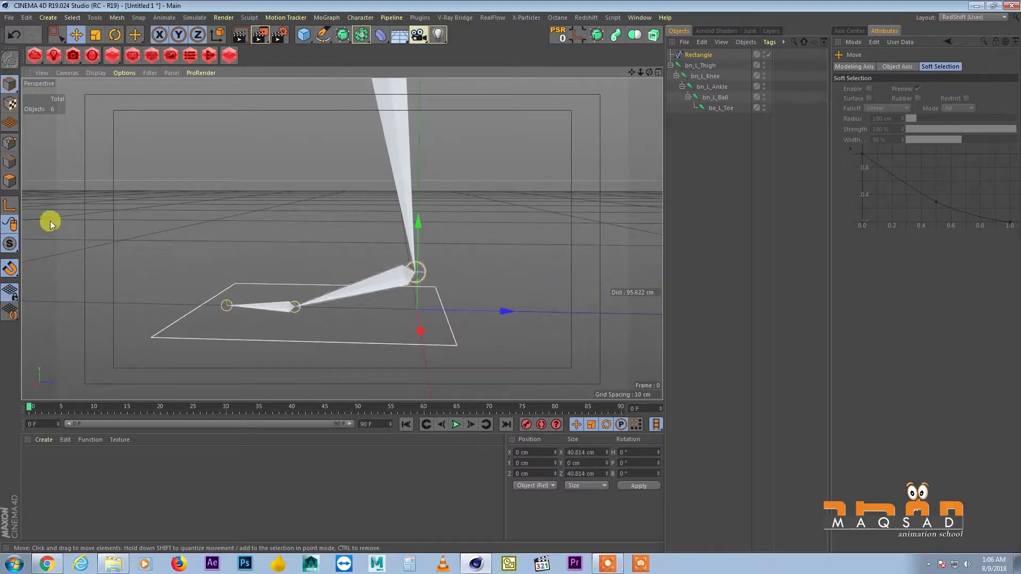
- Enable Axis Snap and snap the rectangle spline onto the ankle joint, at about Y 6.2 cm and Z -0.4 cm
drag(10, 265, 65, 416)
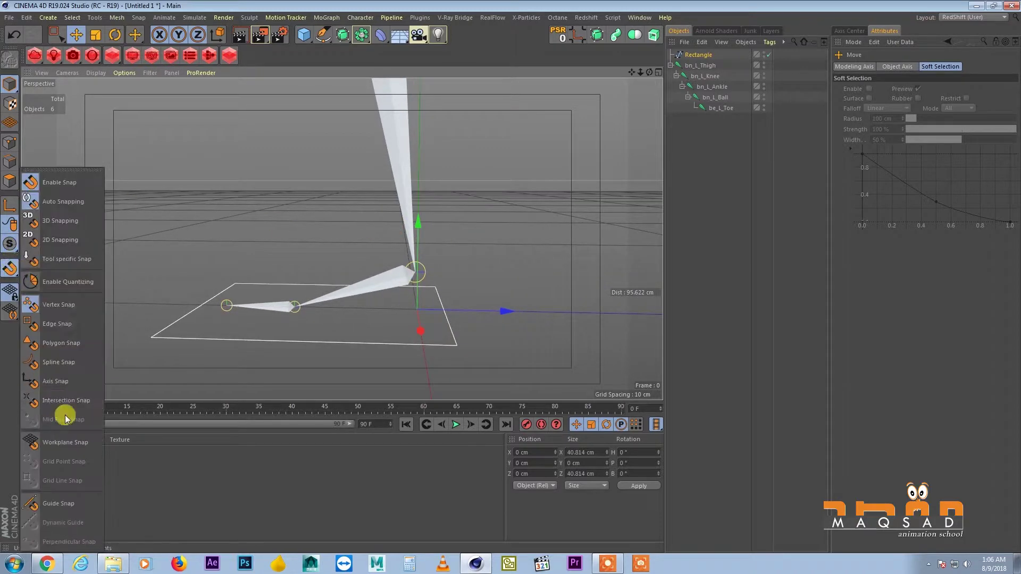
click(69, 386)
drag(478, 270, 418, 280)
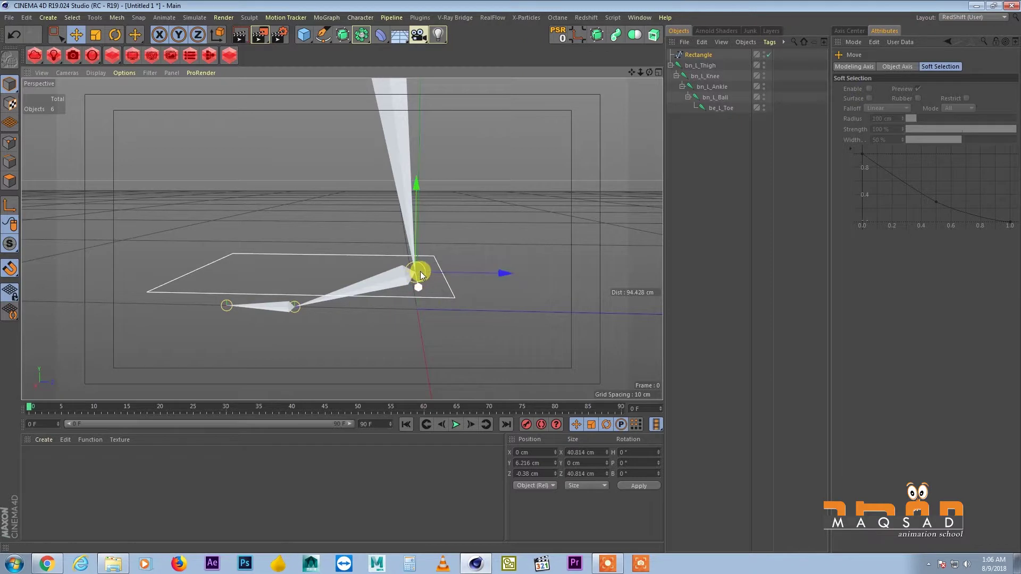
scroll(342, 239, down, 4)
- Lower the rectangle's points to the sole of the foot, about Y -6.2 cm relative to its axis, and return to Model mode
click(9, 143)
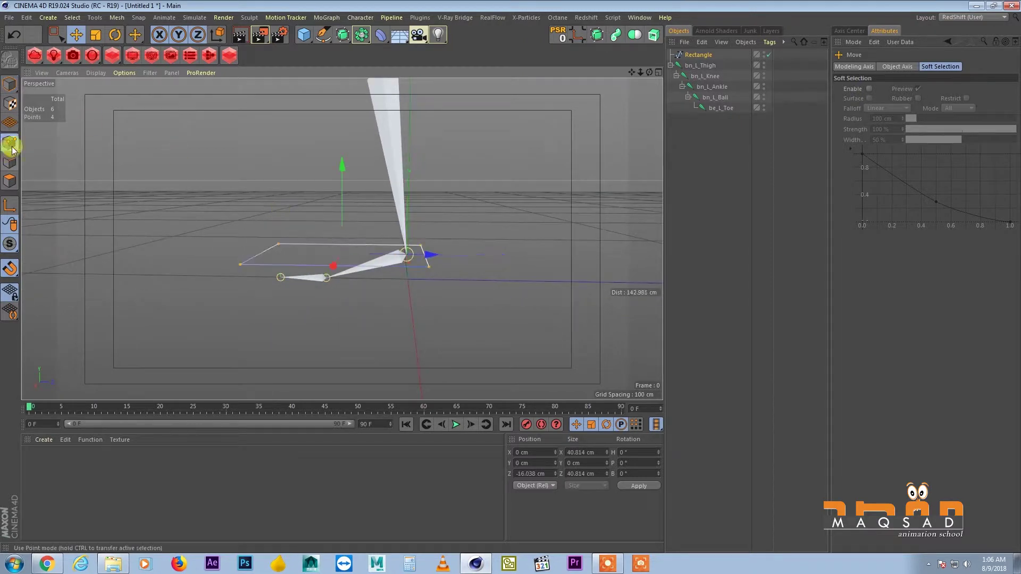
click(55, 35)
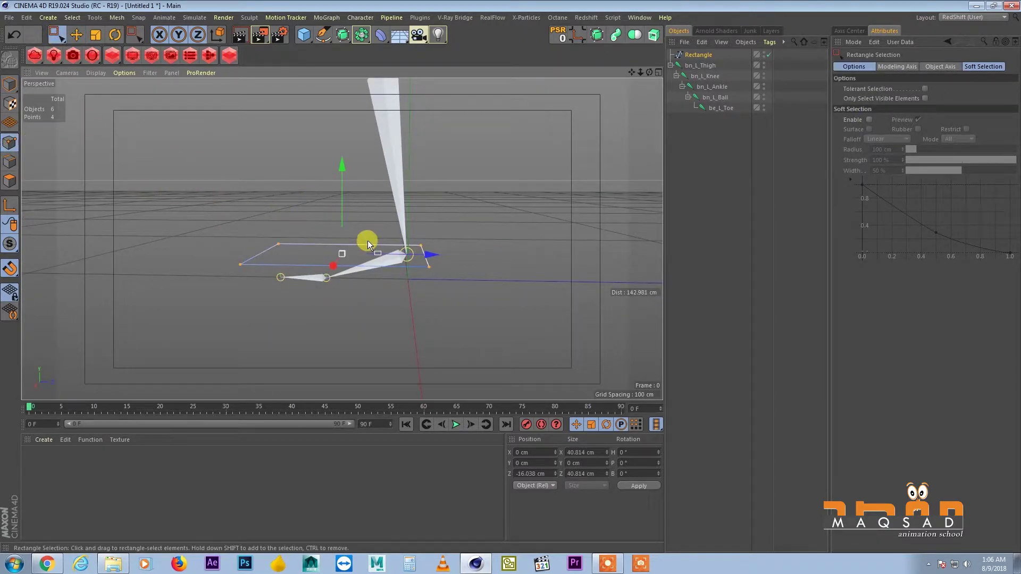
key(F3)
key(s)
alt+right_drag(368, 243, 297, 238)
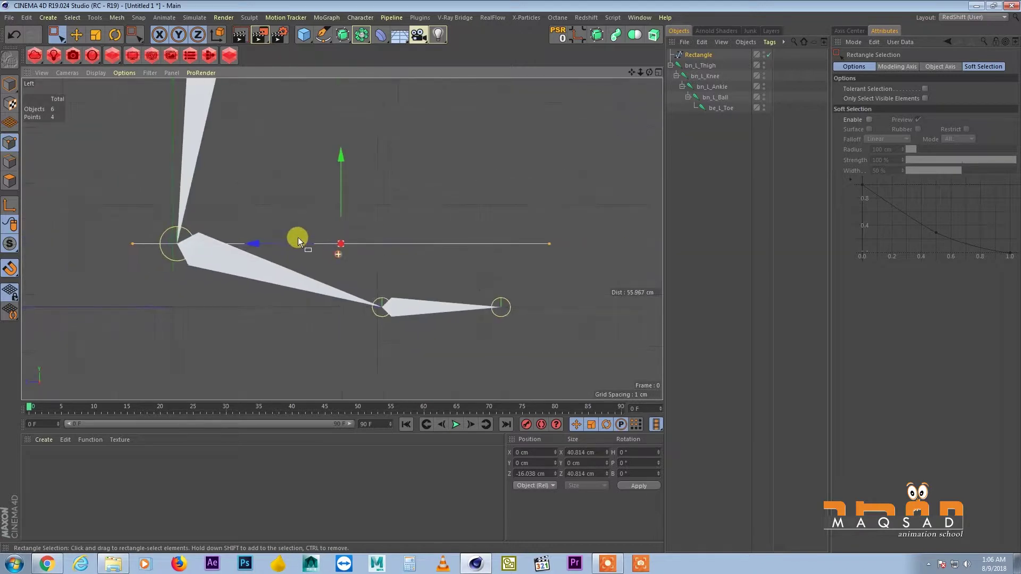
scroll(319, 218, down, 1)
drag(342, 194, 346, 247)
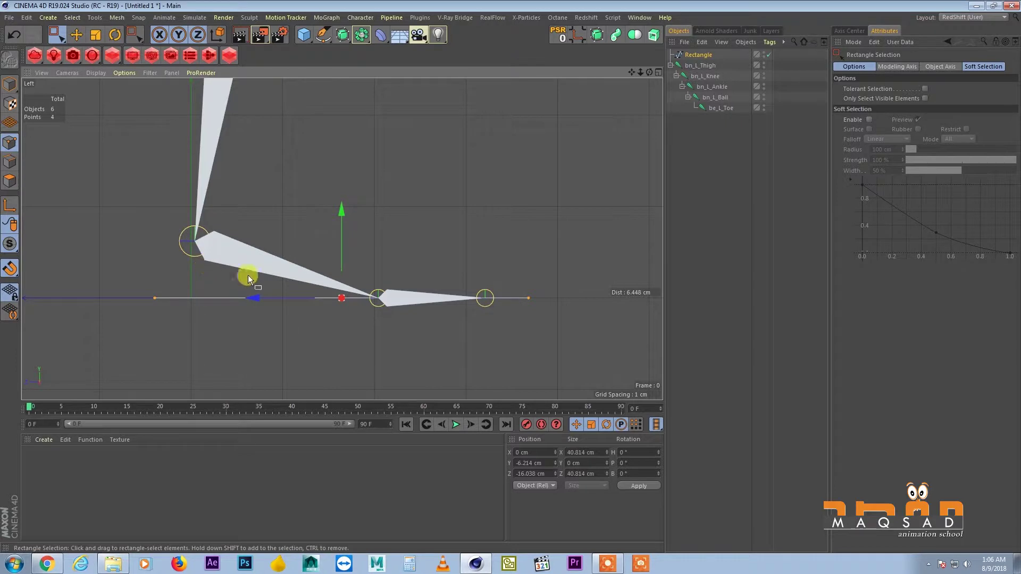
click(9, 88)
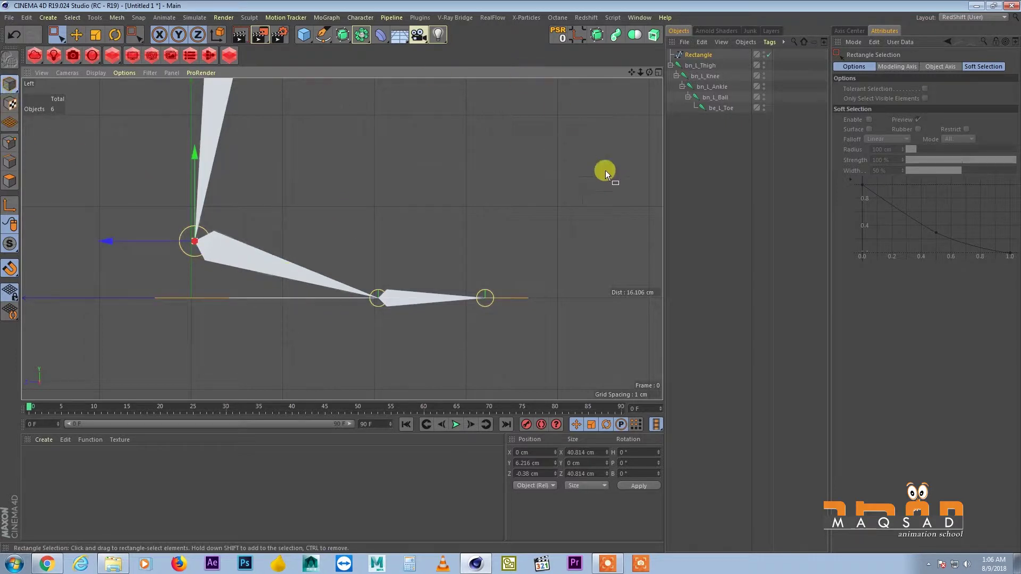
- Raise only the bn_L_Ankle joint by about 4.5 cm, leaving its child joints in place
click(724, 110)
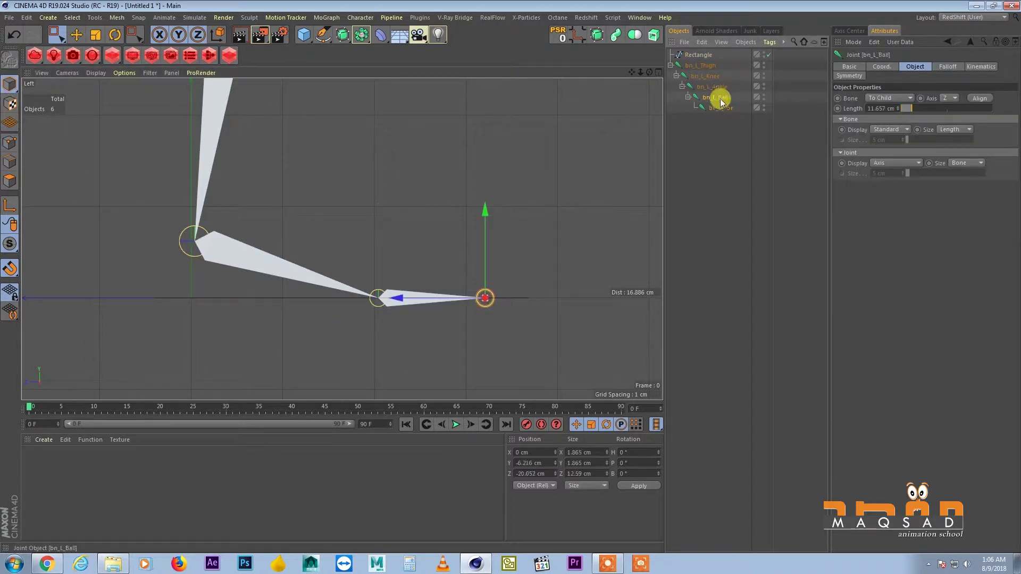
click(718, 97)
click(712, 91)
alt+middle_drag(285, 207, 325, 212)
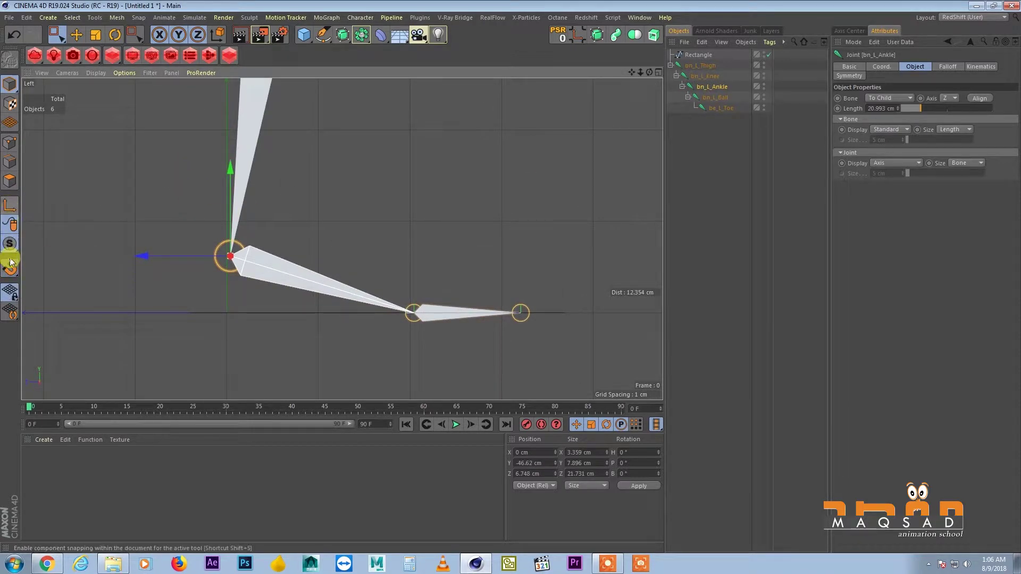
click(4, 204)
drag(230, 209, 231, 170)
- Move only the bn_L_Ball joint back towards the ankle, to about Z -18.2 cm relative to its parent
click(414, 307)
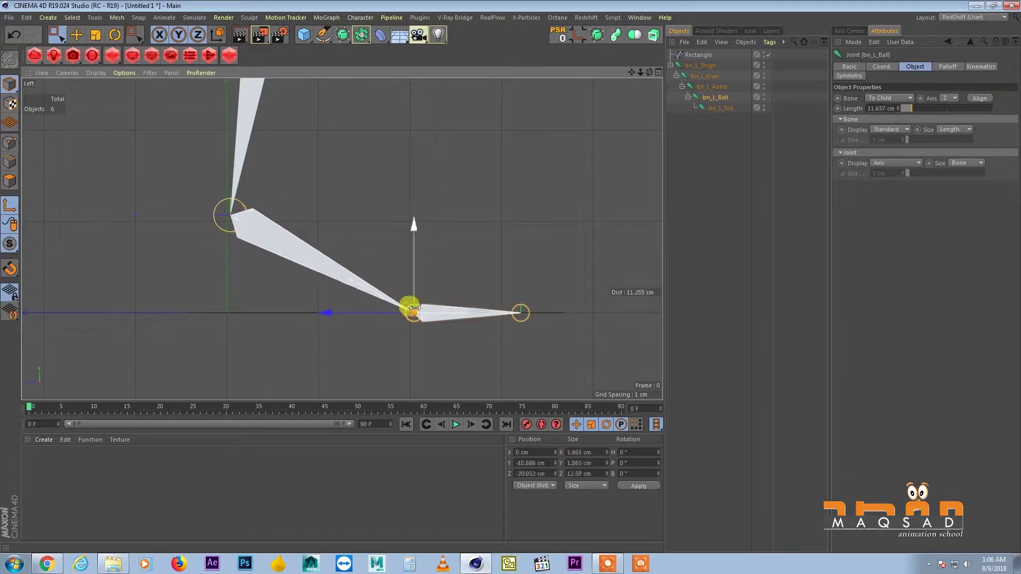
drag(407, 313, 365, 314)
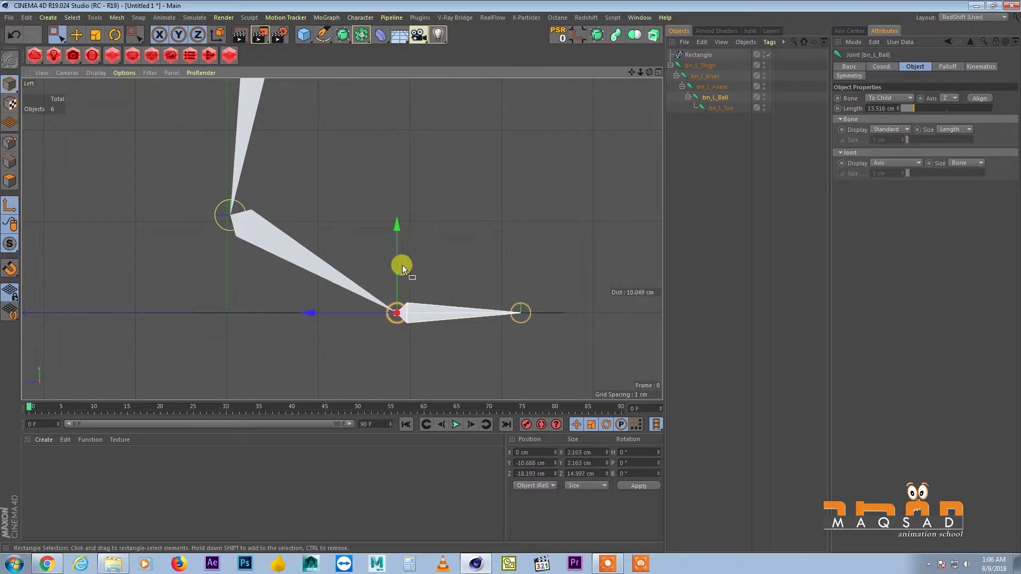
scroll(383, 258, down, 2)
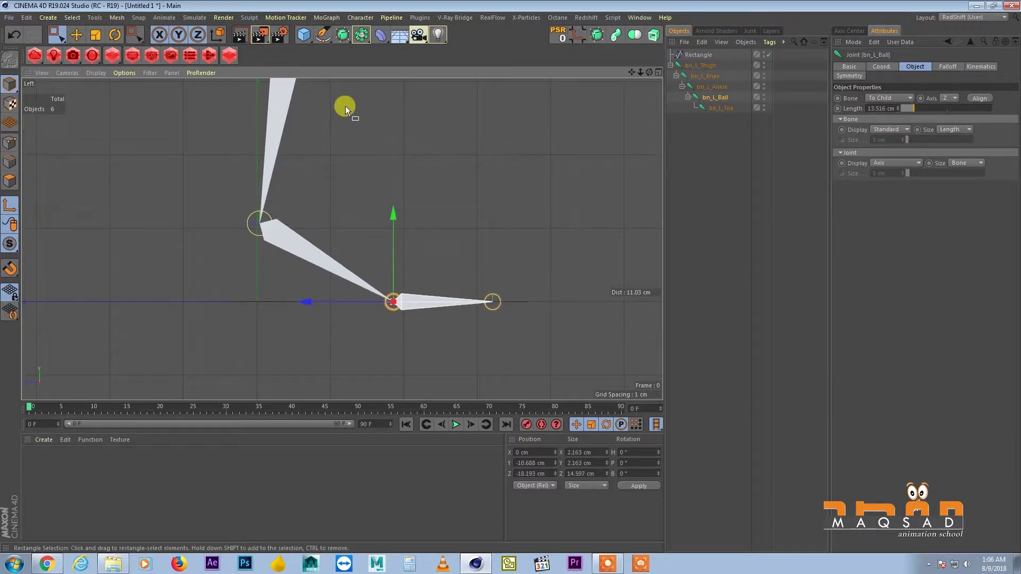
- Return to the perspective view, frame the whole leg and widen the Object Manager
key(F1)
alt+right_drag(318, 202, 426, 154)
alt+middle_drag(425, 154, 390, 218)
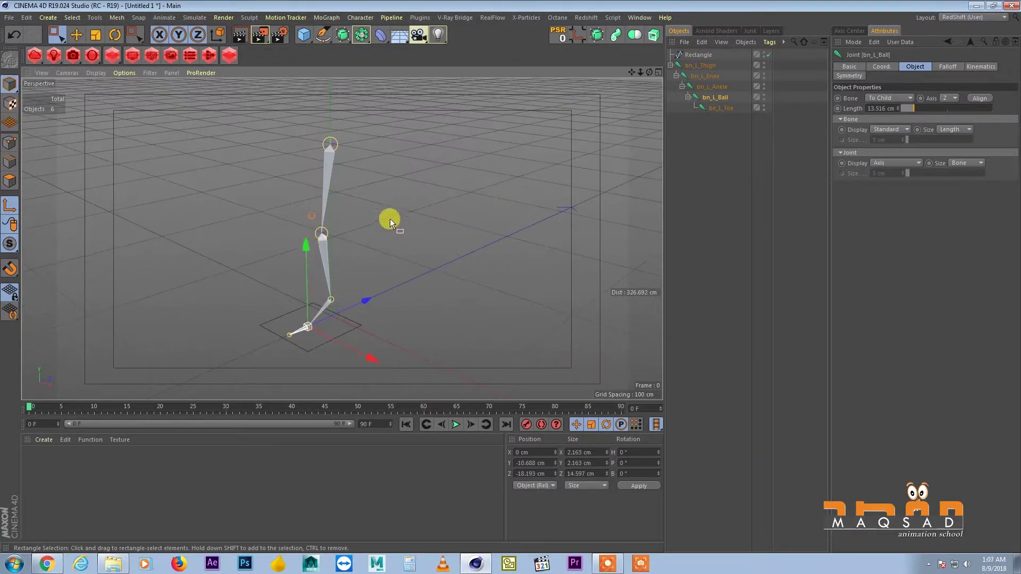
alt+drag(316, 244, 303, 228)
alt+middle_drag(303, 227, 260, 198)
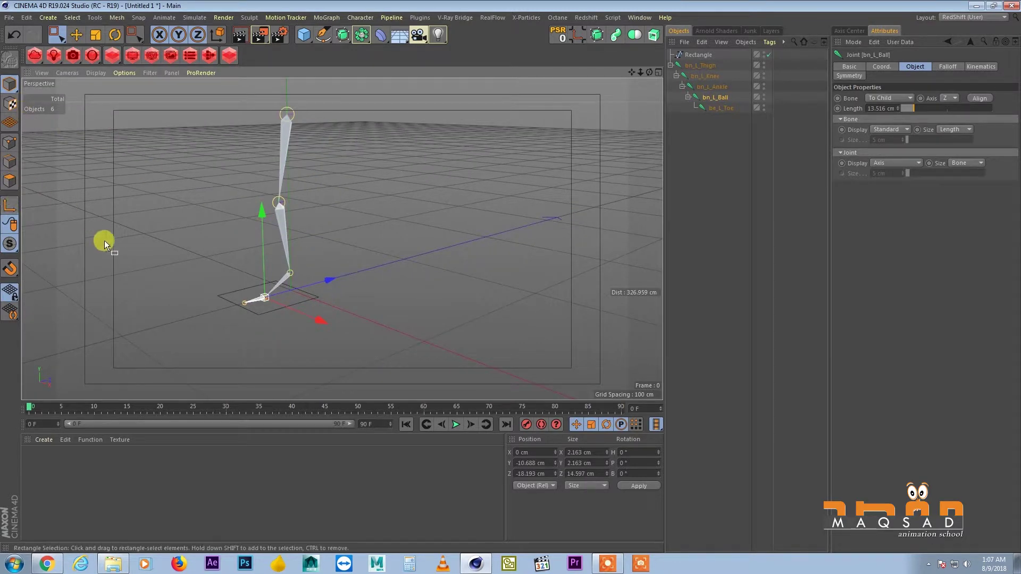
alt+drag(104, 240, 178, 176)
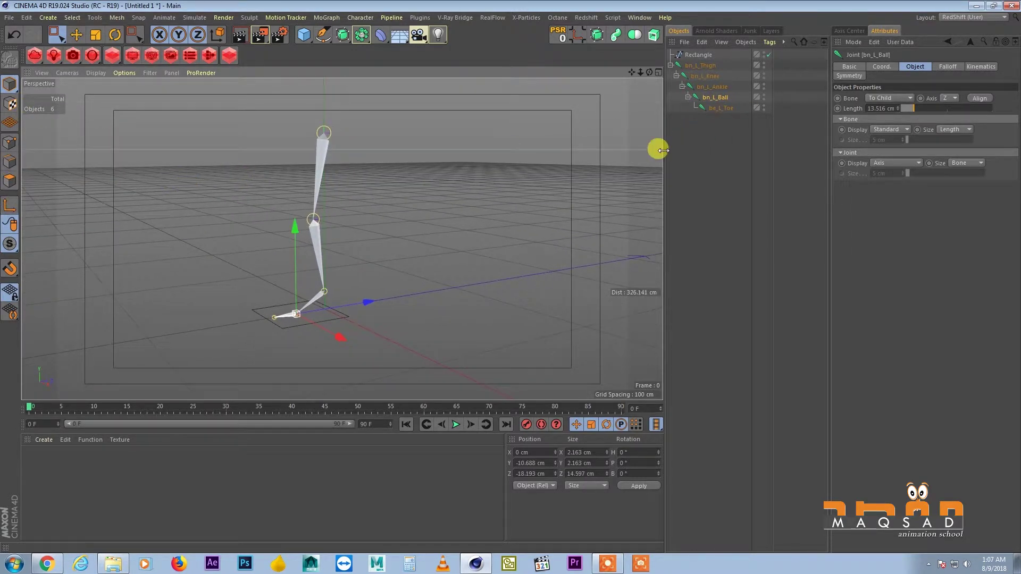
drag(665, 146, 620, 138)
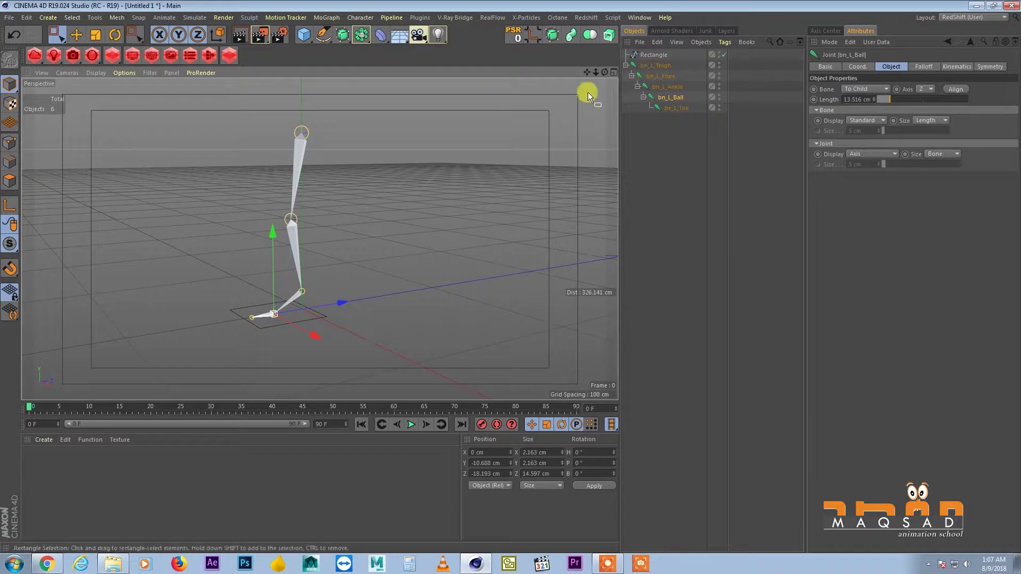
alt+drag(586, 91, 372, 213)
click(653, 81)
click(654, 65)
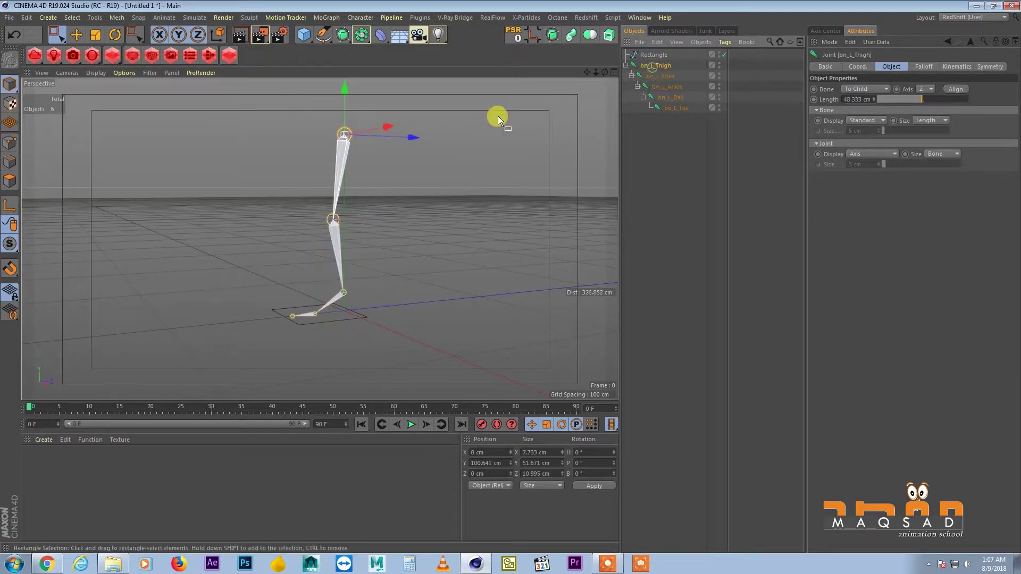
alt+middle_drag(497, 114, 401, 200)
right_click(652, 63)
mouse_move(665, 65)
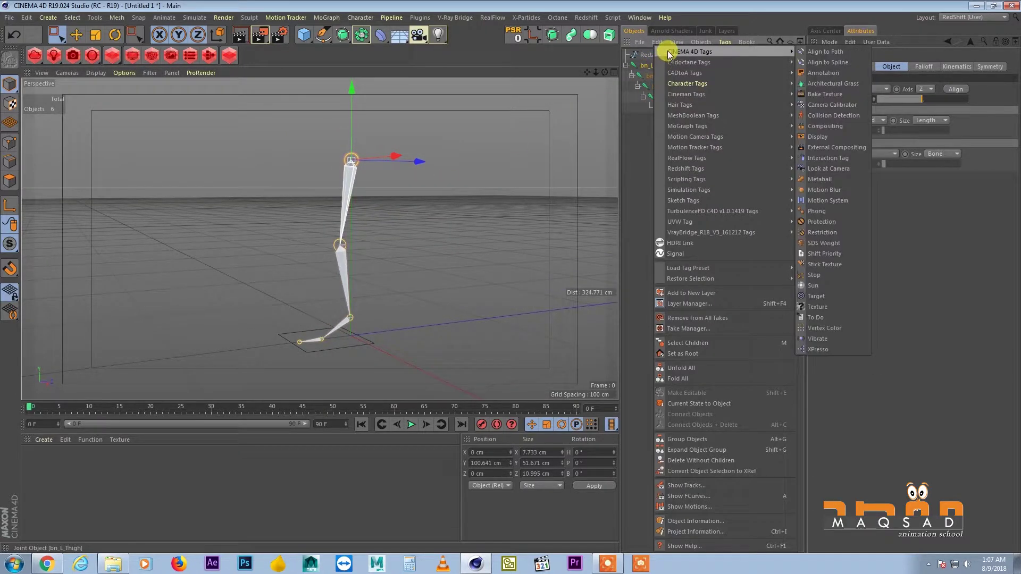
click(641, 64)
right_click(659, 65)
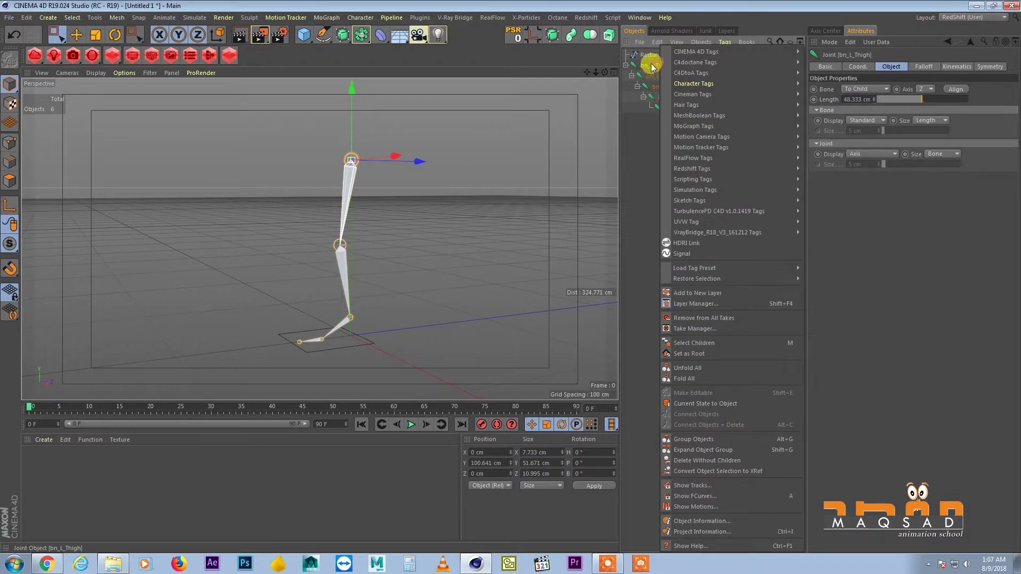
click(649, 65)
- Add a null object, place it between Rectangle and bn_L_Thigh in the object list, and collapse the thigh hierarchy
alt+middle_drag(327, 242, 335, 225)
alt+drag(334, 223, 309, 234)
alt+right_drag(311, 239, 335, 256)
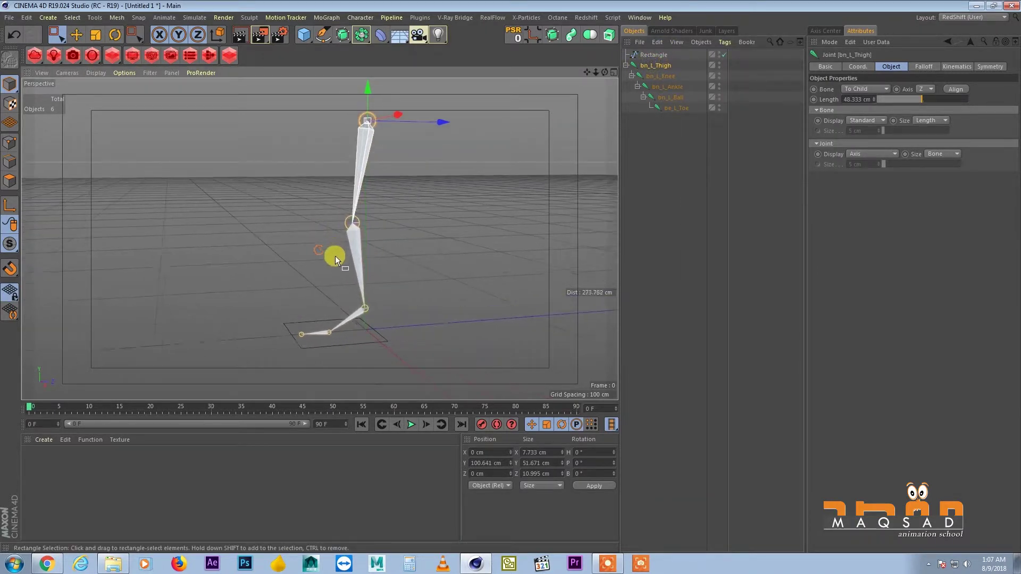
alt+middle_drag(321, 289, 318, 266)
alt+right_drag(312, 265, 325, 258)
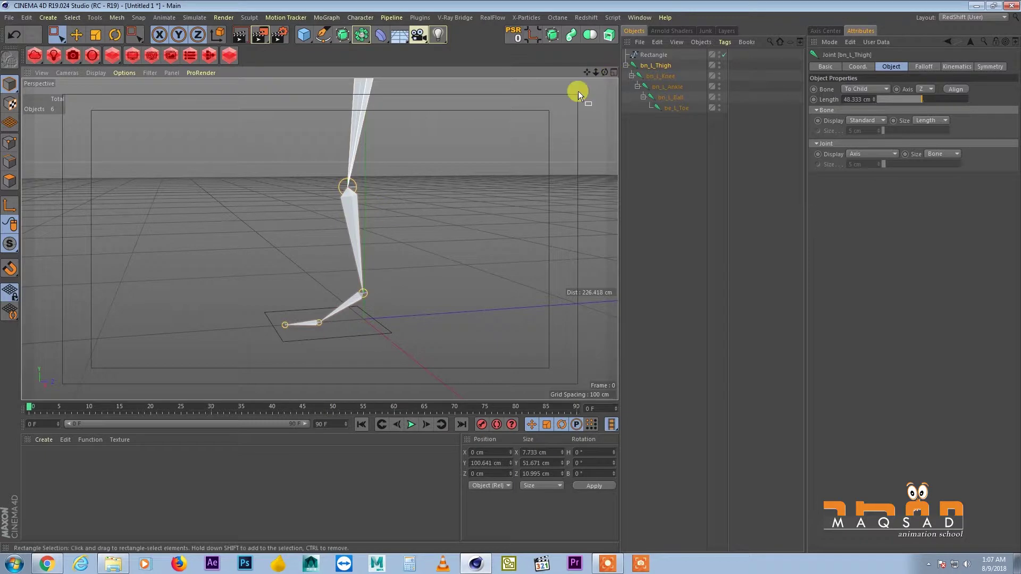
click(304, 34)
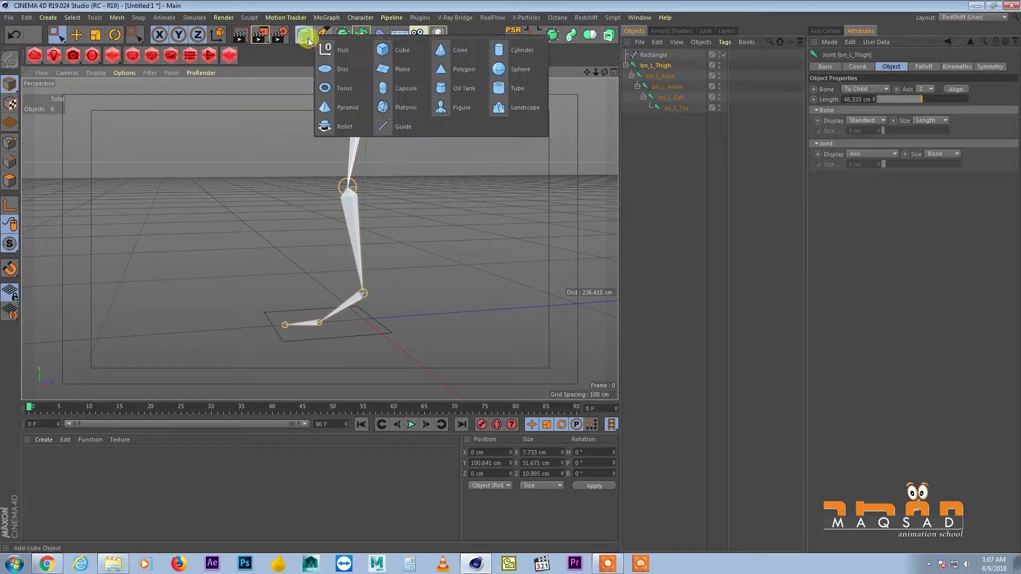
click(337, 51)
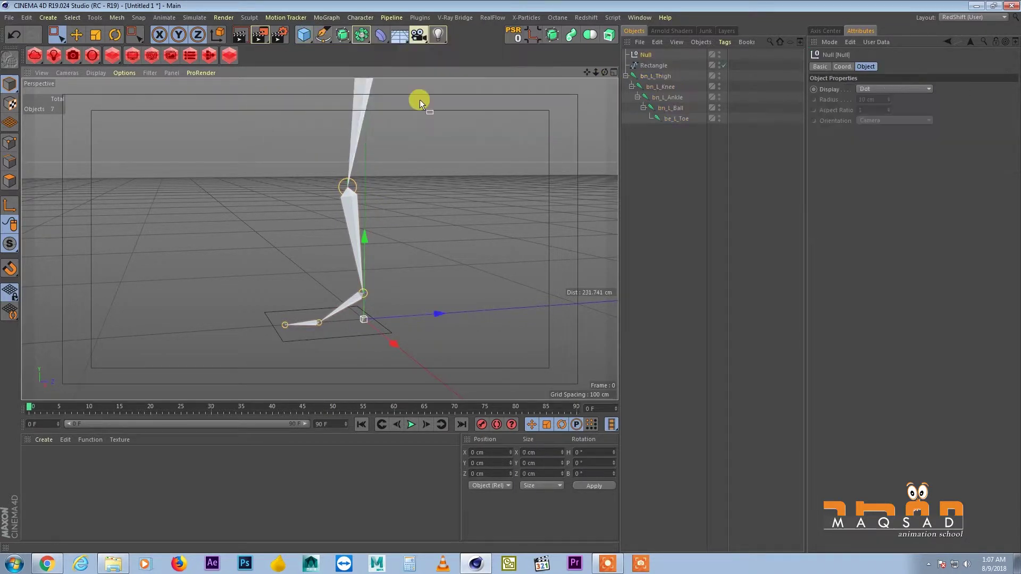
drag(649, 53, 655, 74)
click(626, 76)
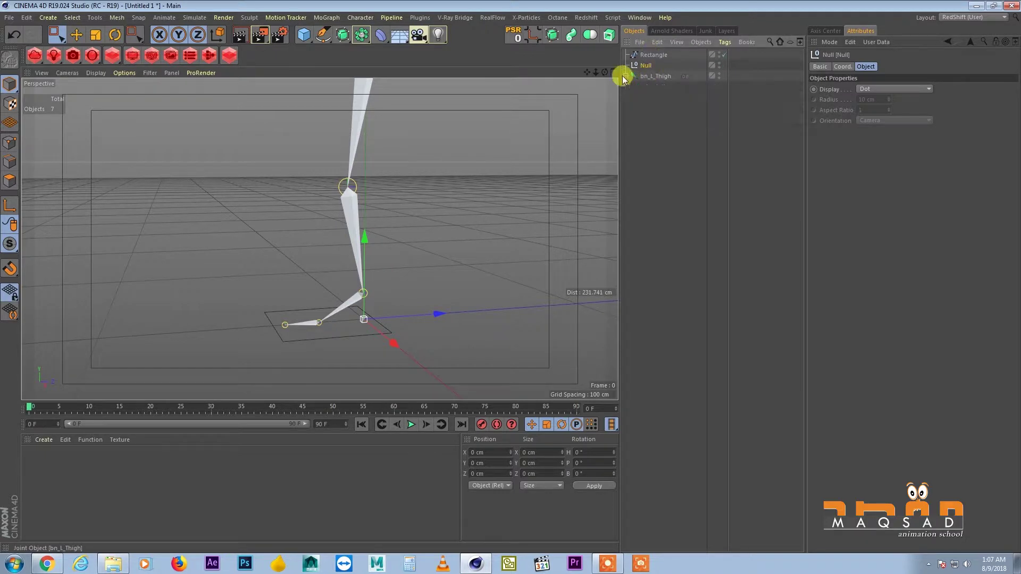
- Rename the rectangle spline as Clt_L_Foot
click(646, 53)
double_click(659, 54)
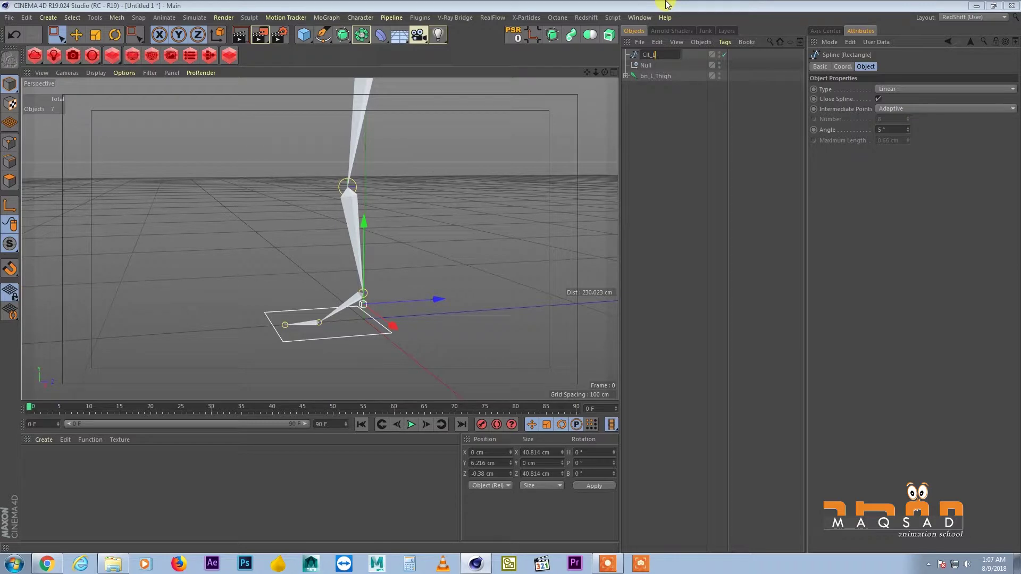
text(Clt_L_Foot)
key(Return)
- Set the null's display shape to Cube and its orientation to XY
click(646, 65)
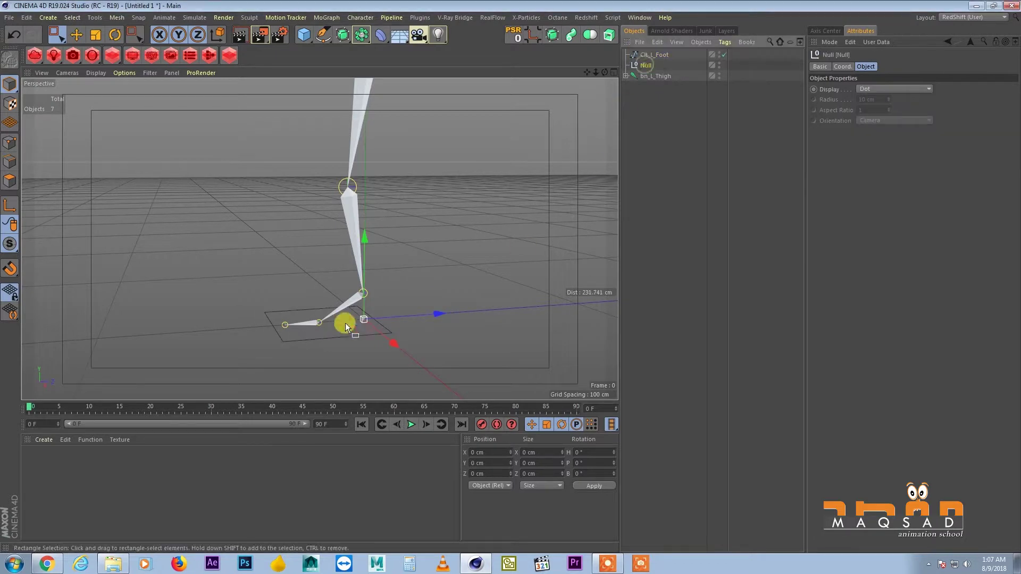
alt+middle_drag(374, 294, 401, 250)
alt+right_drag(401, 250, 413, 246)
alt+middle_drag(413, 246, 395, 281)
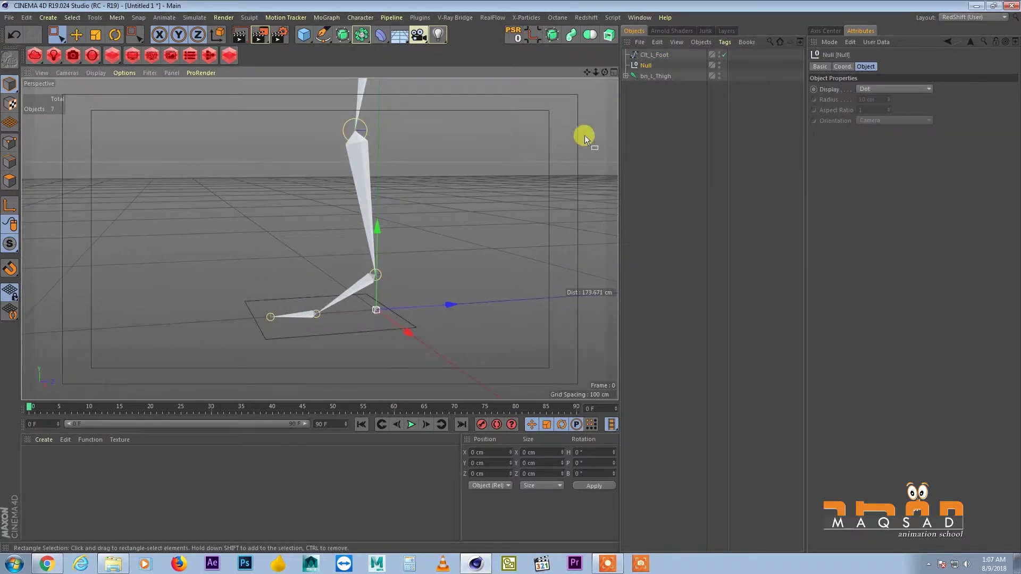
key(e)
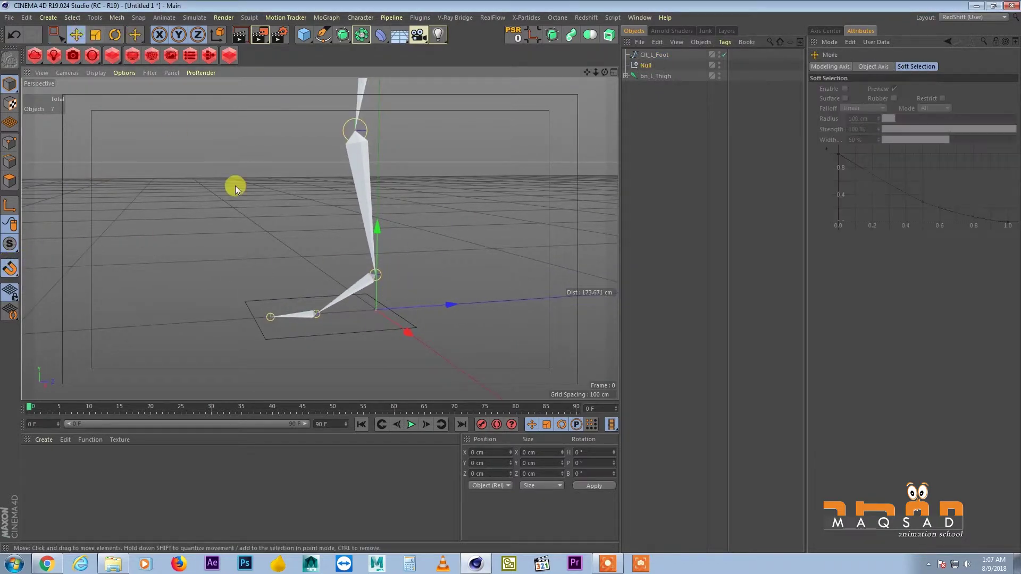
click(639, 65)
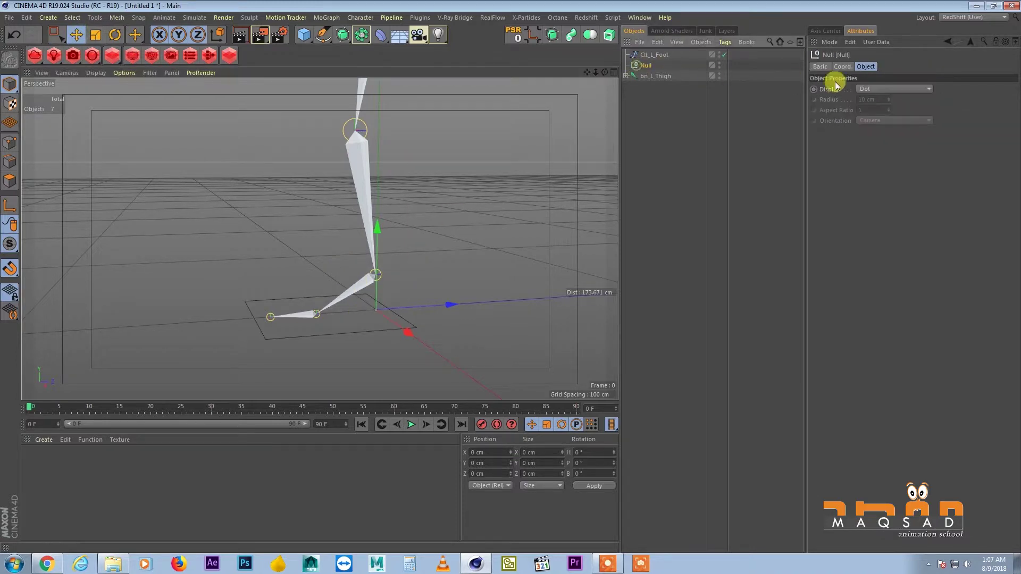
click(868, 90)
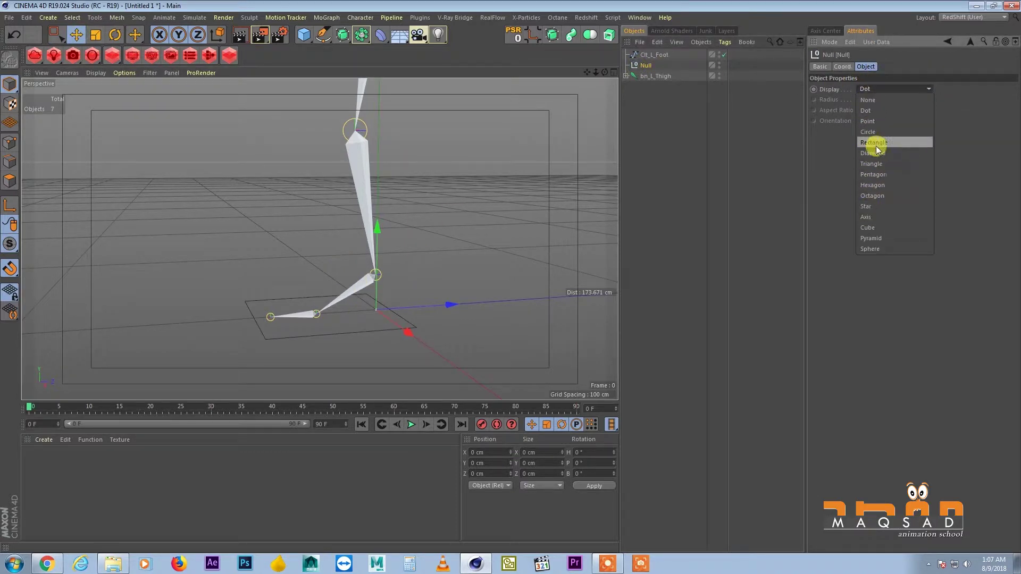
click(879, 228)
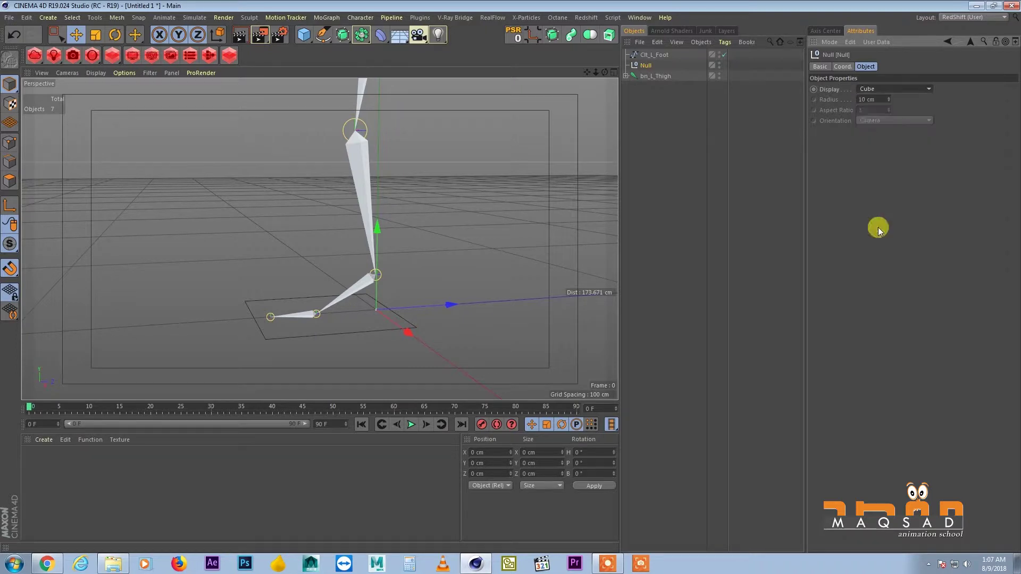
click(886, 122)
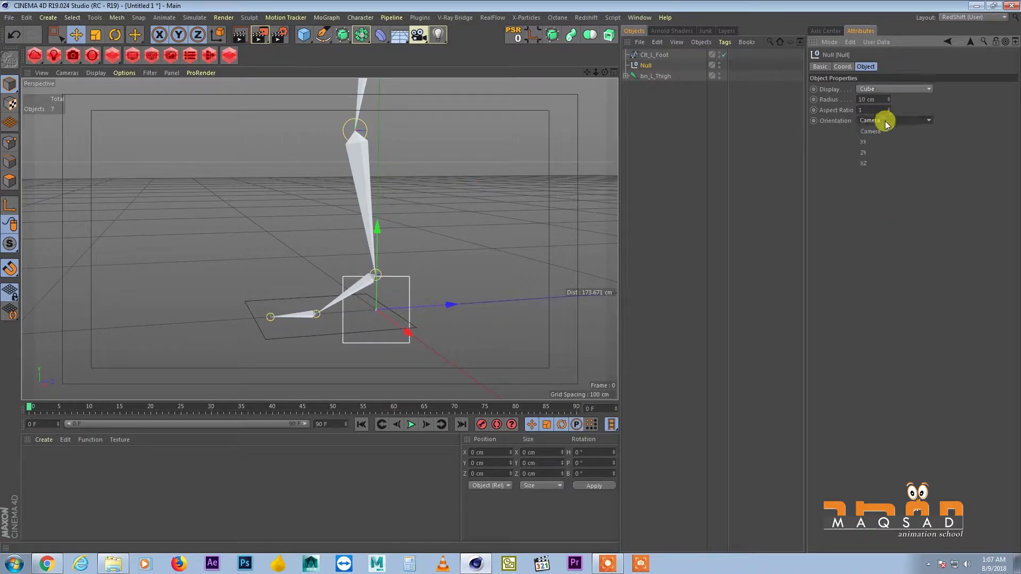
click(864, 142)
alt+drag(318, 305, 371, 267)
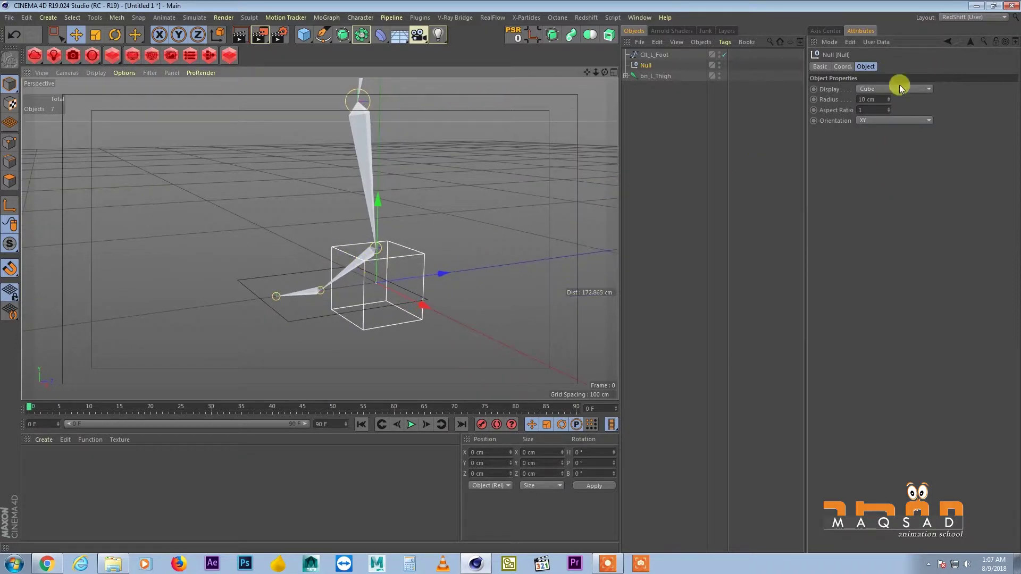
- Set the null's display radius to 3 cm
mouse_move(883, 98)
mouse_down()
mouse_move(891, 116)
mouse_move(892, 102)
mouse_move(882, 106)
mouse_up()
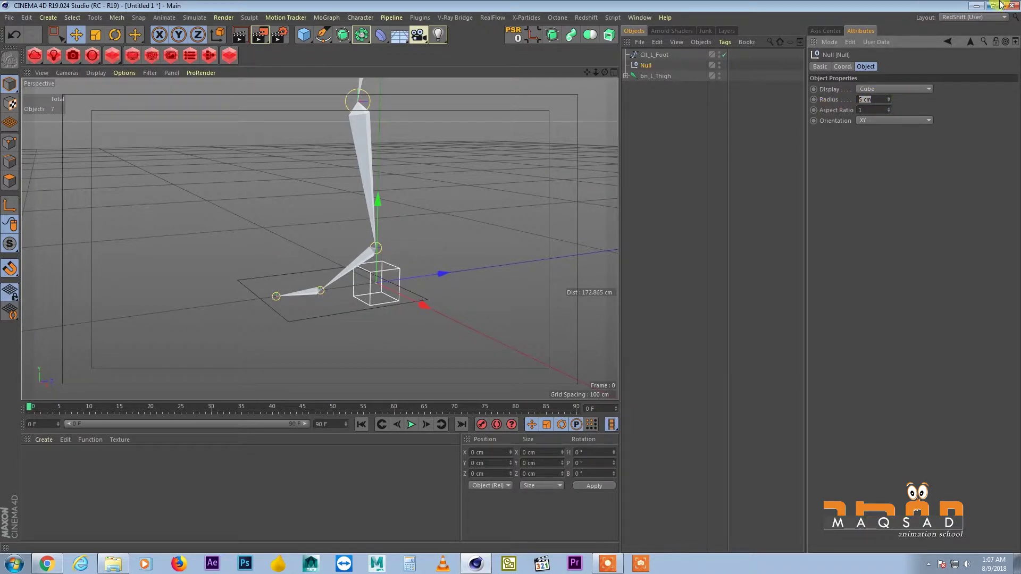
text(3)
key(Return)
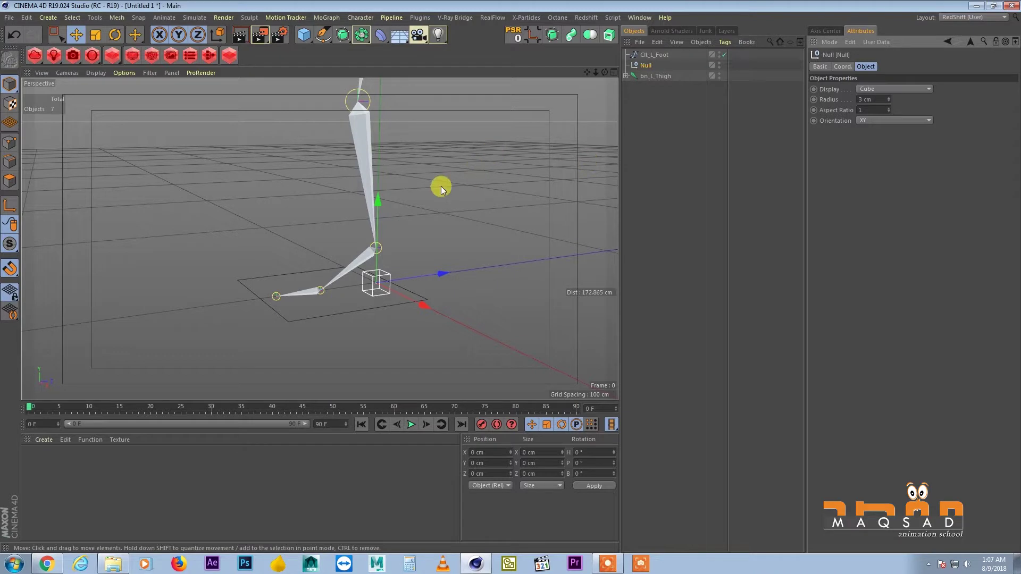
- Expand the thigh hierarchy, select all five joints from bn_L_Thigh to be_L_Toe, and set their bone size mode to Custom
alt+right_drag(442, 187, 321, 233)
mouse_move(399, 221)
alt+right_down()
mouse_move(381, 218)
mouse_move(404, 205)
alt+right_up()
click(626, 76)
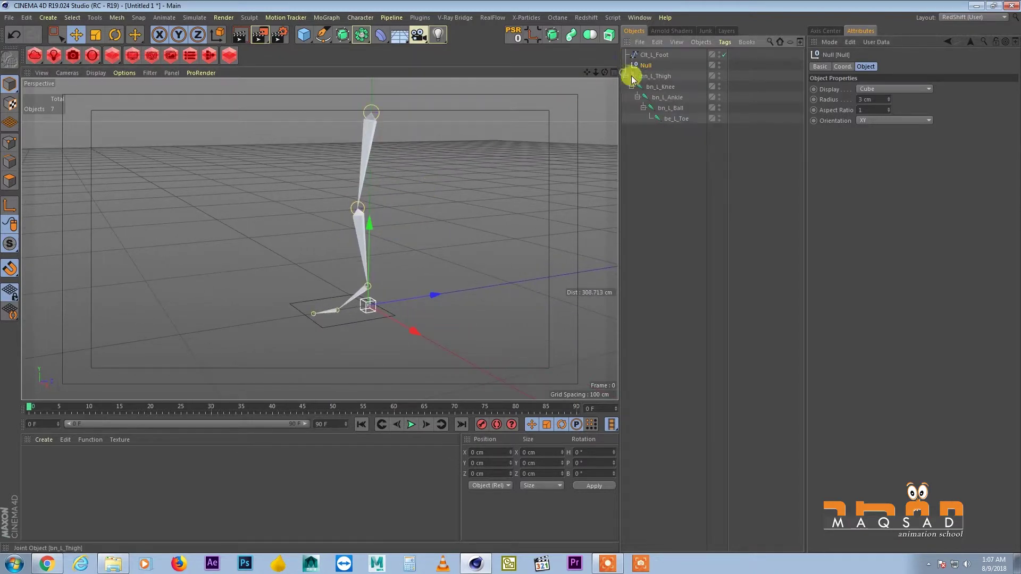
click(653, 76)
shift+click(669, 119)
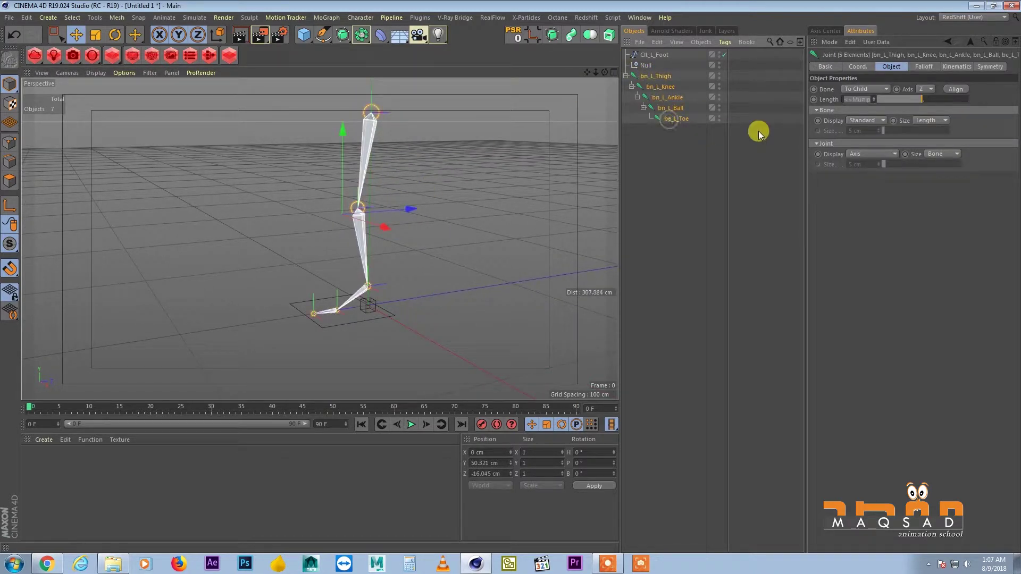
click(857, 121)
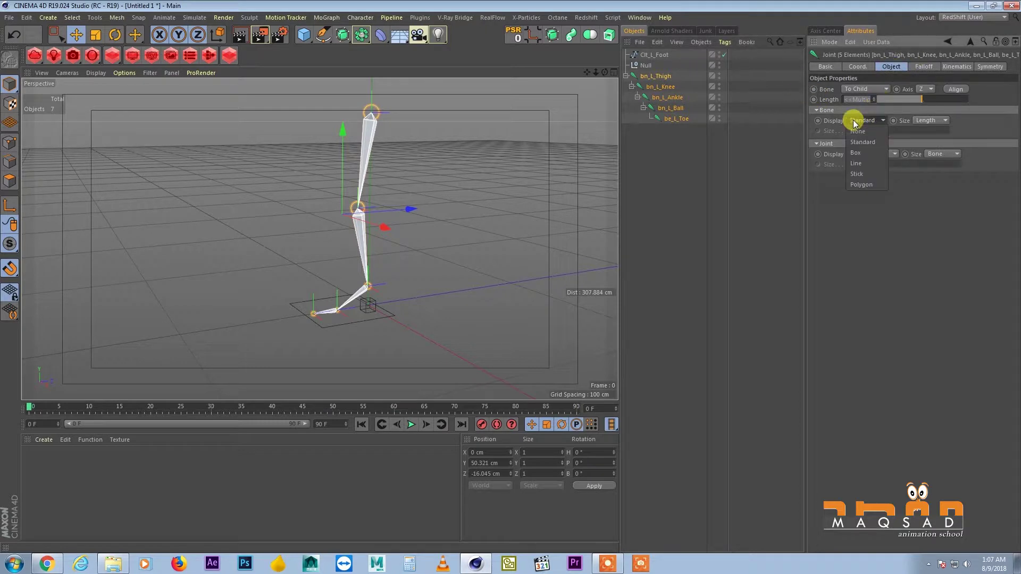
click(920, 125)
click(926, 122)
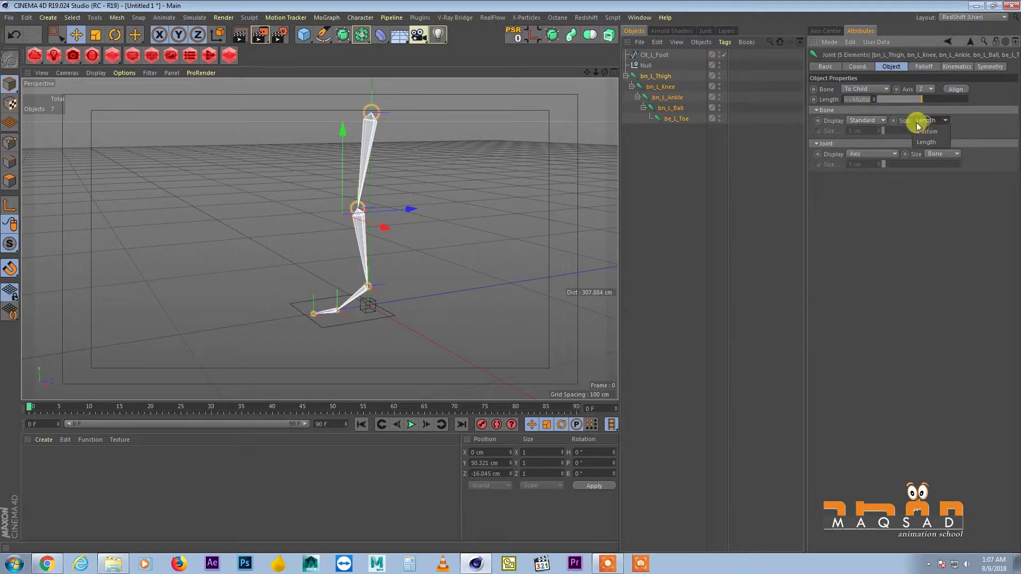
click(927, 132)
- Set the bone size of the selected leg joints to 1 cm and clear the selection
drag(866, 130, 775, 90)
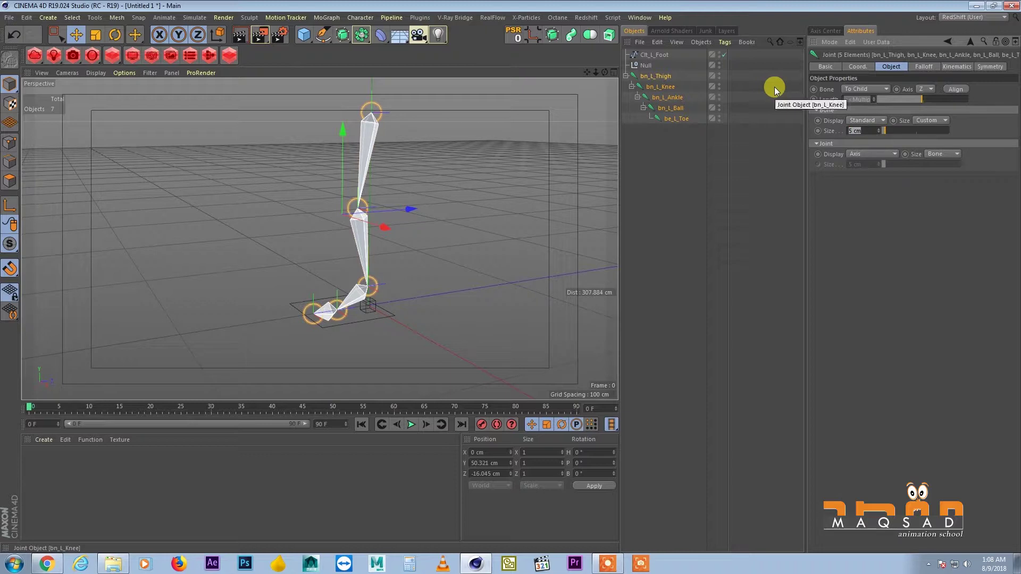
text(1)
key(Return)
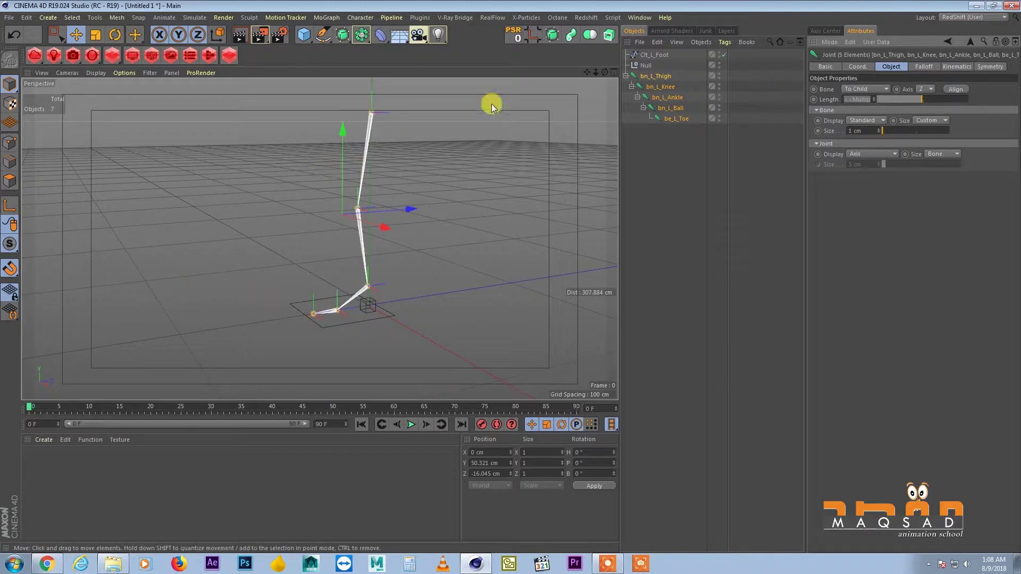
click(656, 153)
- Snap the cube-shaped null onto the bn_L_Ankle joint
mouse_move(430, 151)
alt+mouse_down()
mouse_move(385, 146)
mouse_move(410, 150)
alt+mouse_up()
scroll(414, 266, up, 4)
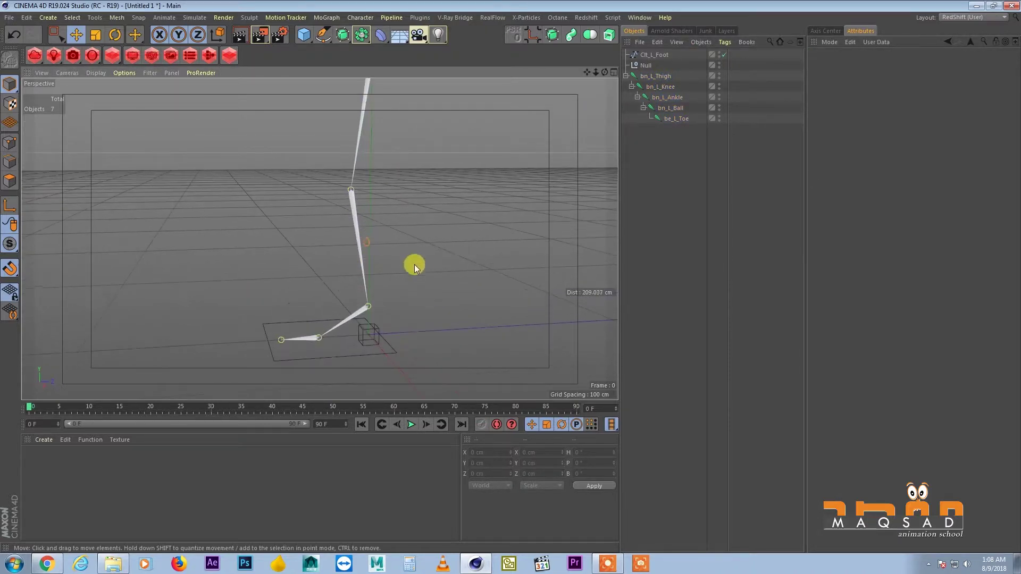
alt+middle_drag(415, 266, 395, 282)
scroll(382, 196, up, 3)
click(646, 66)
alt+drag(397, 298, 356, 243)
scroll(390, 267, up, 3)
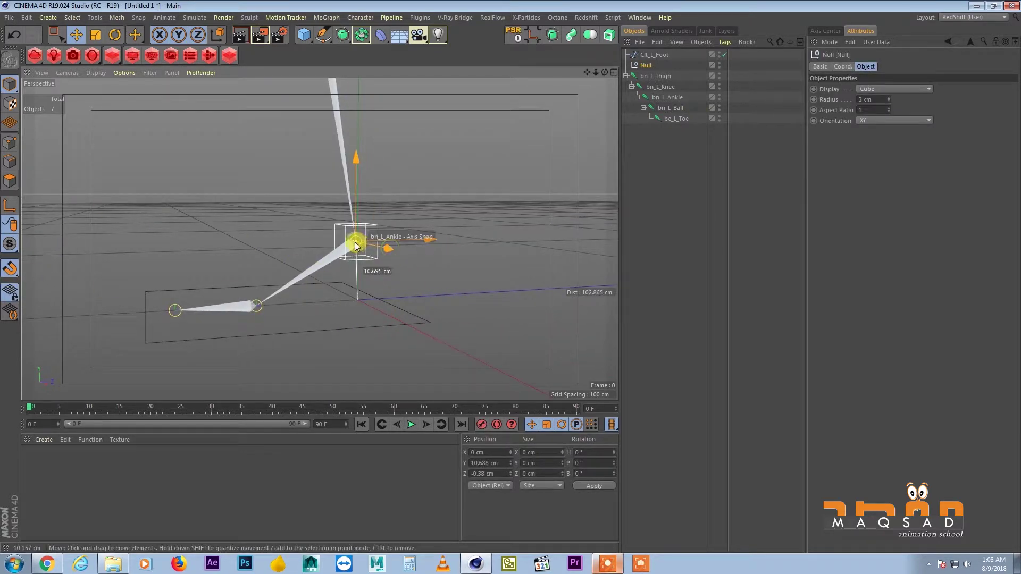
alt+drag(344, 257, 430, 234)
- Rename the null as clt_L_BallLift and snap it onto the bn_L_Ball joint
double_click(643, 65)
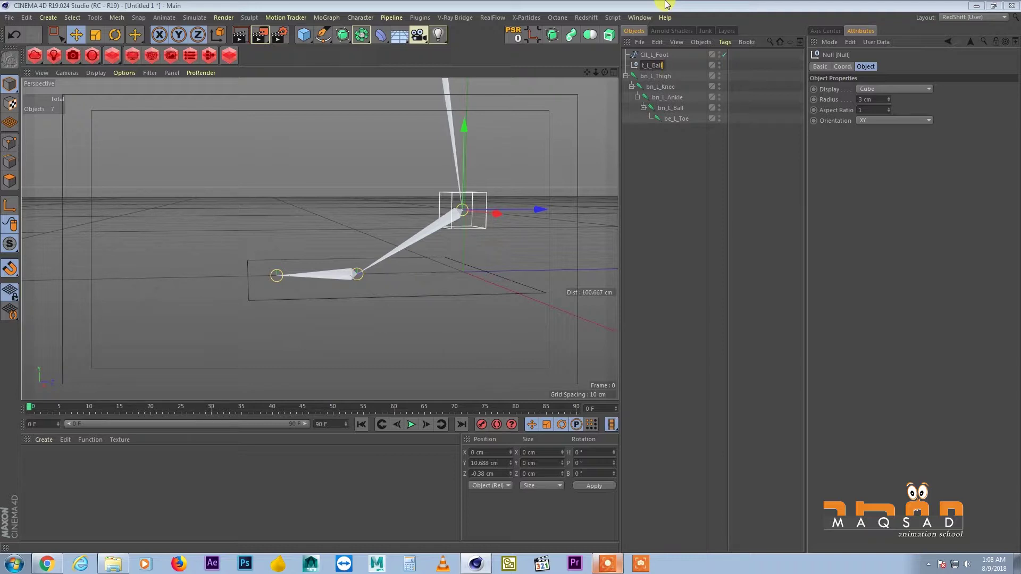
text(t)
key(Return)
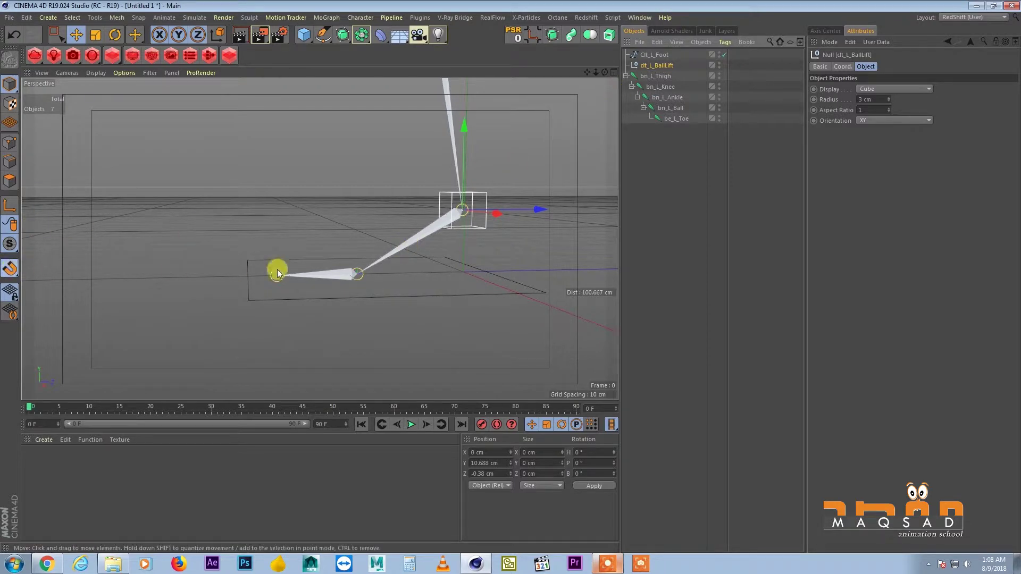
drag(370, 282, 357, 274)
alt+drag(354, 263, 344, 260)
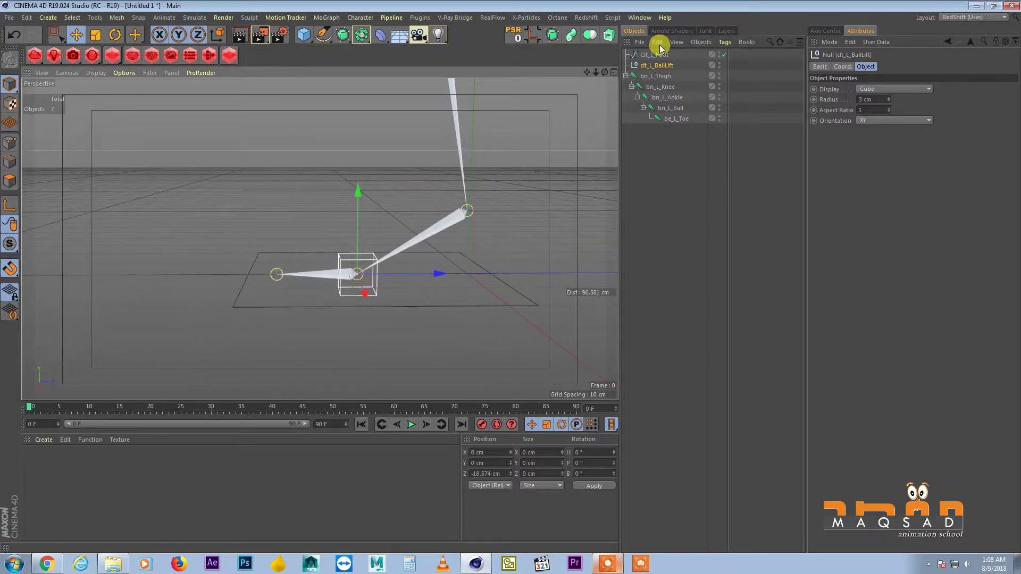
- Duplicate clt_L_BallLift in the object list and rename the copy as clt_L_ToeWiggle
click(655, 66)
ctrl+drag(654, 69, 656, 71)
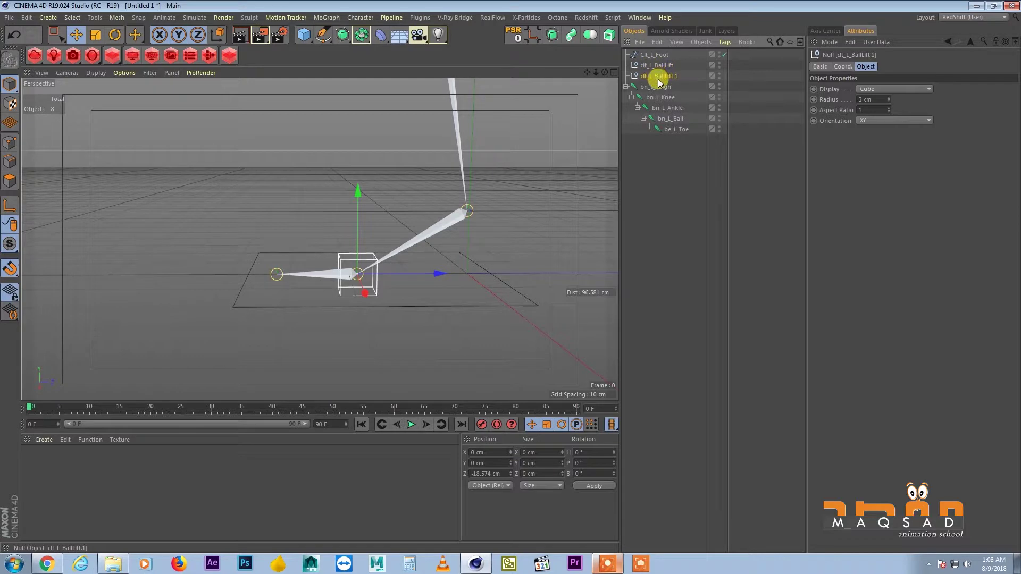
double_click(659, 77)
text(clt_L_ToeW)
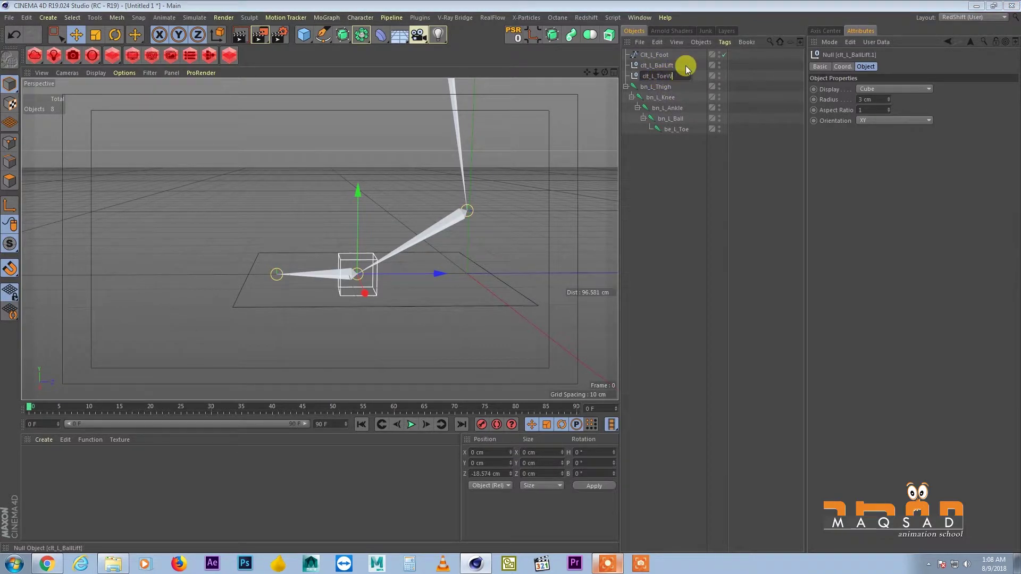
text(iggle)
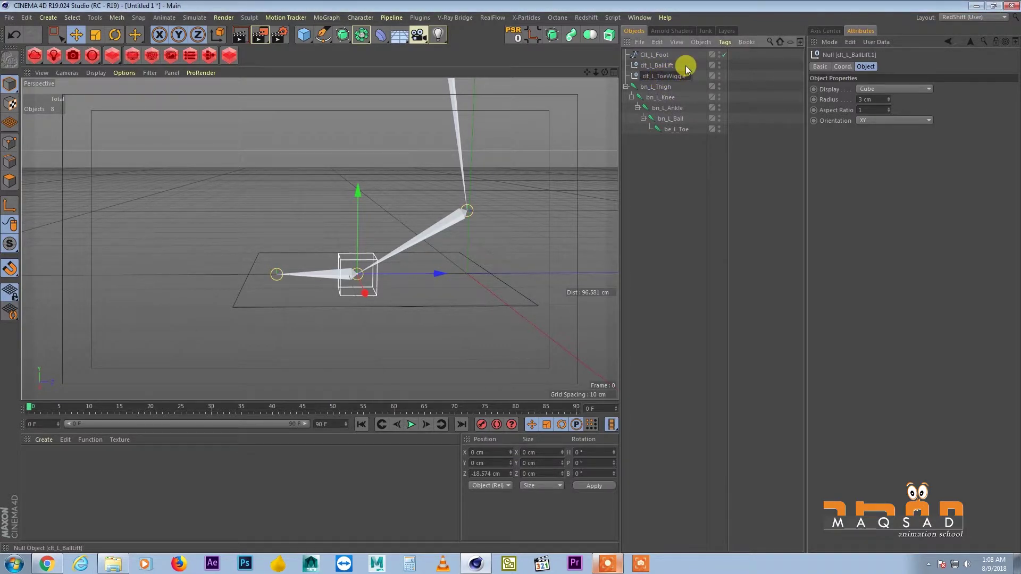
key(Return)
alt+drag(353, 252, 365, 270)
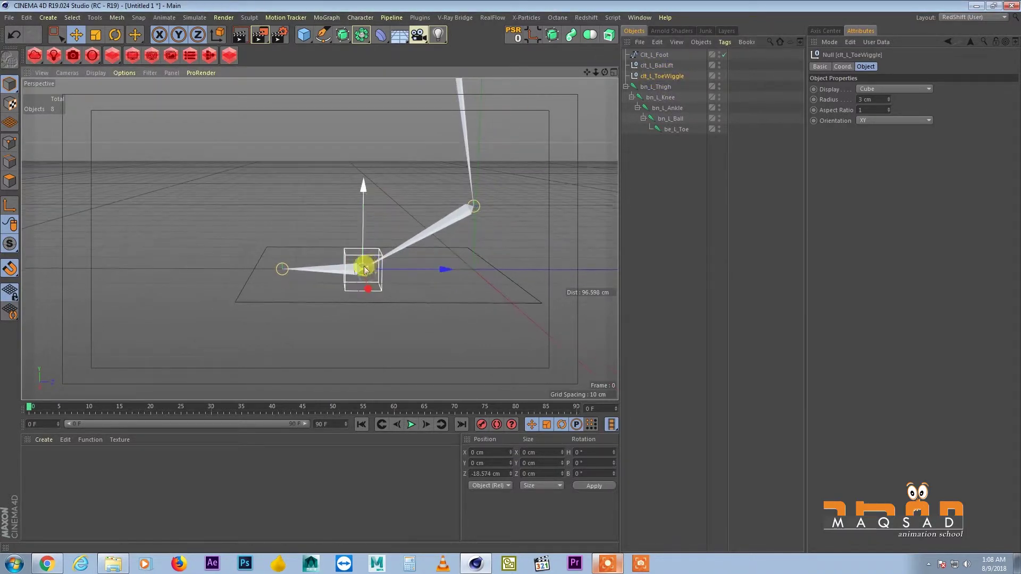
- Duplicate clt_L_ToeWiggle, rename the copy as clt_L_ToeLift, and snap it onto the toe joint at the chain's tip
ctrl+drag(662, 80, 758, 19)
double_click(662, 85)
click(672, 85)
text(Lift)
key(Return)
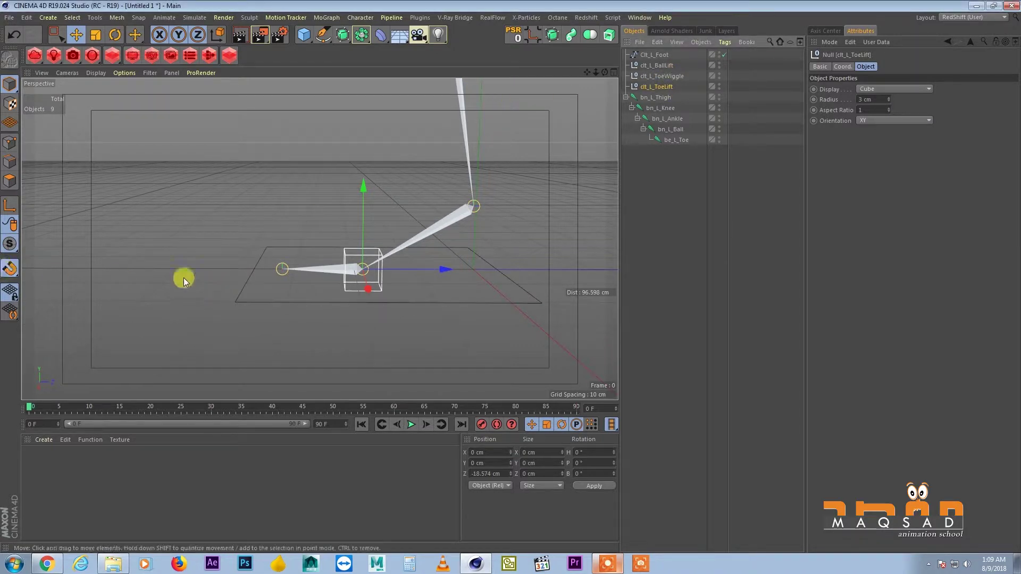
drag(287, 269, 253, 261)
- Check the placement of clt_L_BallLift, clt_L_ToeWiggle and clt_L_ToeLift on the foot by selecting each in turn
click(657, 66)
click(660, 76)
click(661, 85)
click(662, 66)
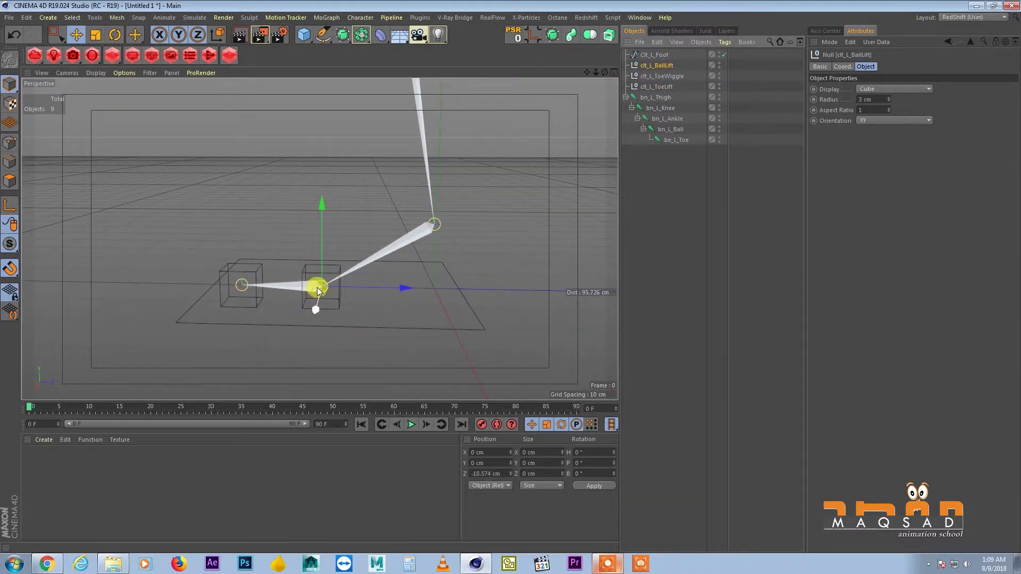
click(662, 76)
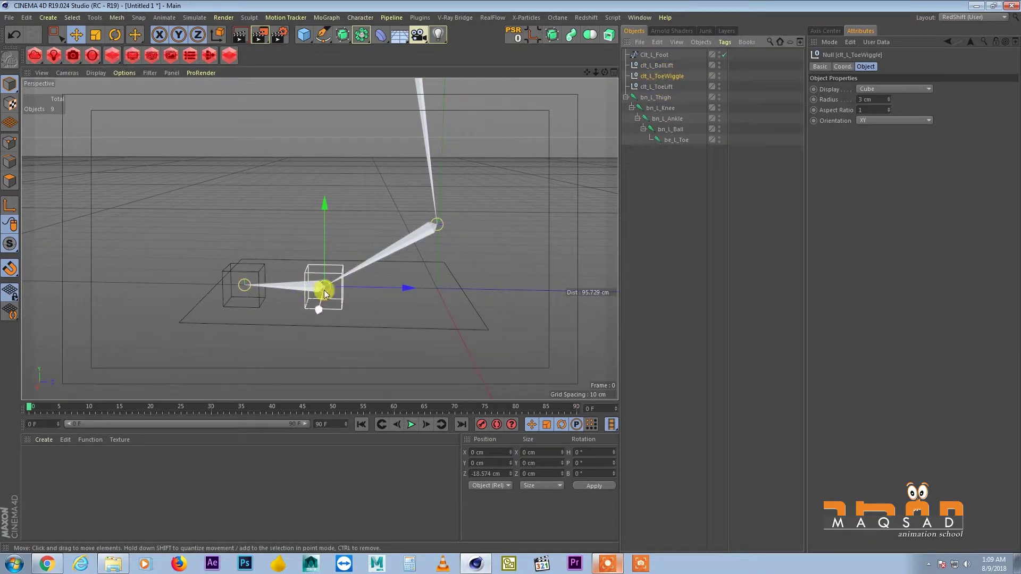
click(661, 87)
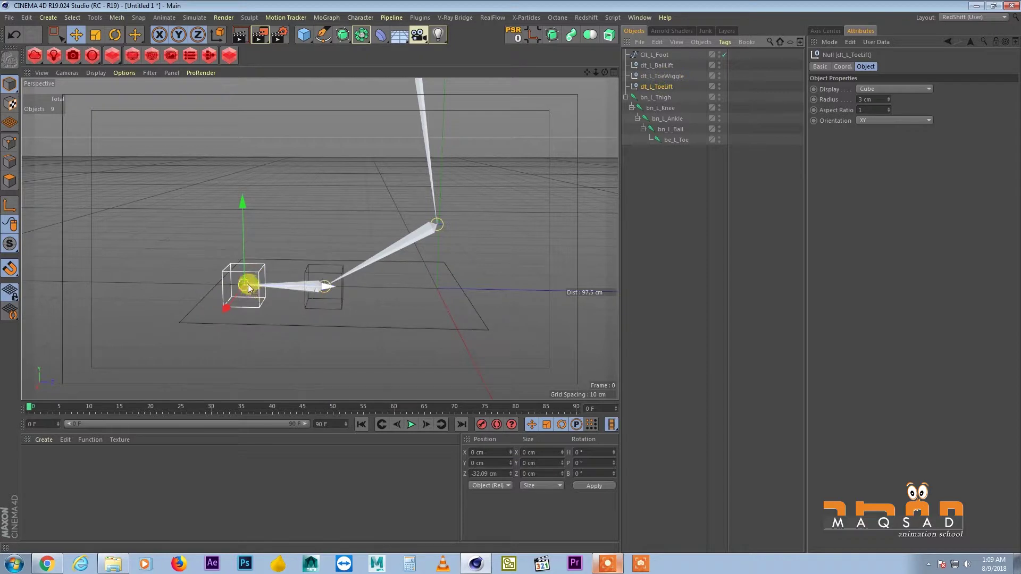
alt+middle_drag(235, 285, 225, 285)
alt+right_drag(473, 146, 408, 143)
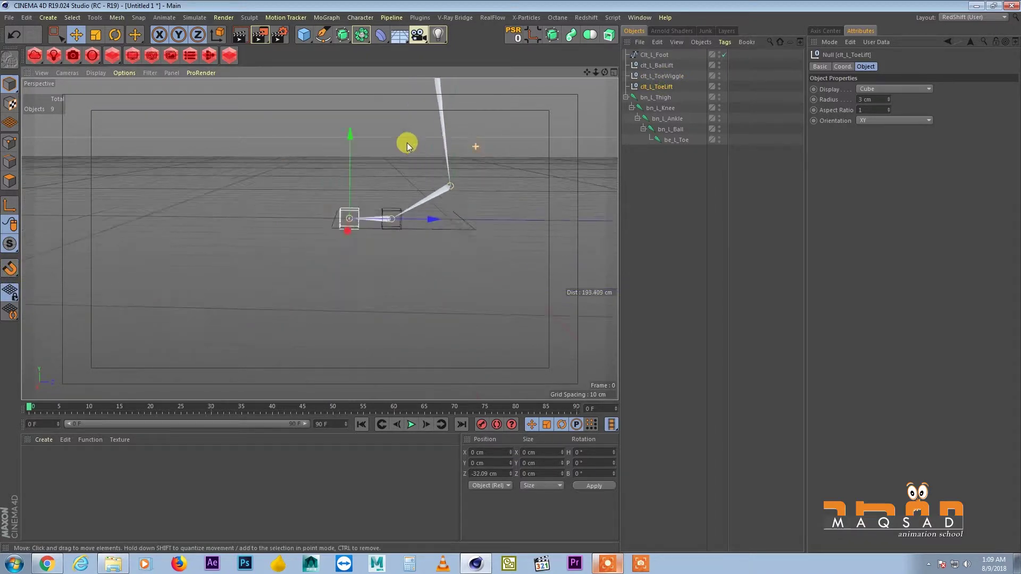
alt+middle_drag(405, 123, 350, 200)
alt+drag(350, 199, 365, 175)
- Add an IK character tag to the bn_L_Thigh joint
click(656, 97)
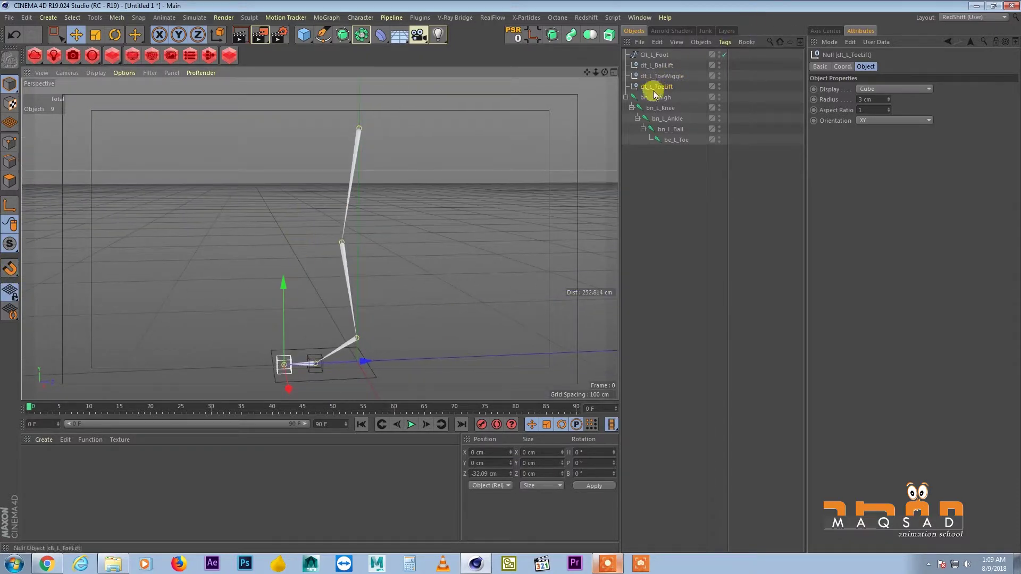
alt+middle_drag(458, 193, 460, 206)
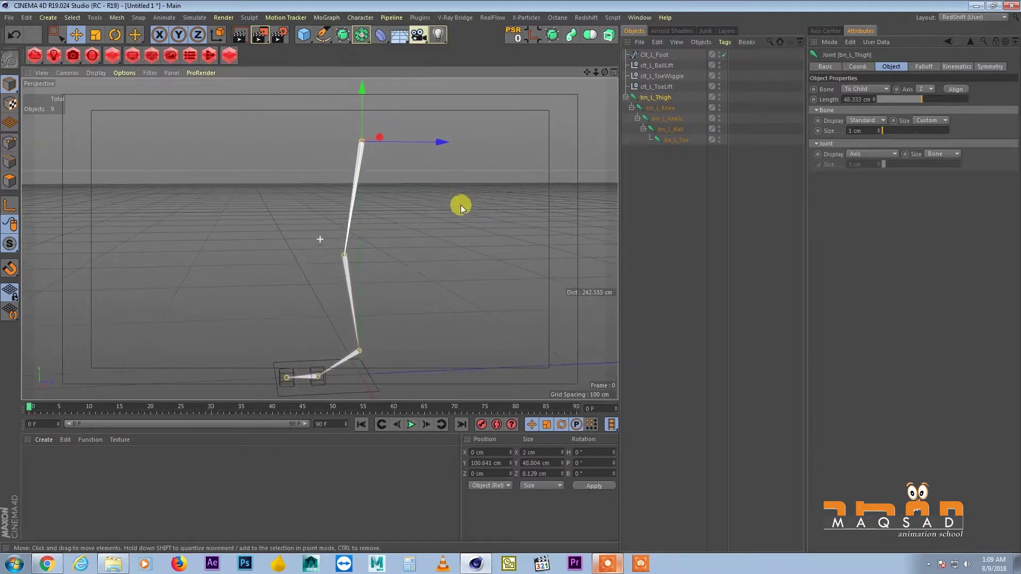
alt+right_drag(460, 206, 423, 196)
alt+middle_drag(423, 197, 415, 177)
right_click(648, 101)
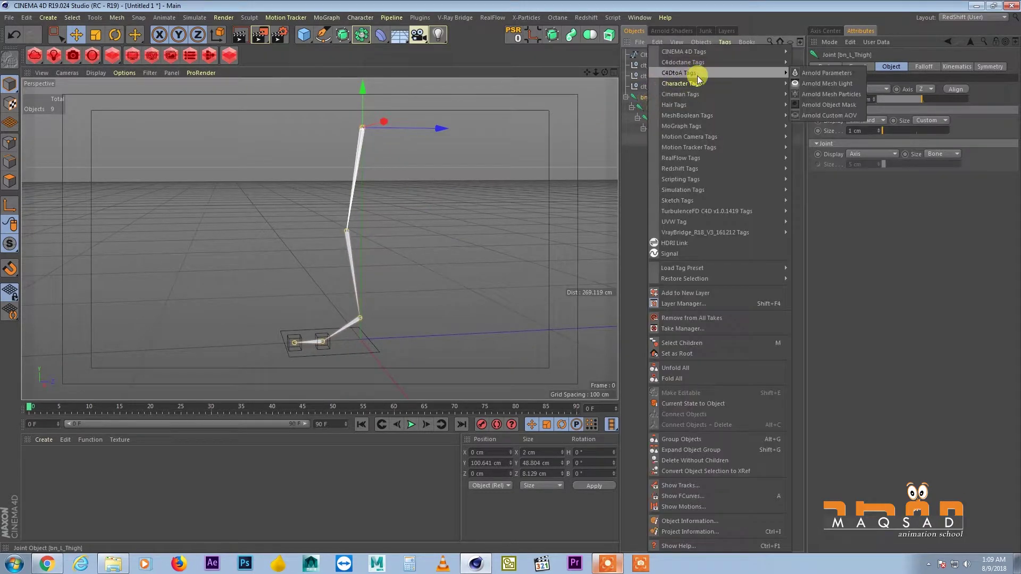
mouse_move(718, 84)
click(818, 126)
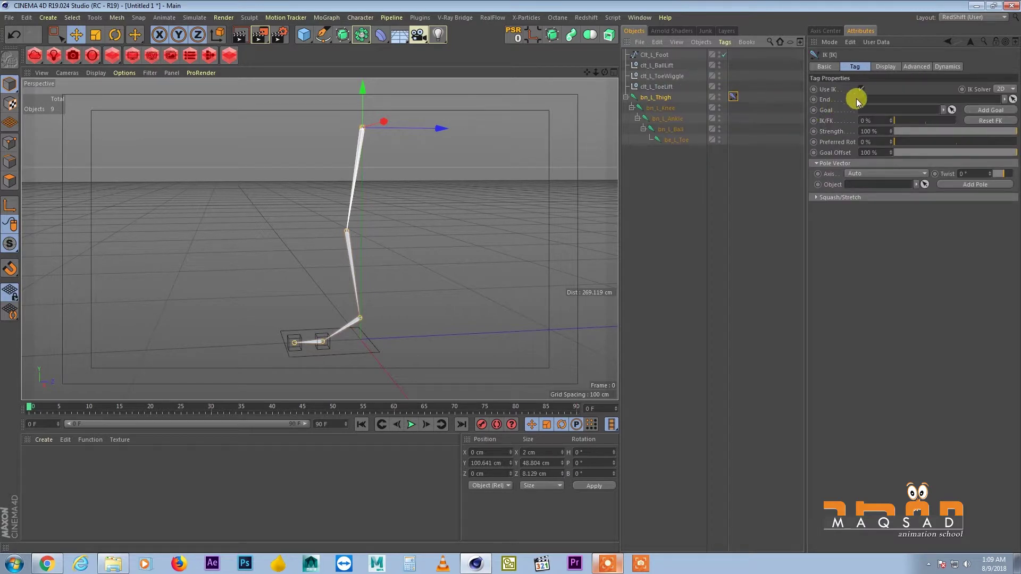
- Assign bn_L_Ankle as the IK tag's end joint and add a goal for it
click(875, 97)
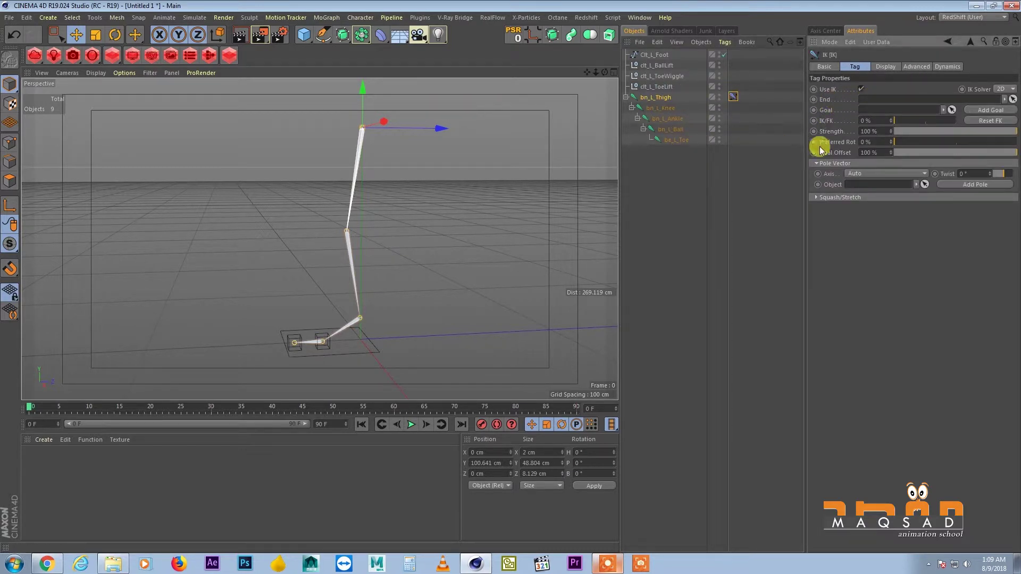
drag(671, 118, 867, 101)
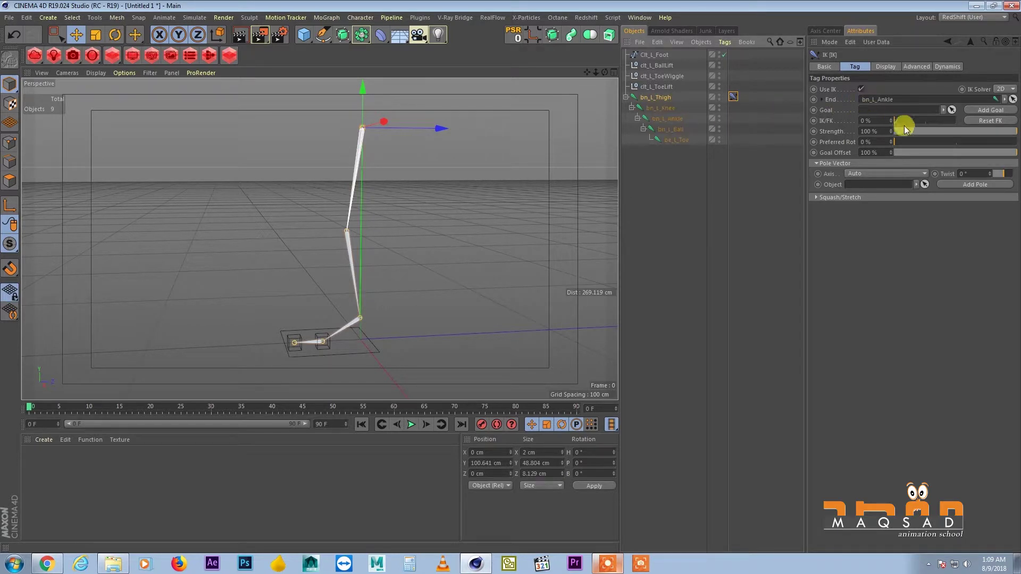
click(981, 110)
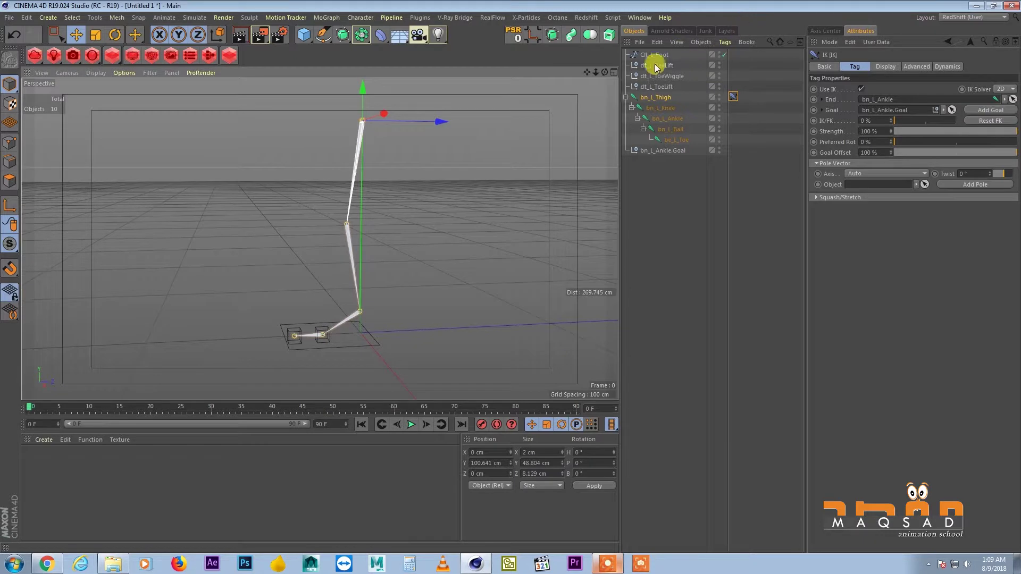
- Try moving the bn_L_Ankle.Goal null to test the IK, and rename that null as L_IK_Foot
click(656, 150)
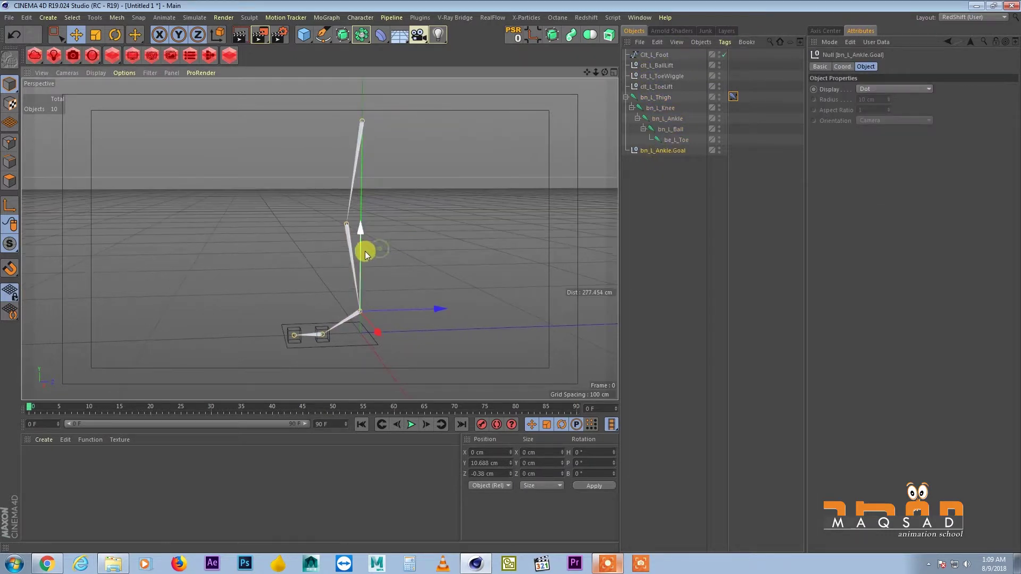
drag(364, 251, 366, 311)
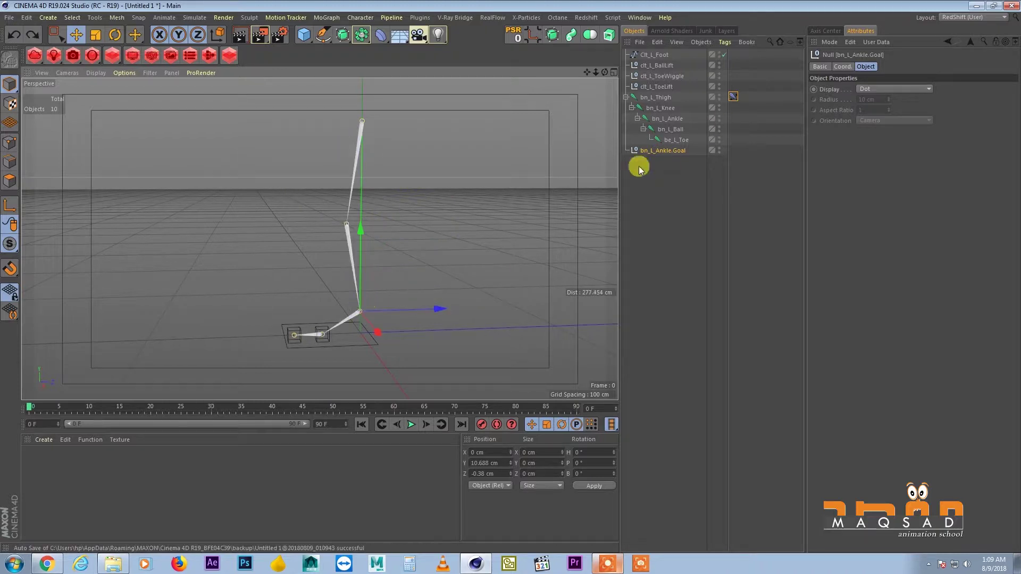
double_click(656, 150)
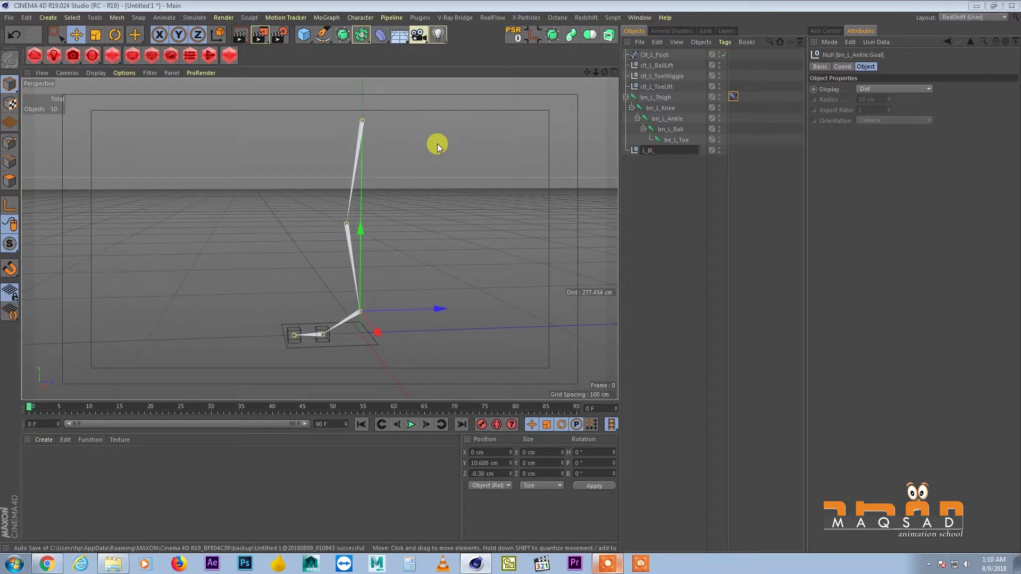
text(oot)
key(Return)
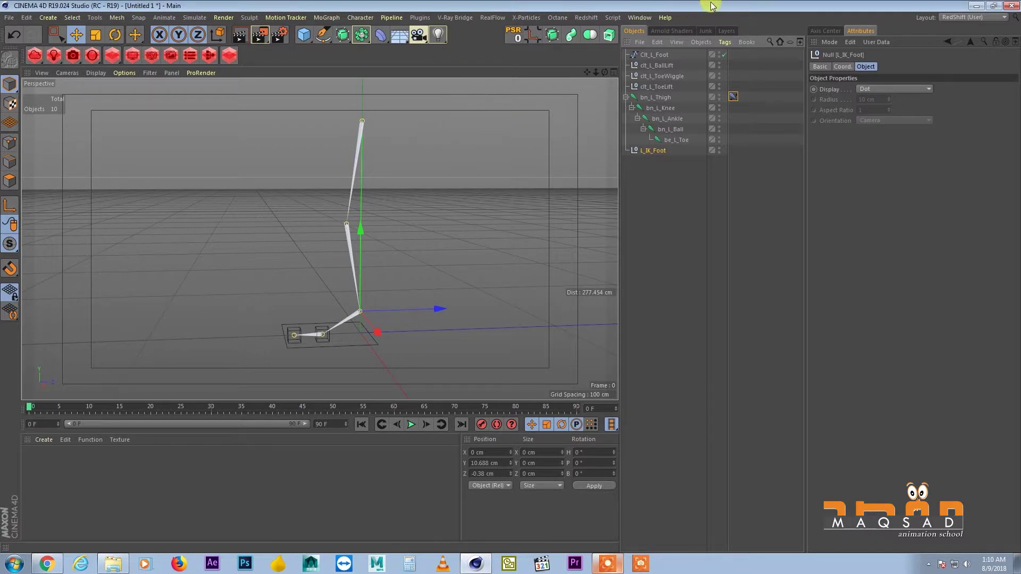
- Move L_IK_Foot in the object list to directly below Clt_L_Foot
alt+middle_drag(353, 258, 355, 258)
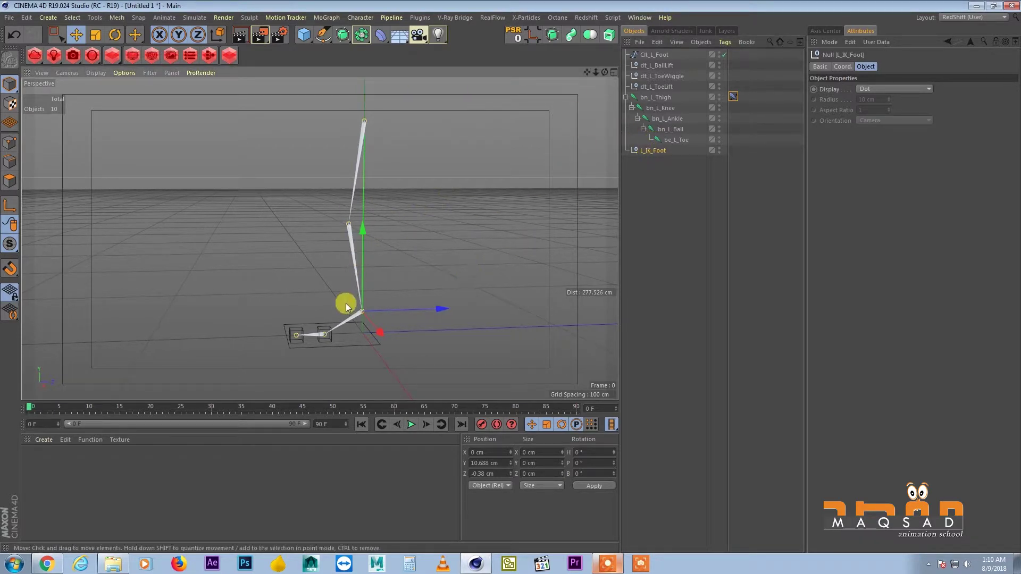
alt+drag(345, 303, 333, 295)
alt+middle_drag(343, 309, 337, 294)
alt+right_drag(338, 294, 341, 294)
alt+drag(341, 293, 349, 307)
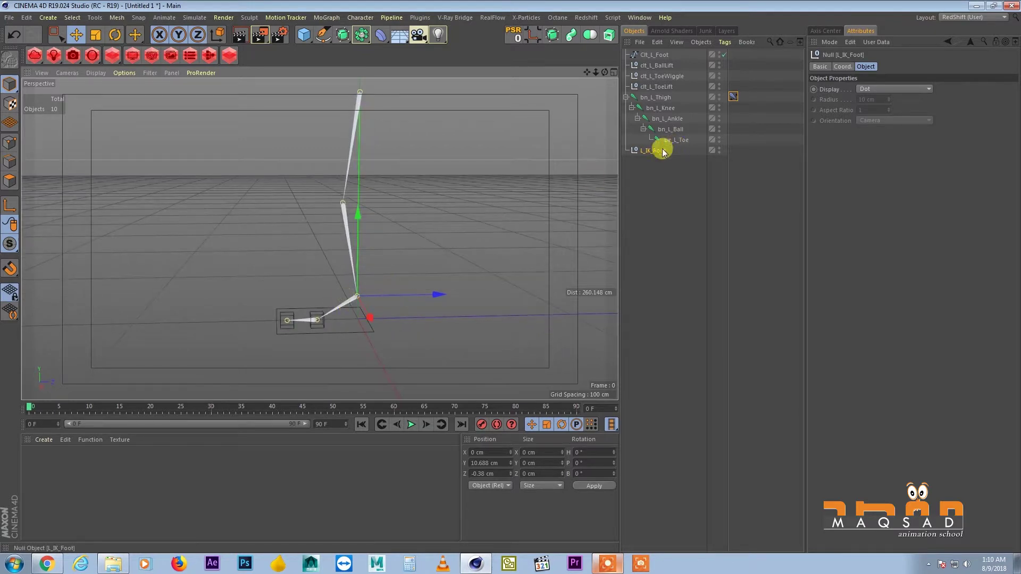
drag(647, 153, 655, 60)
- Make L_IK_Foot, clt_L_BallLift, clt_L_ToeWiggle and clt_L_ToeLift children of the Clt_L_Foot spline
alt+middle_drag(451, 154, 461, 170)
alt+right_drag(461, 172, 445, 178)
alt+drag(445, 178, 408, 233)
alt+middle_drag(402, 235, 408, 207)
alt+right_drag(408, 207, 432, 199)
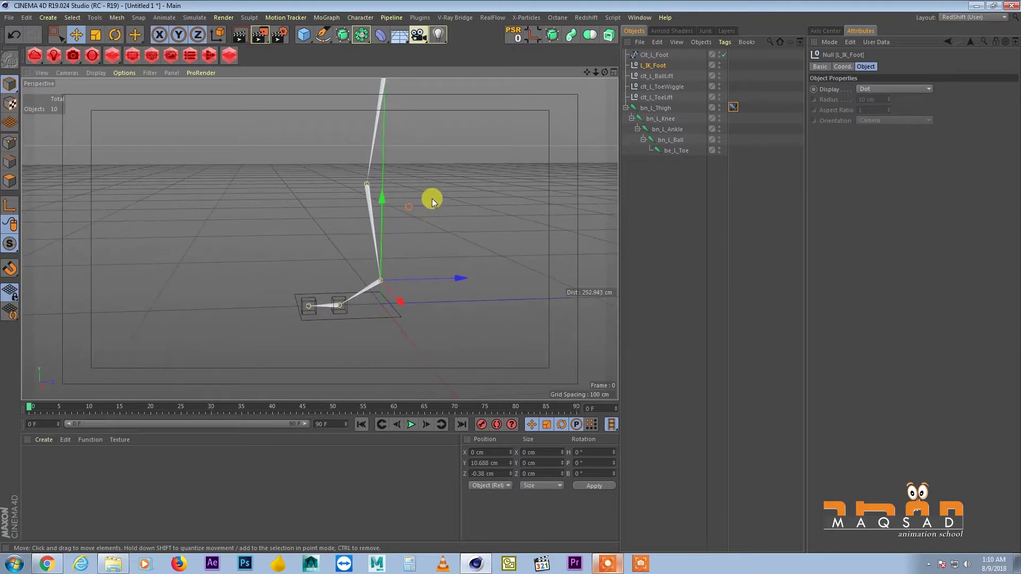
shift+click(656, 98)
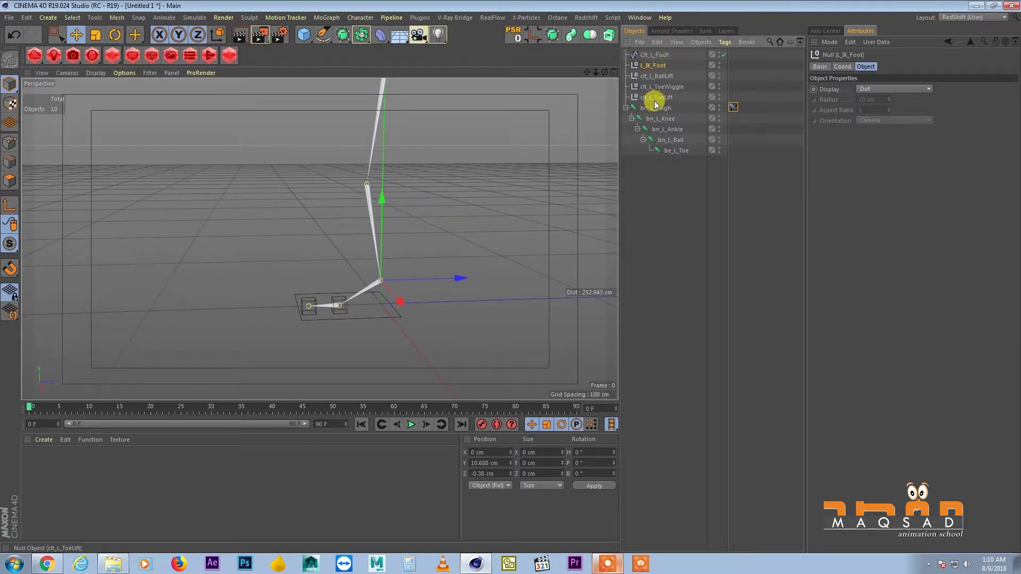
drag(652, 55, 653, 55)
- Try moving the Clt_L_Foot controller to test how the leg follows it
click(652, 55)
alt+drag(408, 250, 338, 192)
key(ctrl+z)
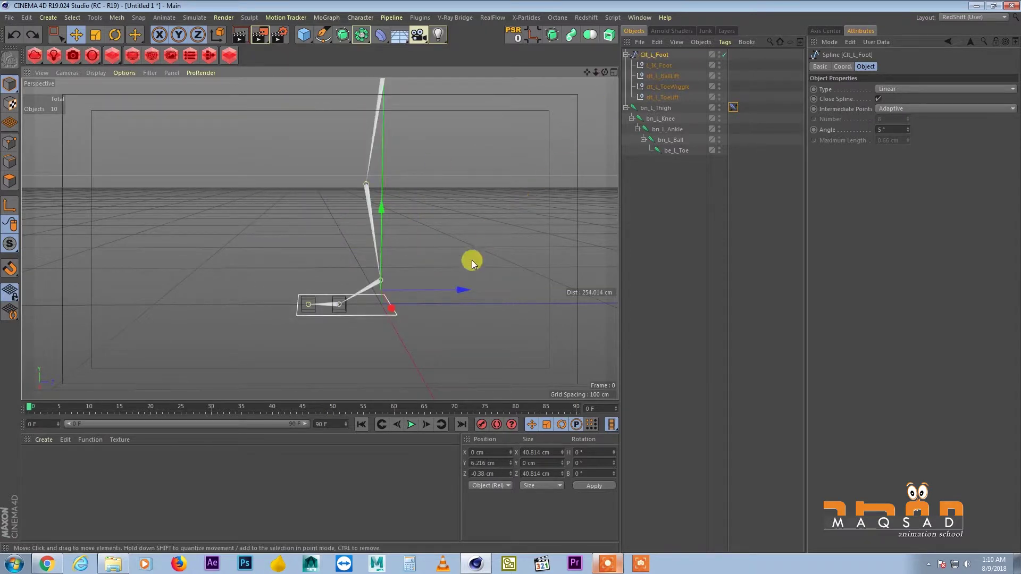
- Add a Constraint character tag to the bn_L_Ankle joint
alt+middle_drag(472, 260, 476, 252)
alt+drag(402, 256, 385, 285)
alt+right_drag(385, 285, 424, 252)
alt+middle_drag(424, 252, 410, 259)
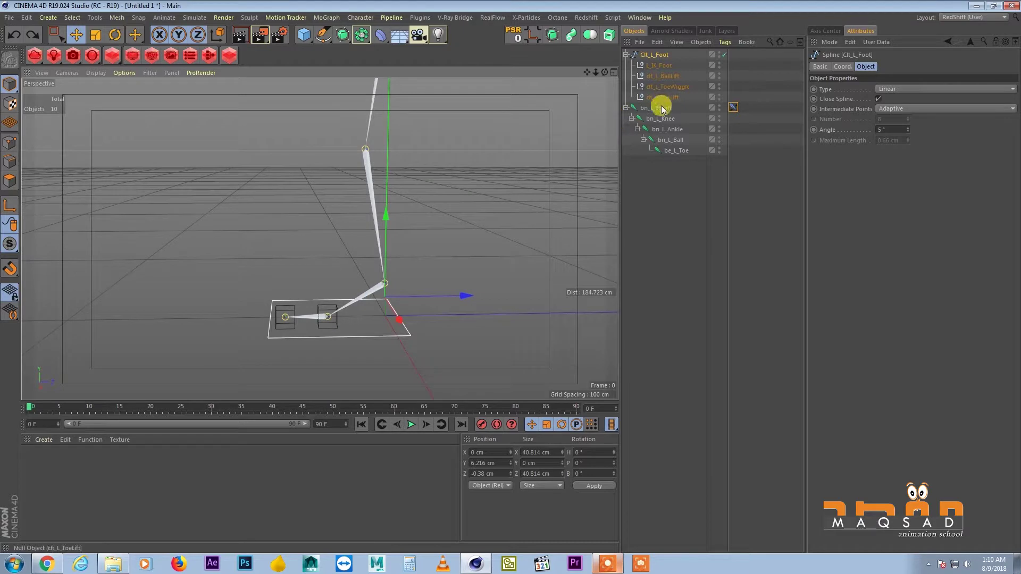
click(671, 130)
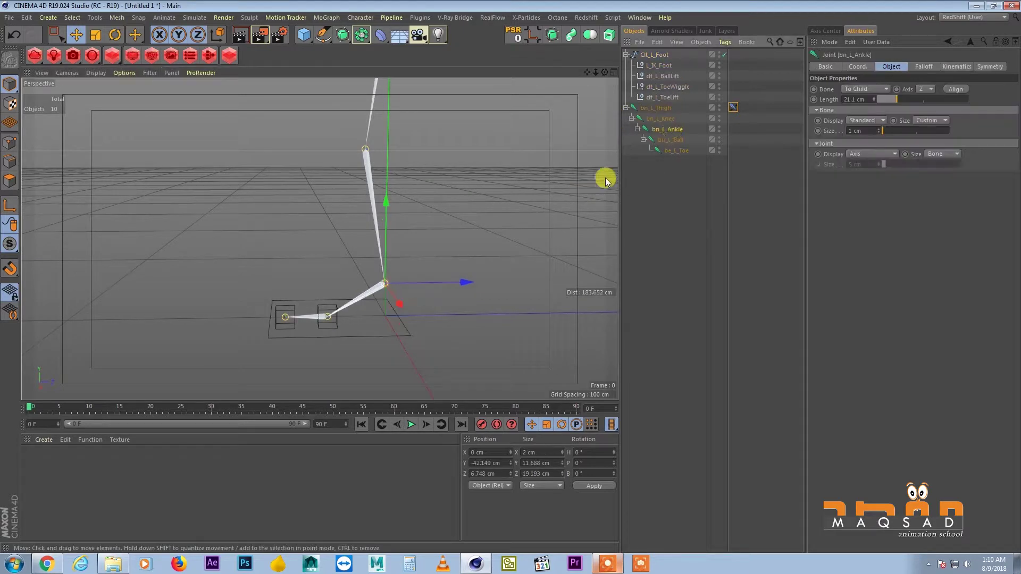
right_click(662, 133)
mouse_move(709, 84)
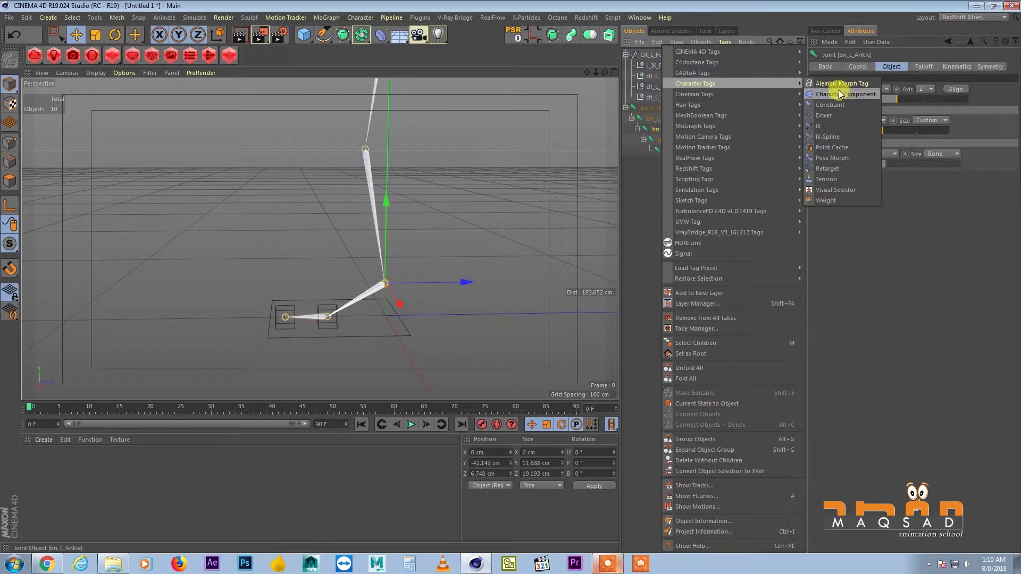
click(843, 105)
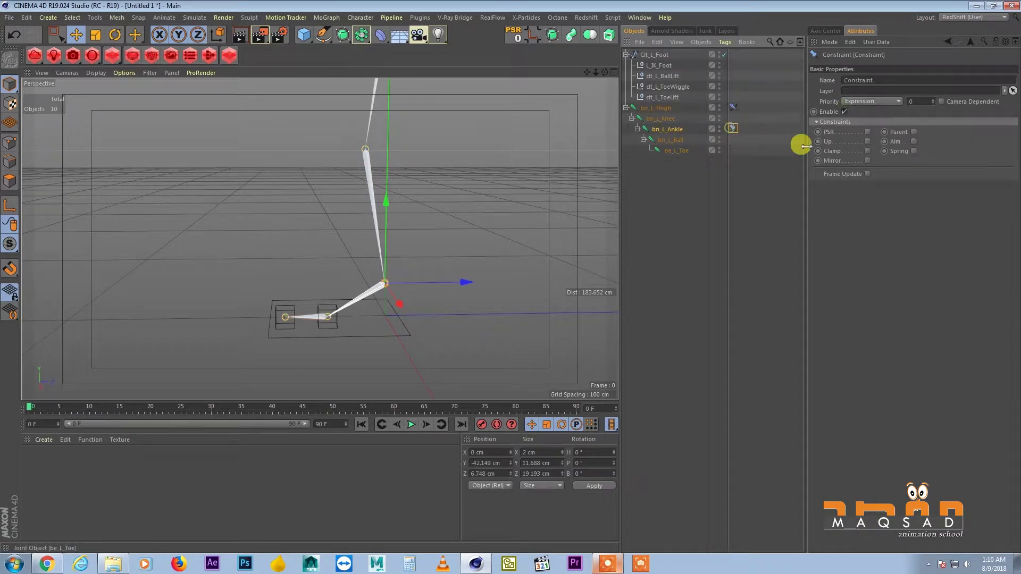
- Enable the PSR constraint on the bn_L_Ankle tag and set L_IK_Foot as its target
click(867, 132)
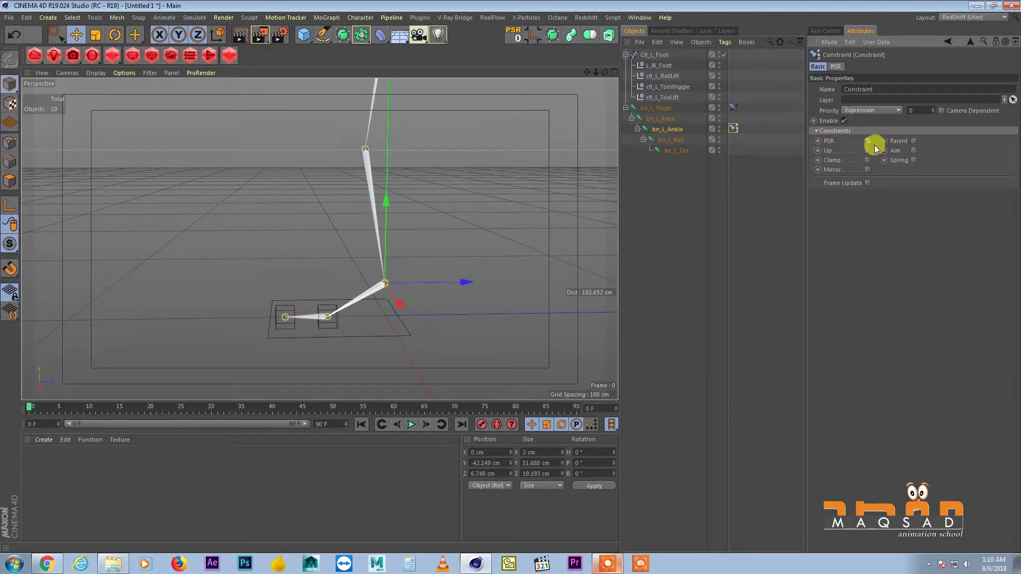
click(836, 67)
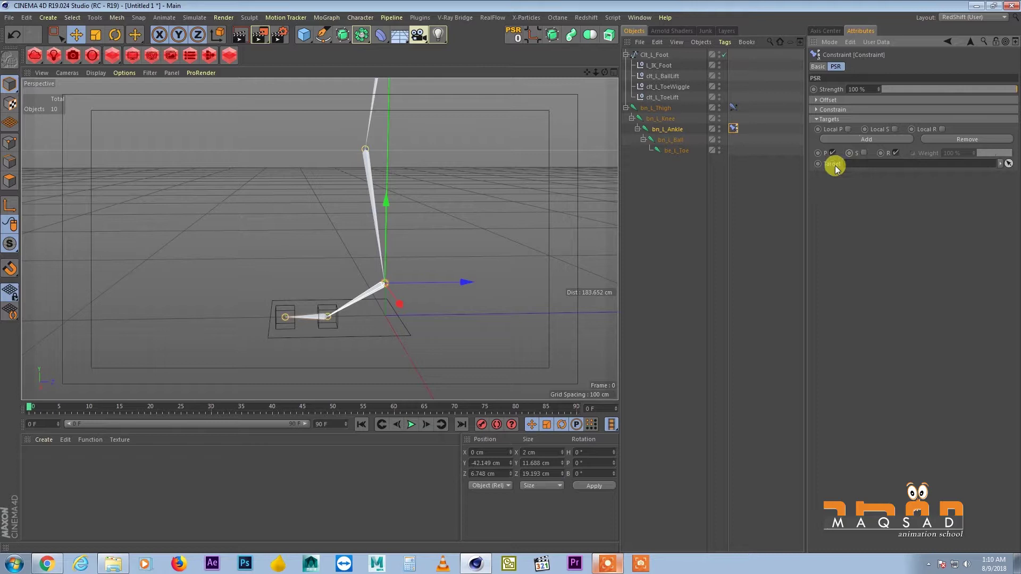
drag(660, 69, 852, 167)
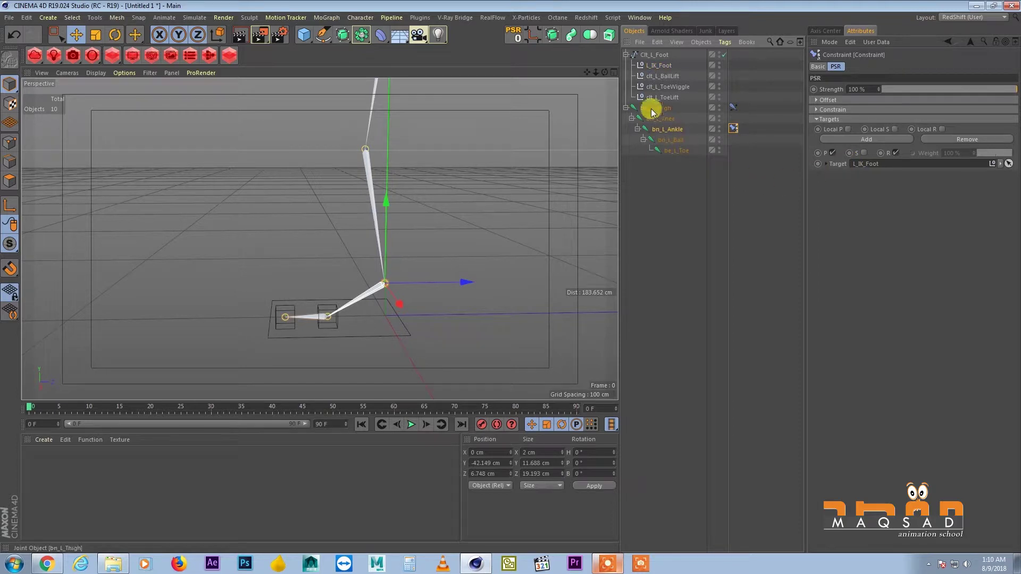
- Make L_IK_Foot a child of the clt_L_BallLift null
click(667, 73)
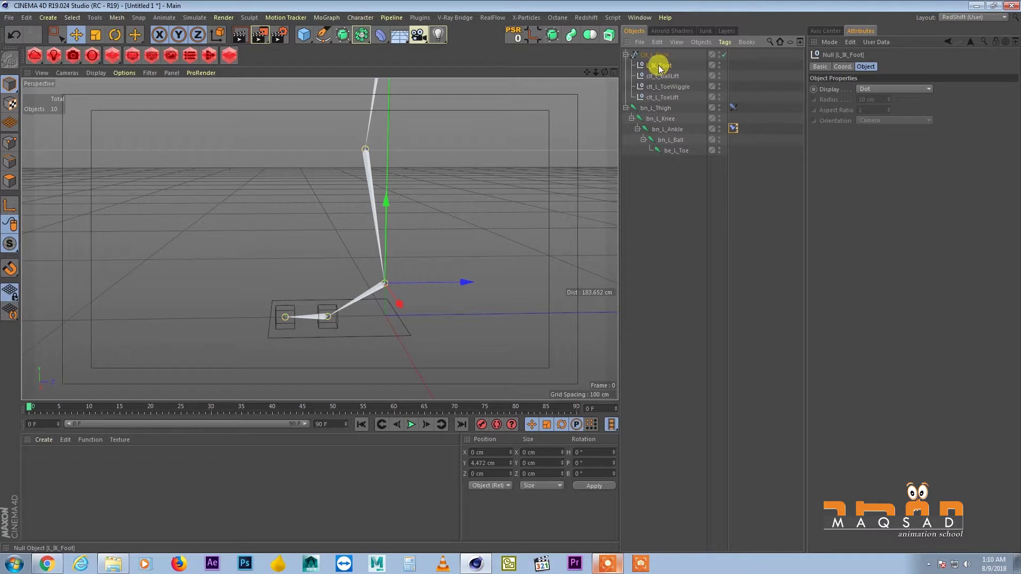
drag(660, 69, 666, 81)
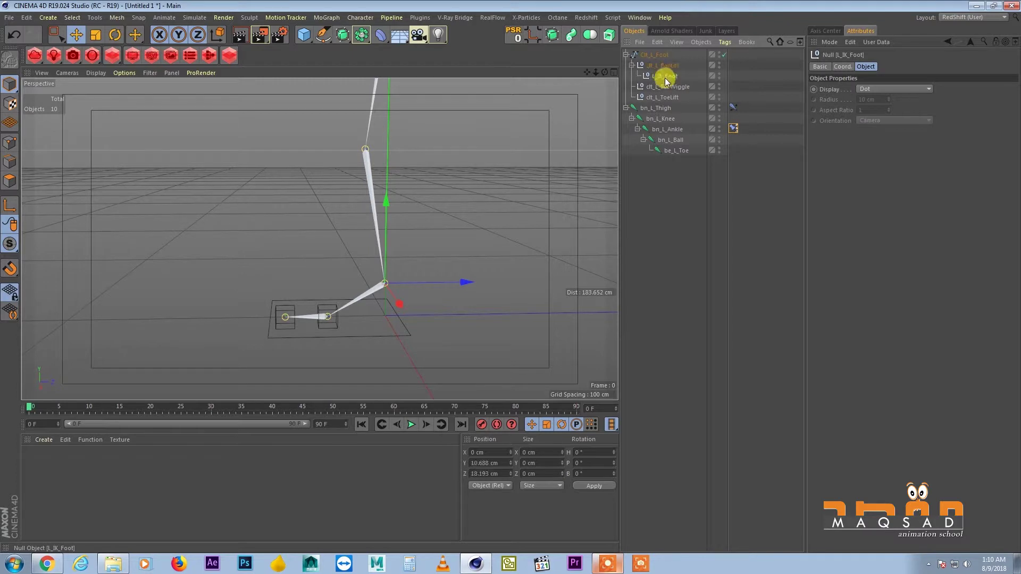
- Try rotating the clt_L_BallLift null to test lifting the heel around the ball joint
click(666, 67)
alt+middle_drag(337, 266, 360, 261)
mouse_move(360, 260)
alt+right_down()
mouse_move(340, 269)
mouse_move(355, 270)
alt+right_up()
key(r)
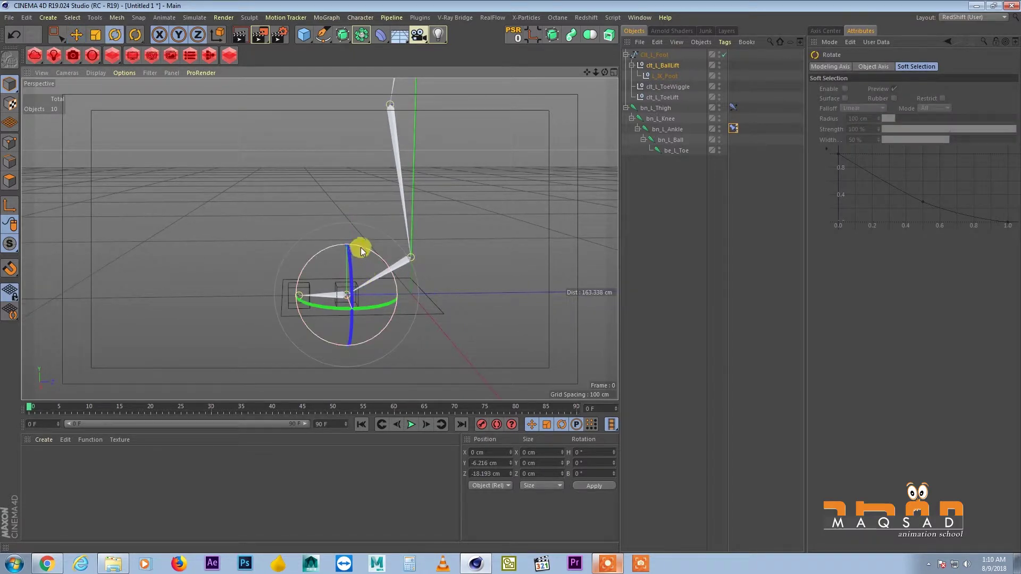
mouse_move(360, 246)
mouse_down()
mouse_move(321, 250)
mouse_move(386, 247)
mouse_move(369, 255)
mouse_move(336, 241)
mouse_move(371, 260)
mouse_move(338, 246)
mouse_move(344, 240)
mouse_move(342, 249)
mouse_up()
key(ctrl+z)
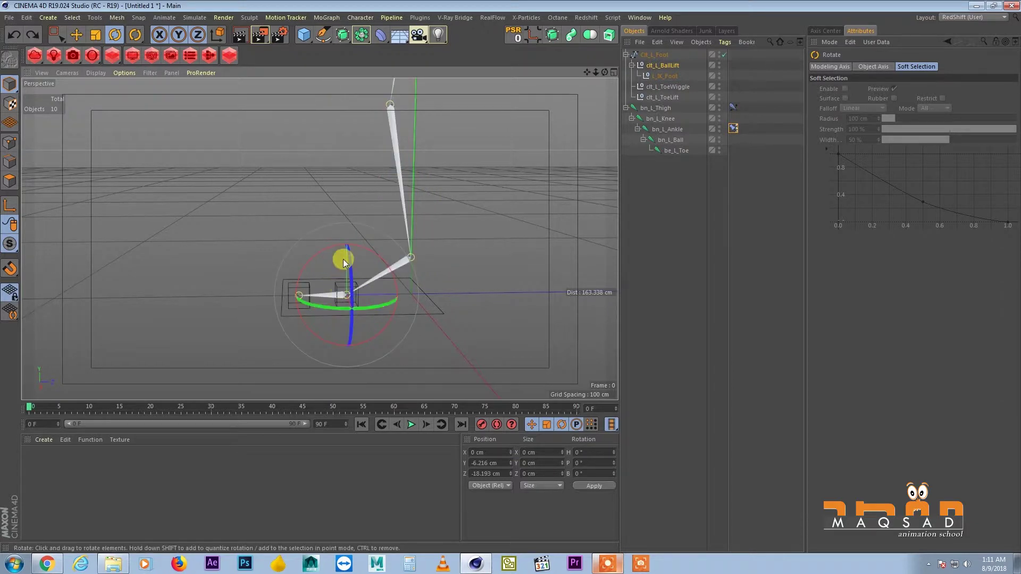
alt+middle_drag(345, 269, 339, 264)
drag(354, 235, 410, 245)
key(ctrl+z)
alt+right_drag(371, 269, 362, 261)
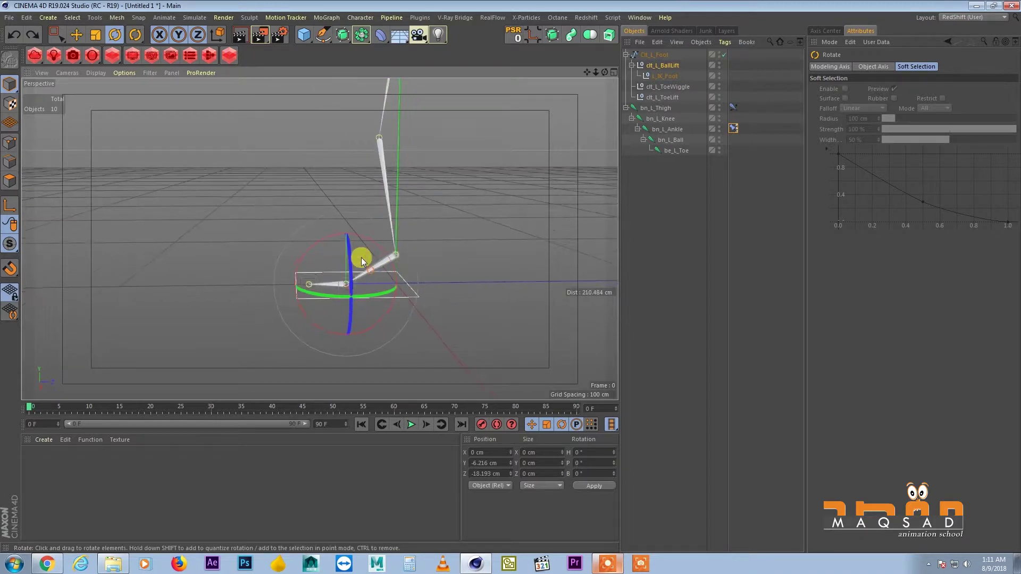
- Add a Constraint character tag to the bn_L_Ball joint
click(664, 89)
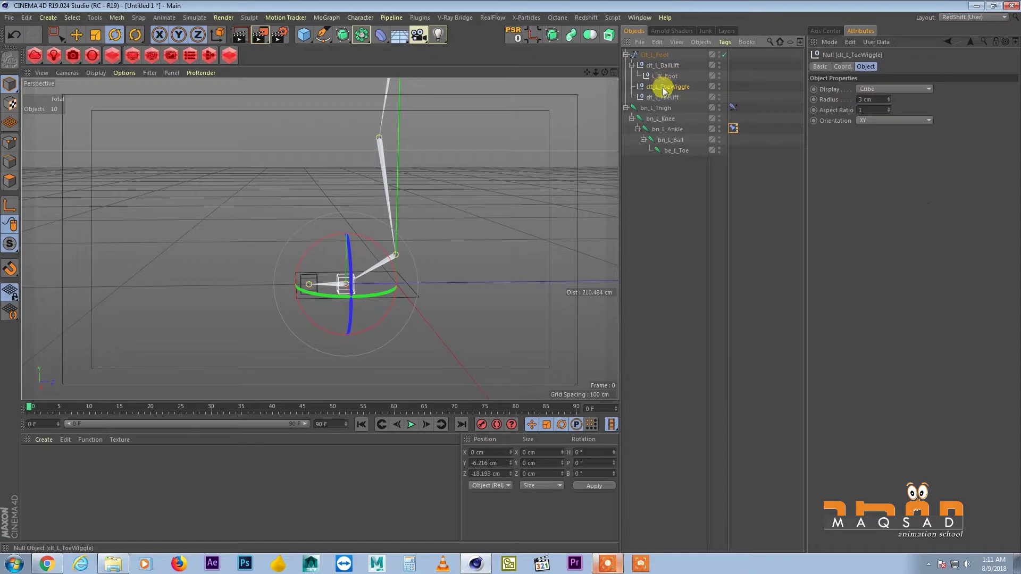
click(668, 143)
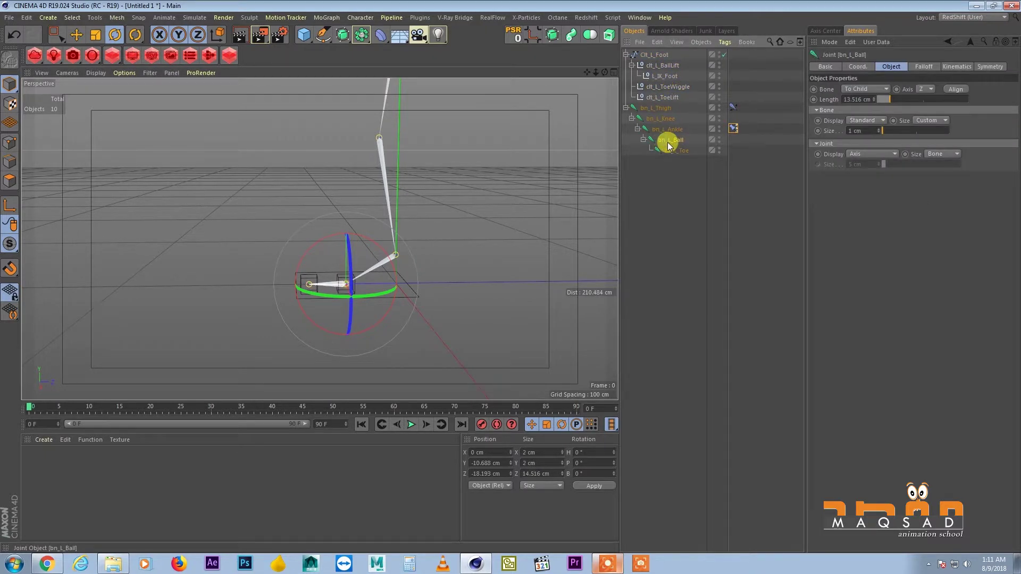
right_click(663, 143)
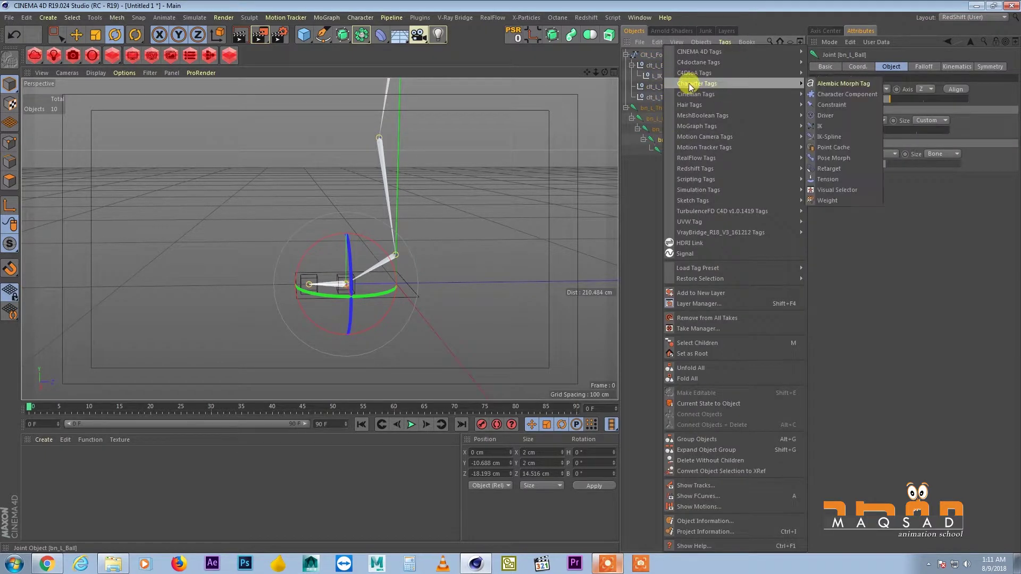
click(831, 104)
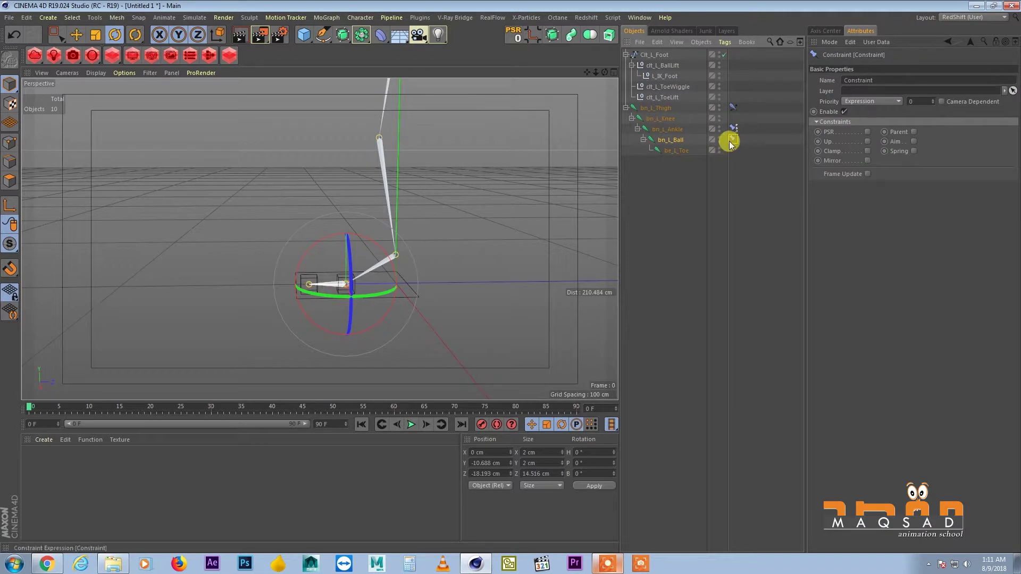
- Enable the PSR constraint on the bn_L_Ball tag and set clt_L_ToeWiggle as its target
click(868, 132)
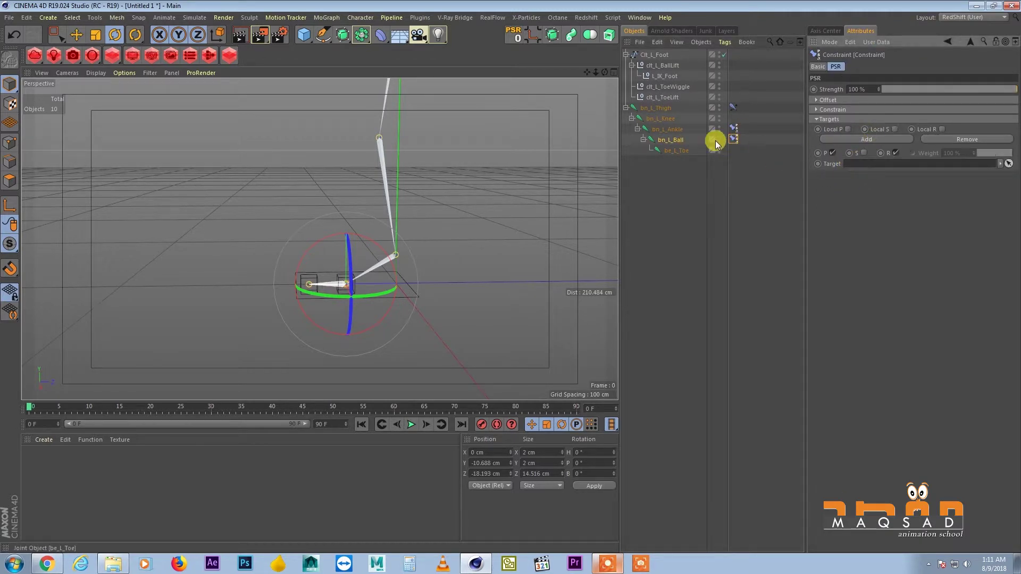
click(663, 90)
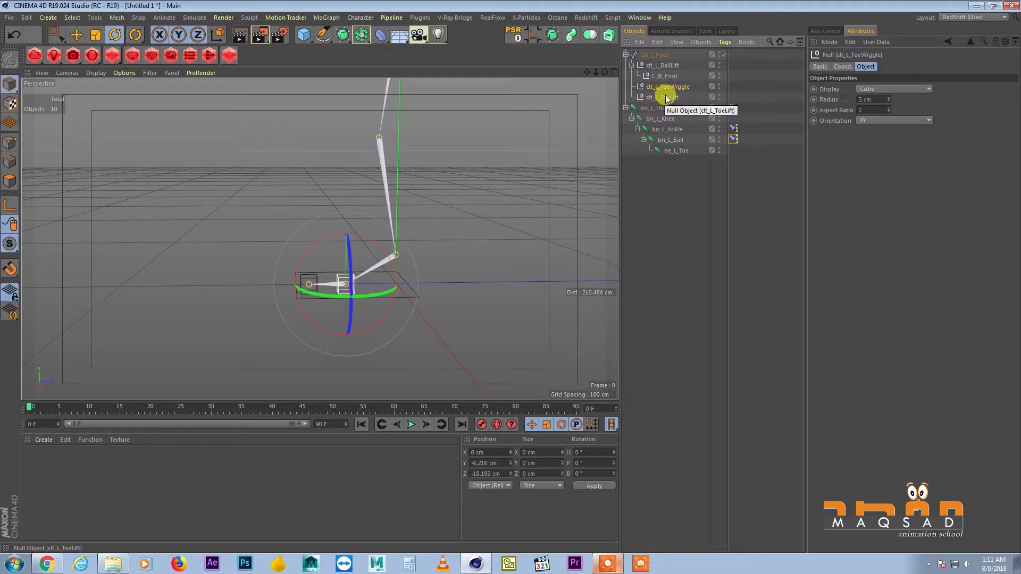
click(726, 139)
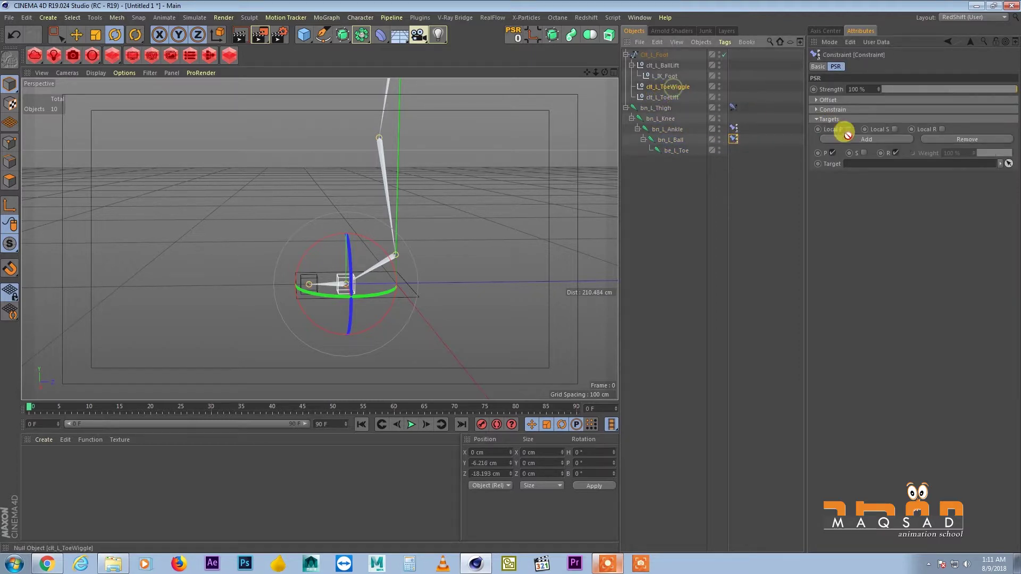
drag(847, 133, 856, 163)
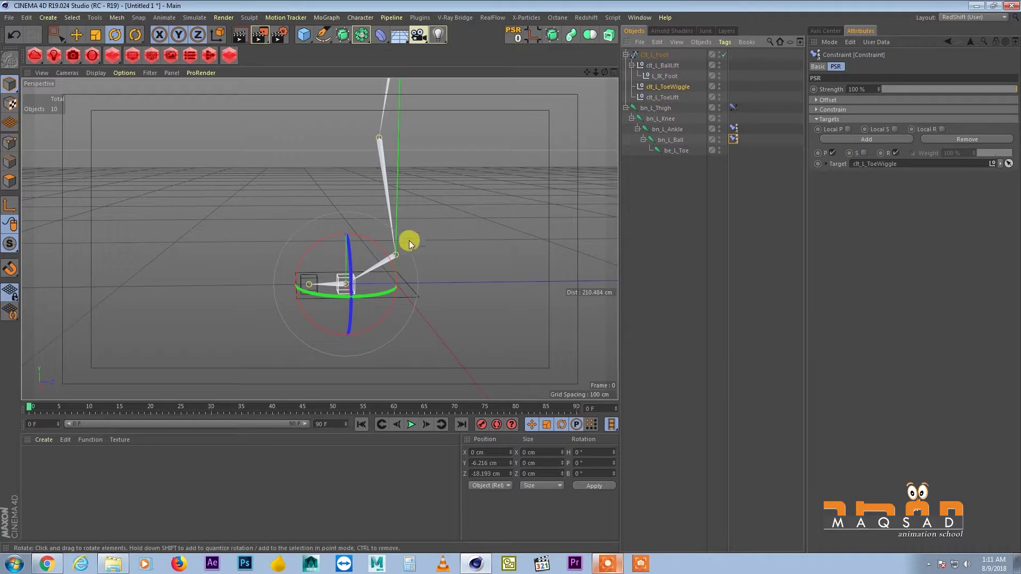
- Try rotating the clt_L_ToeWiggle and clt_L_BallLift nulls to test the toe and heel motion
click(670, 86)
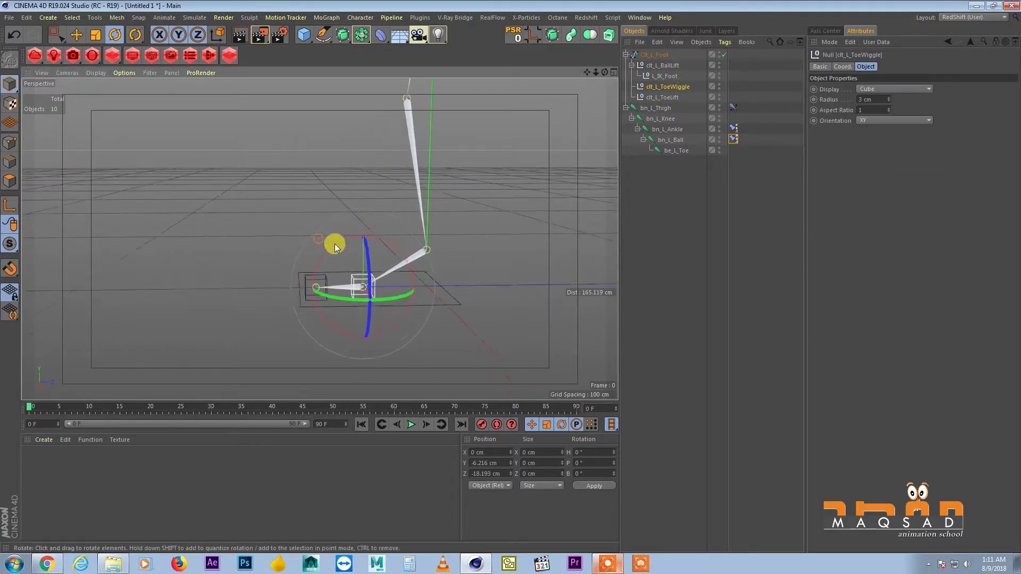
drag(385, 241, 354, 232)
key(ctrl+z)
click(665, 66)
key(ctrl+z)
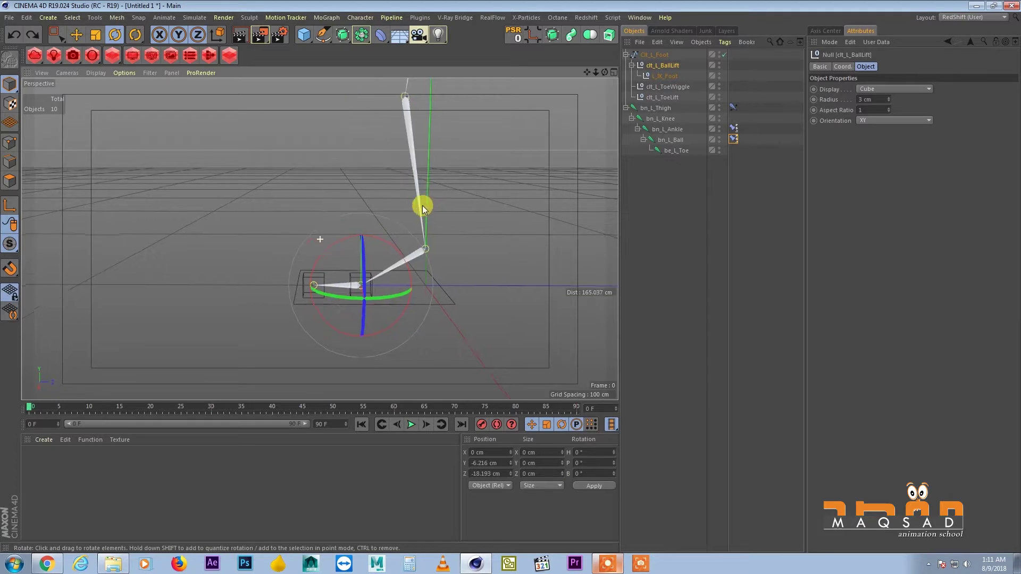
- Make clt_L_BallLift and clt_L_ToeWiggle children of the clt_L_ToeLift null
click(632, 65)
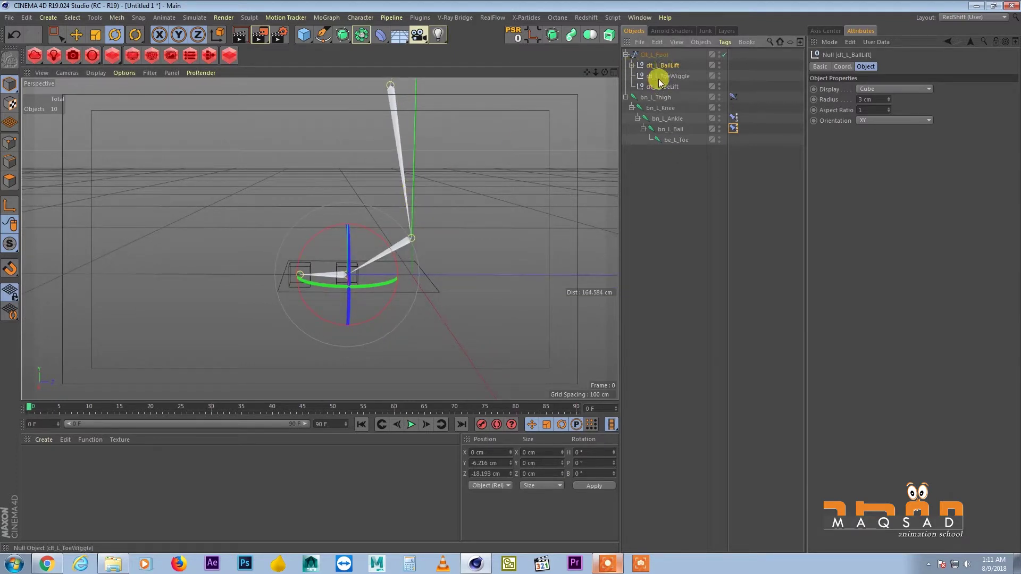
ctrl+click(659, 76)
drag(658, 69, 664, 88)
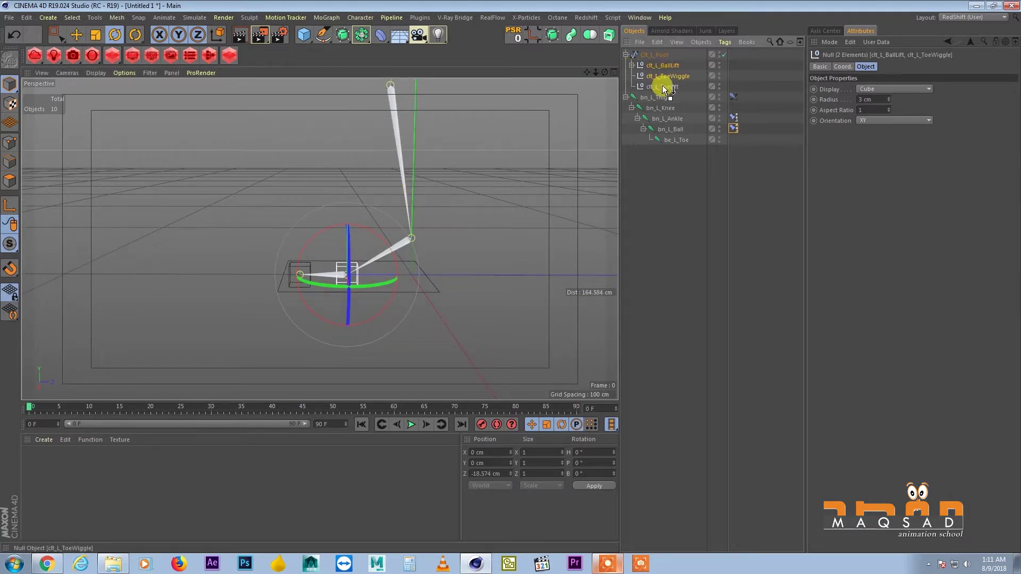
- Try rotating the clt_L_ToeLift null to test lifting the whole foot around the toe
click(663, 67)
scroll(369, 245, down, 1)
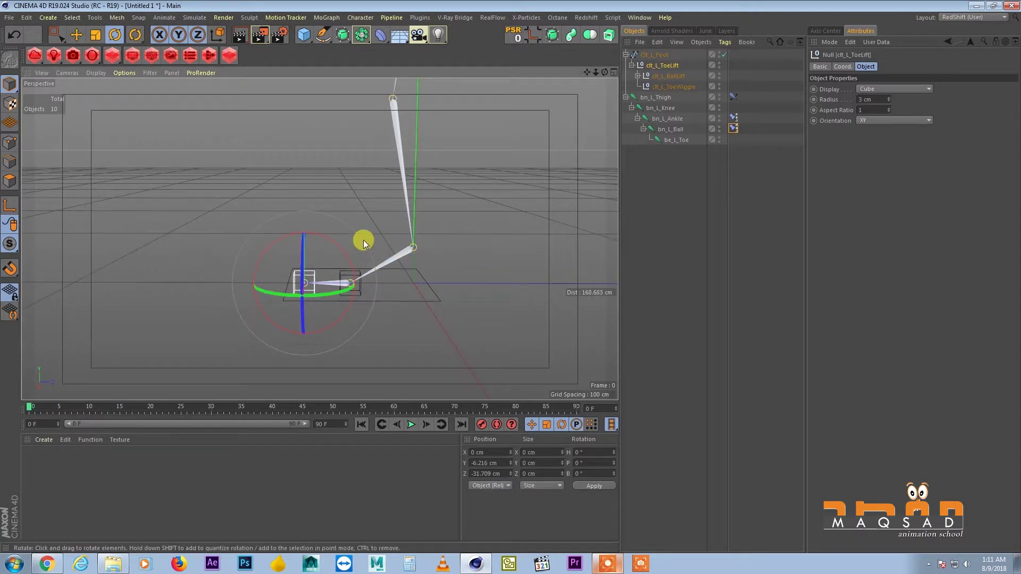
drag(335, 243, 371, 249)
key(ctrl+z)
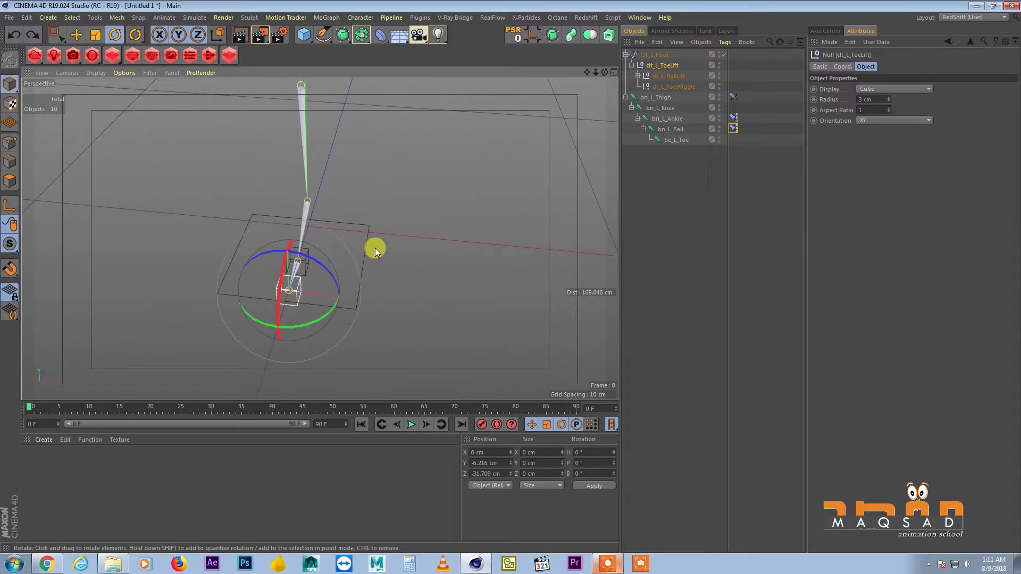
- Narrow the Clt_L_Foot spline by scaling its points along X to about 14.4 cm wide
click(371, 249)
click(246, 232)
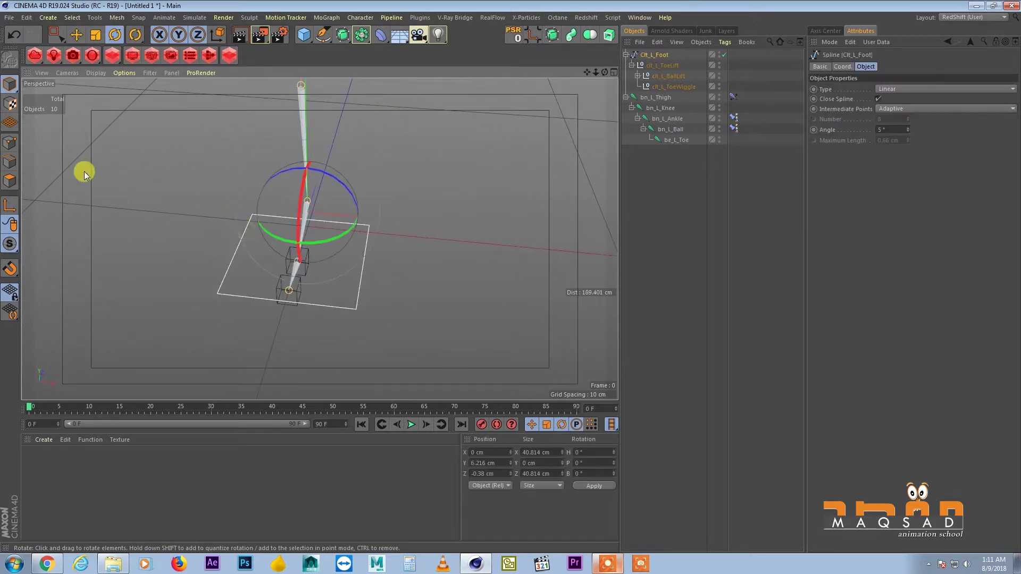
click(10, 142)
click(56, 35)
key(t)
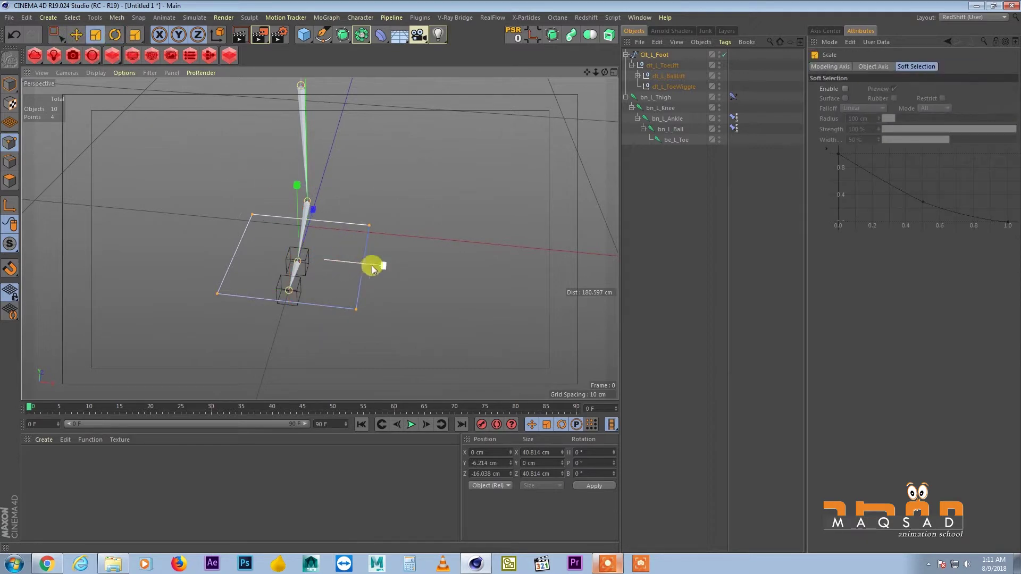
drag(385, 266, 327, 256)
click(9, 84)
- Try moving the narrowed Clt_L_Foot controller to test the complete foot setup
alt+drag(346, 220, 262, 232)
click(659, 55)
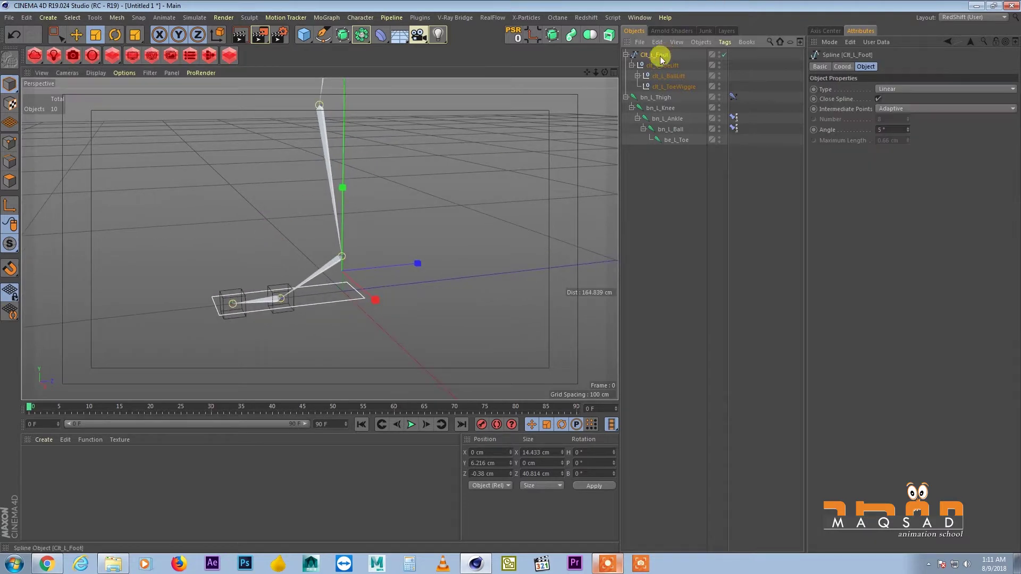
alt+right_drag(398, 254, 358, 243)
alt+drag(359, 242, 297, 167)
key(e)
key(ctrl+z)
drag(388, 184, 294, 104)
key(ctrl+z)
click(657, 56)
alt+middle_drag(421, 278, 420, 292)
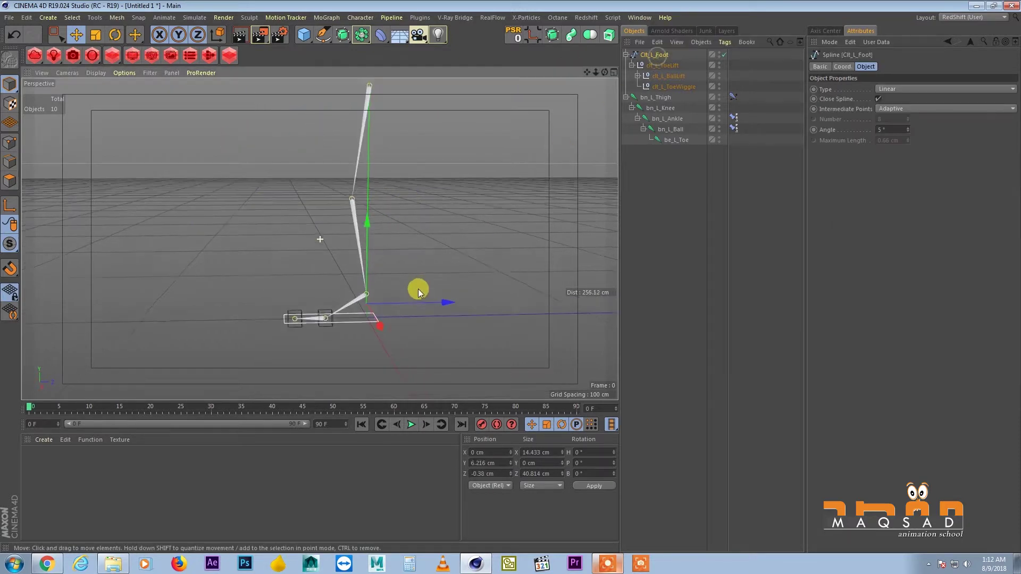
alt+right_drag(419, 292, 383, 239)
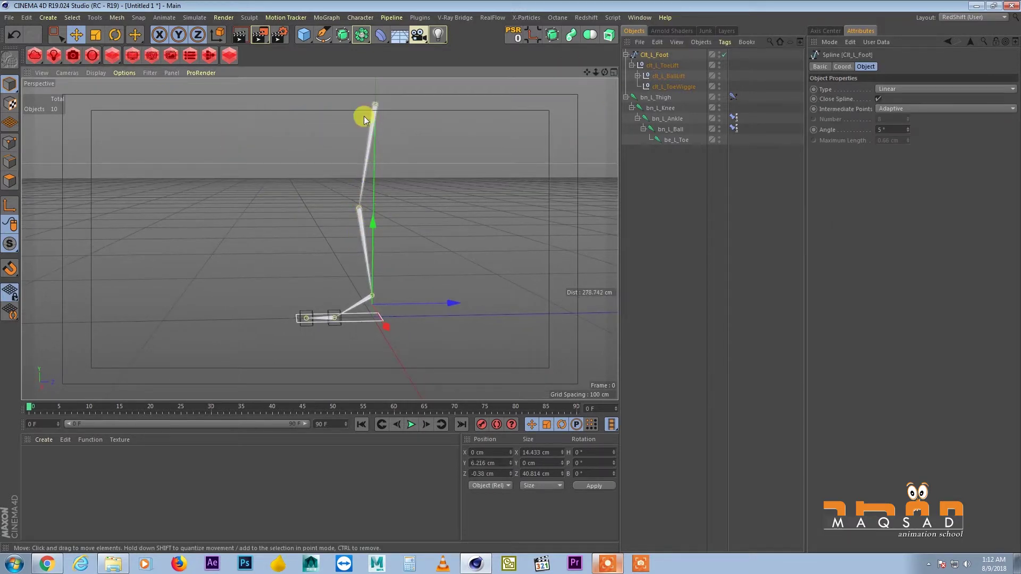
click(333, 325)
alt+drag(346, 292, 324, 275)
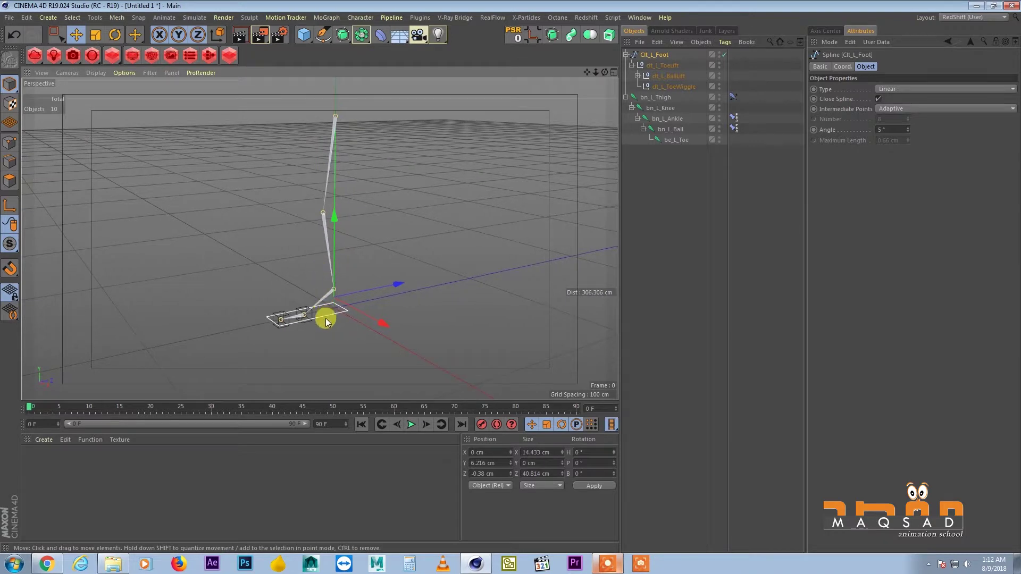
- Take the clt_L_ToeLift null and its children out of Clt_L_Foot, and select the Clt_L_Foot spline alone
mouse_move(326, 322)
alt+mouse_down()
mouse_move(333, 335)
mouse_move(346, 308)
mouse_move(336, 312)
alt+mouse_up()
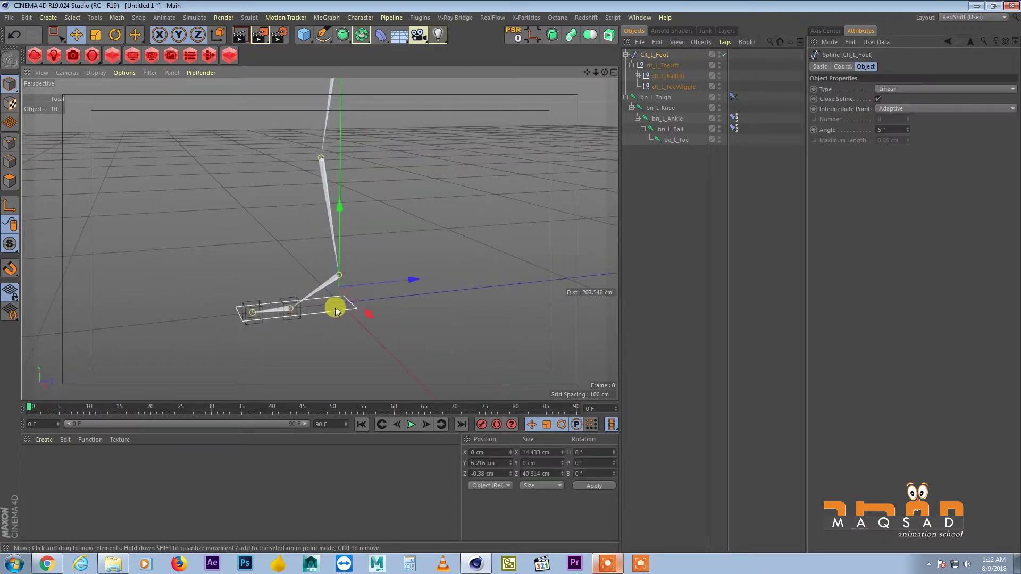
alt+right_drag(336, 312, 360, 286)
alt+drag(360, 286, 353, 276)
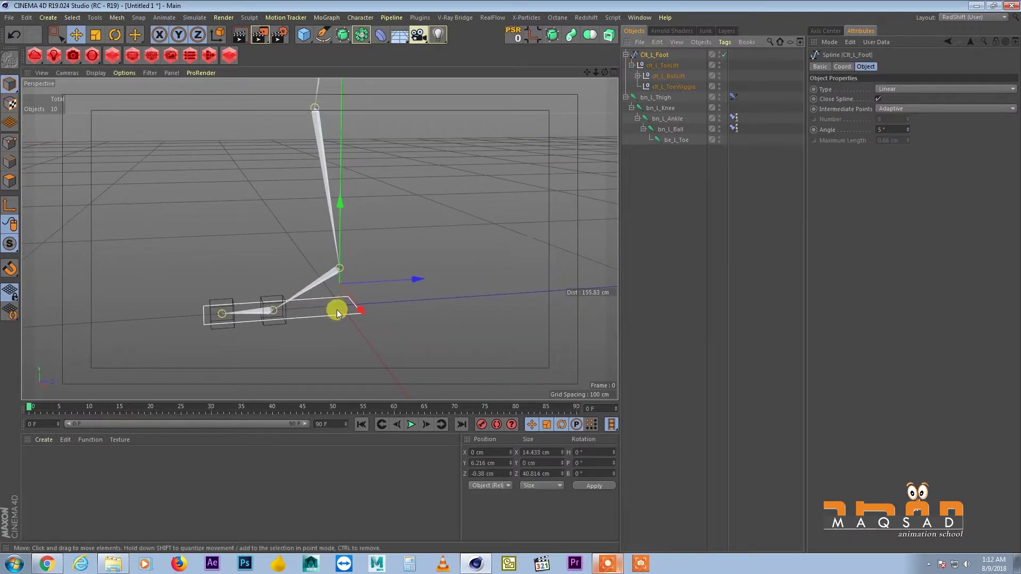
alt+drag(338, 310, 317, 292)
alt+right_drag(317, 293, 355, 281)
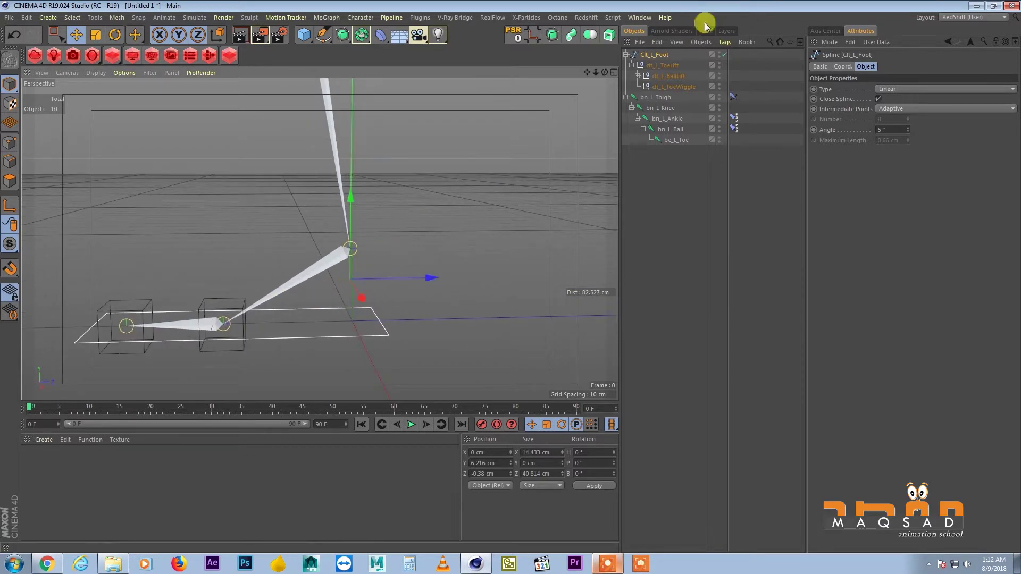
click(632, 66)
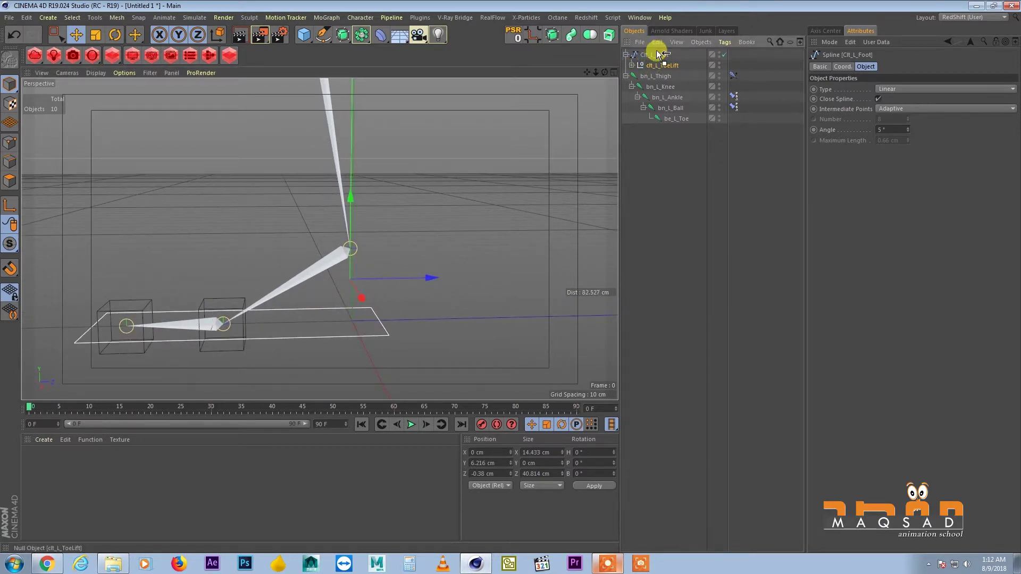
drag(659, 55, 658, 55)
click(659, 69)
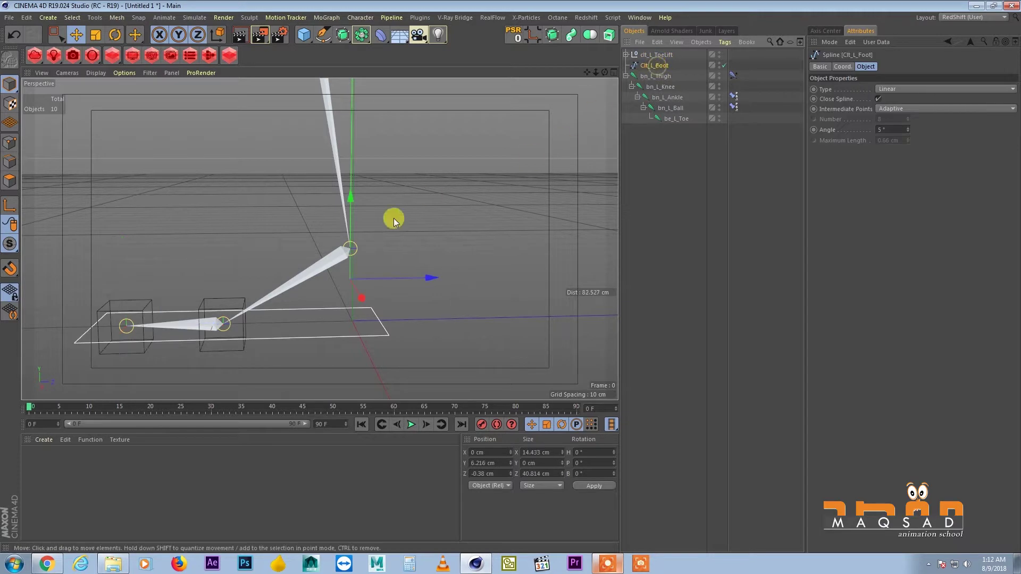
- Snap only the axis of Clt_L_Foot to the L_IK_Foot ankle point, leaving the spline's points in place
scroll(394, 218, up, 3)
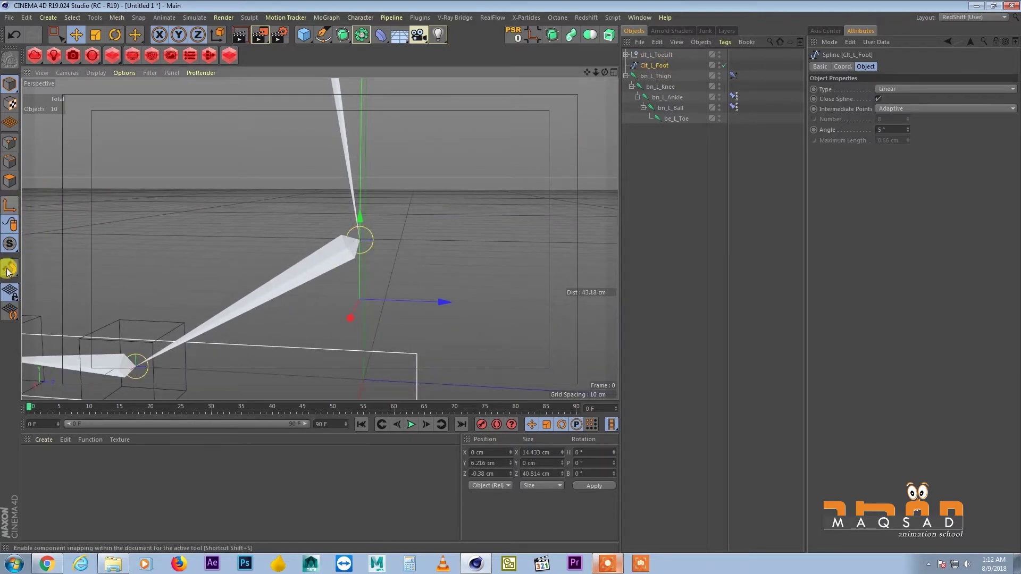
drag(395, 248, 362, 238)
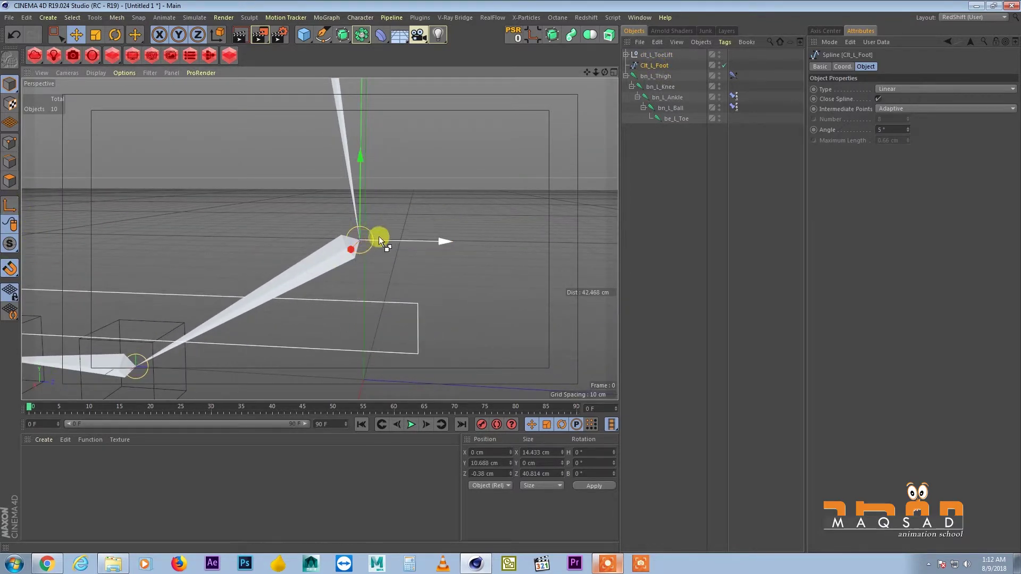
key(ctrl+z)
click(9, 206)
drag(395, 312, 359, 240)
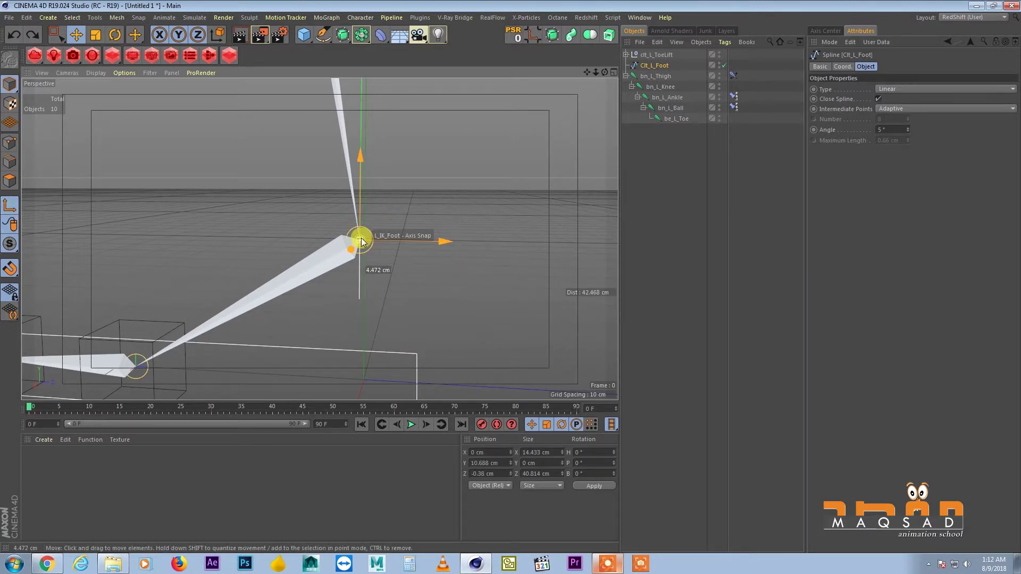
click(9, 208)
click(11, 268)
- Make the clt_L_ToeLift hierarchy a child of Clt_L_Foot again and select Clt_L_Foot
alt+right_drag(397, 222, 351, 221)
drag(653, 55, 652, 65)
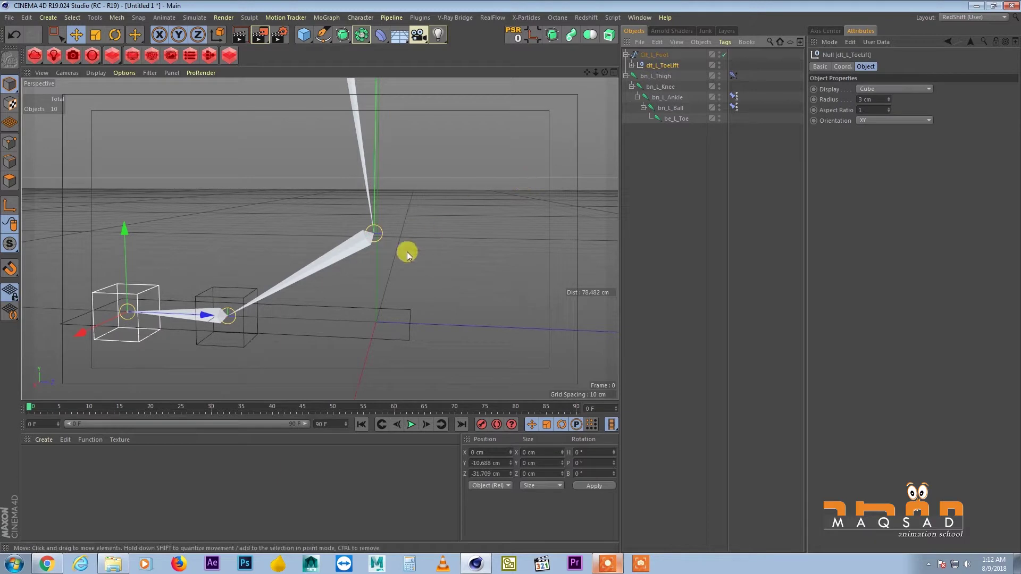
alt+drag(407, 251, 415, 242)
click(657, 53)
alt+drag(468, 176, 402, 233)
alt+middle_drag(400, 228, 402, 293)
alt+right_drag(402, 293, 306, 275)
alt+drag(306, 275, 344, 271)
alt+right_drag(362, 270, 418, 263)
- Freeze all transformations of Clt_L_Foot, clt_L_ToeLift, clt_L_BallLift, L_IK_Foot and clt_L_ToeWiggle together
click(632, 65)
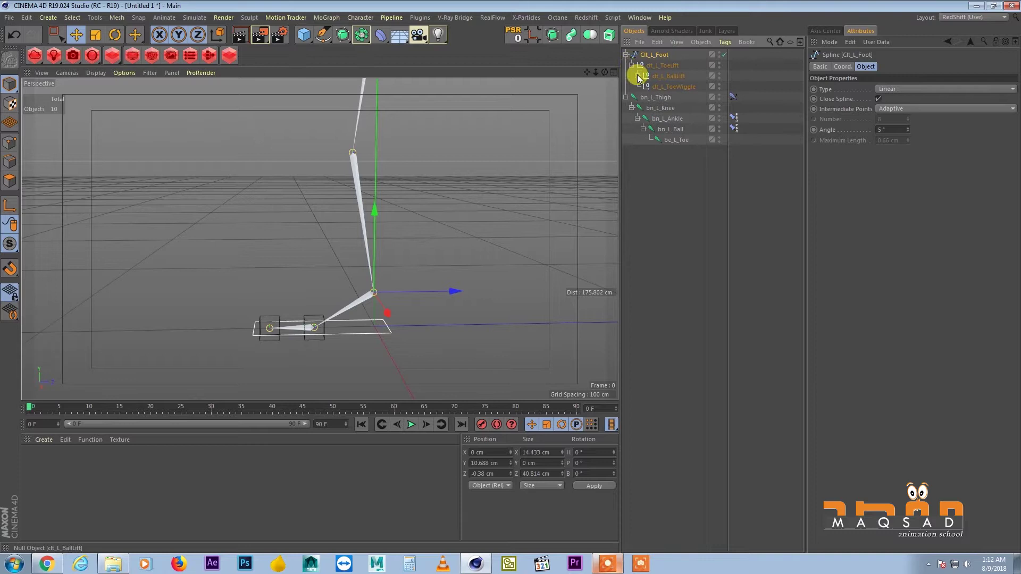
click(638, 76)
shift+click(663, 86)
click(843, 66)
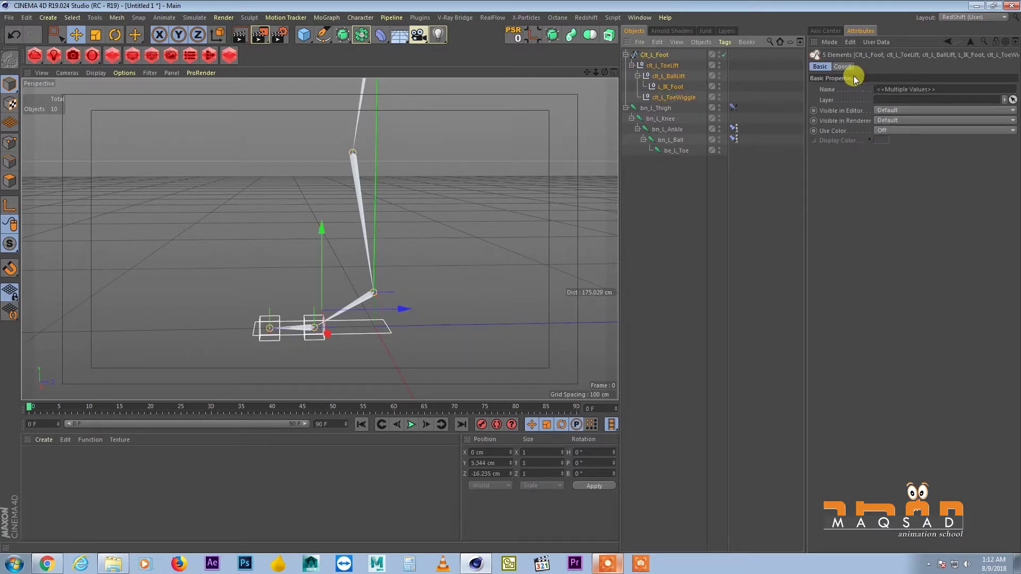
click(843, 141)
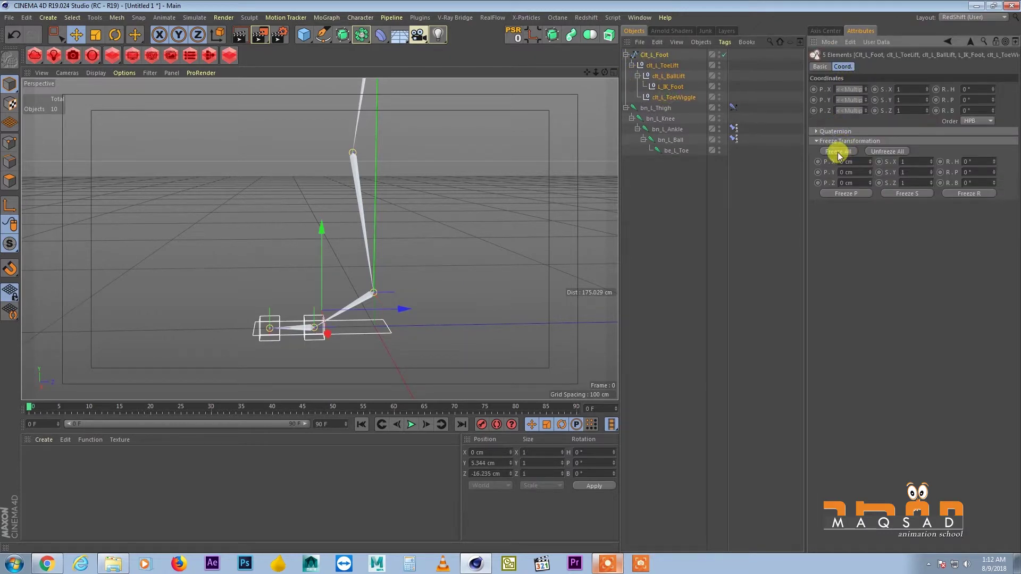
click(838, 153)
click(678, 204)
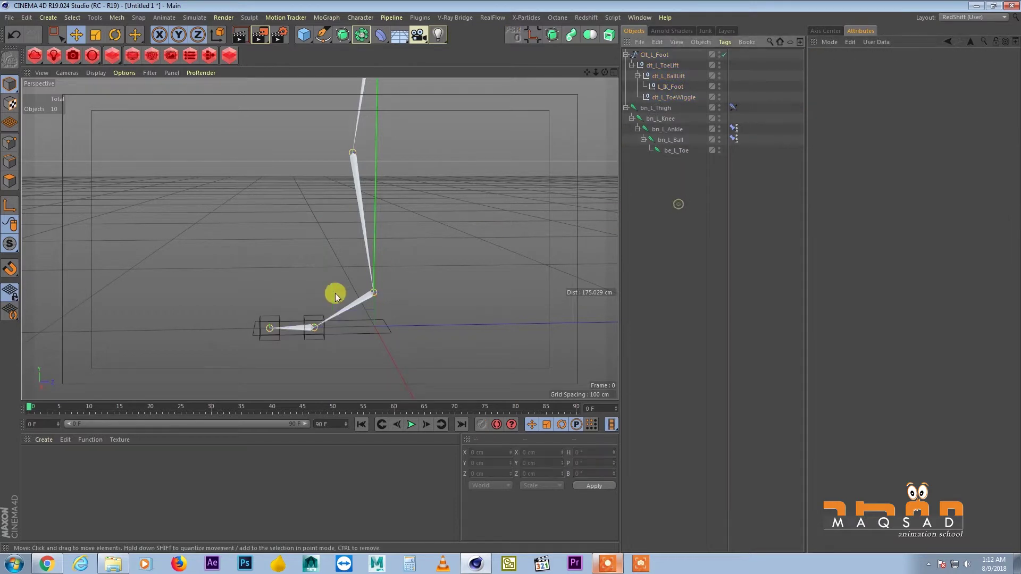
- Try moving the frozen Clt_L_Foot controller up and forward, and return it to rest with Reset PSR
click(391, 319)
drag(392, 314, 326, 106)
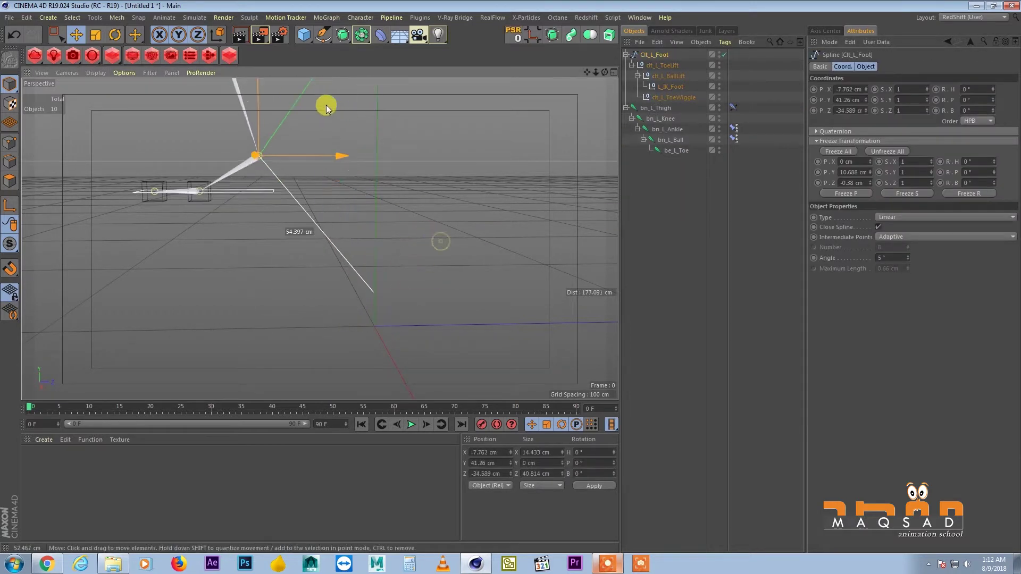
click(513, 35)
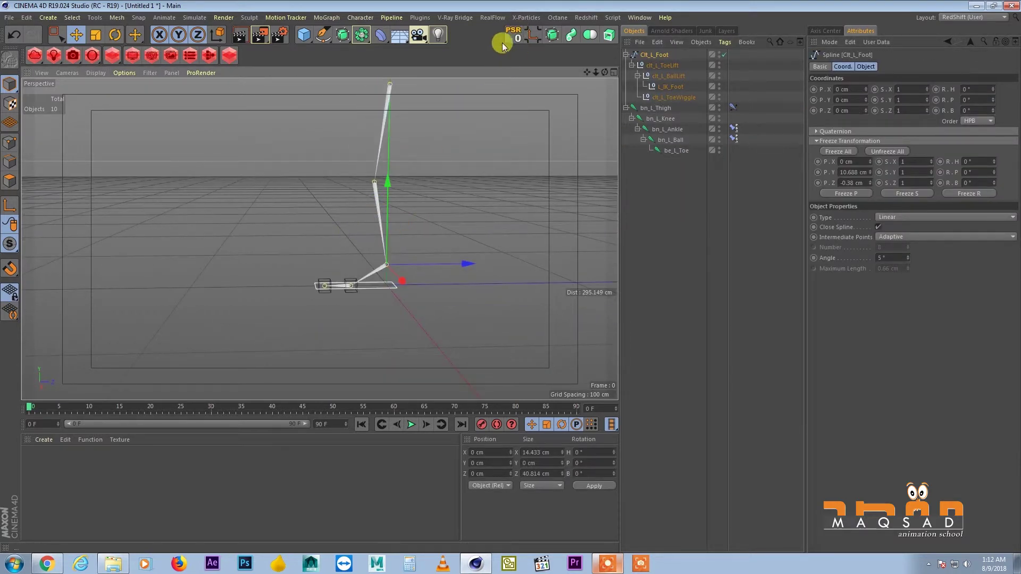
- Try moving Clt_L_Foot again and reset its P.X, P.Y and P.Z coordinates individually to 0 cm
drag(419, 218, 401, 153)
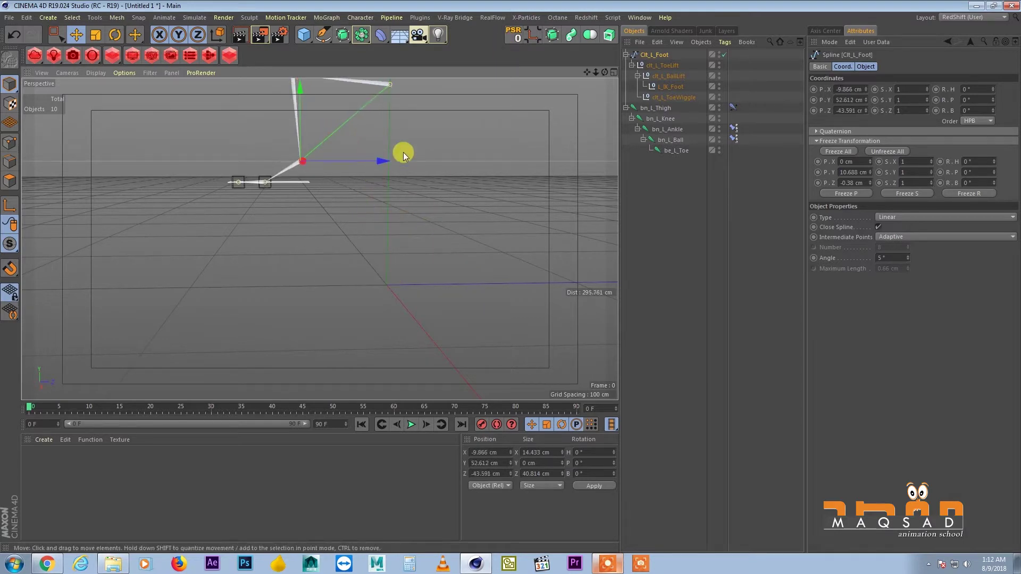
right_click(867, 90)
right_click(866, 100)
right_click(866, 111)
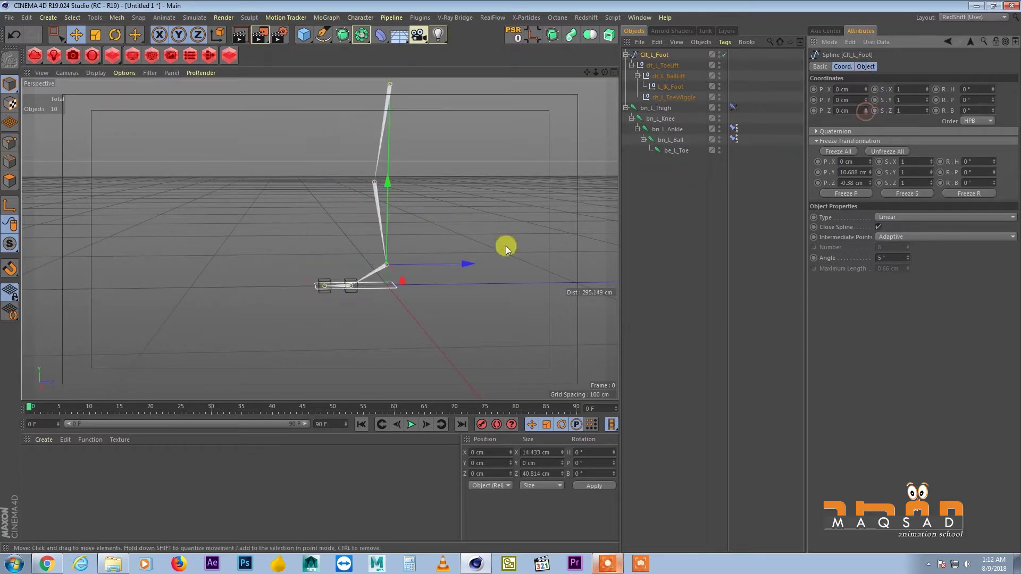
alt+middle_drag(390, 255, 389, 272)
alt+drag(388, 272, 435, 247)
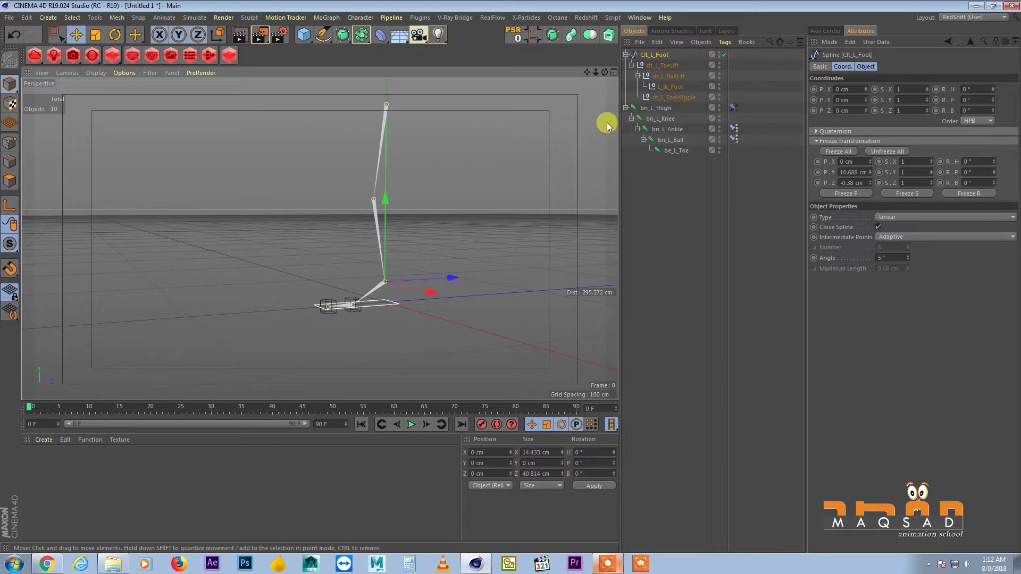
- Set the Display of the clt_L_ToeLift, clt_L_BallLift, L_IK_Foot and clt_L_ToeWiggle nulls to None
alt+drag(392, 206, 359, 318)
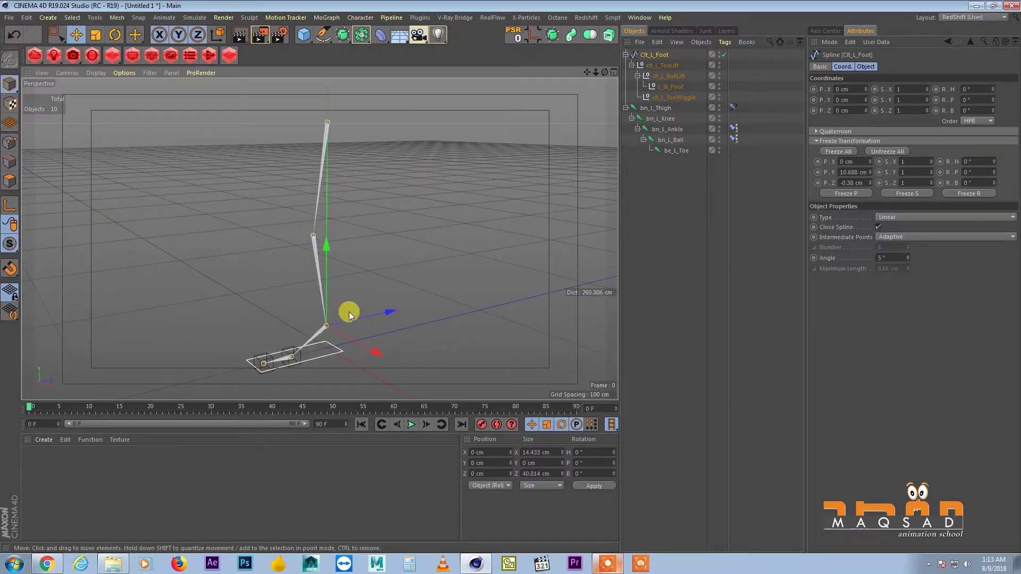
alt+middle_drag(349, 313, 357, 293)
scroll(357, 294, down, 2)
click(658, 54)
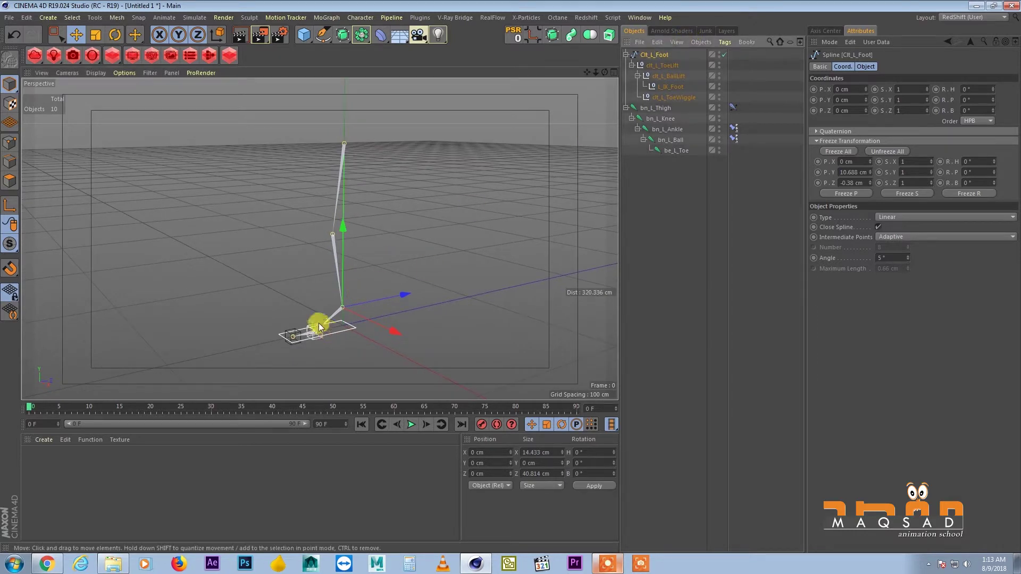
click(672, 64)
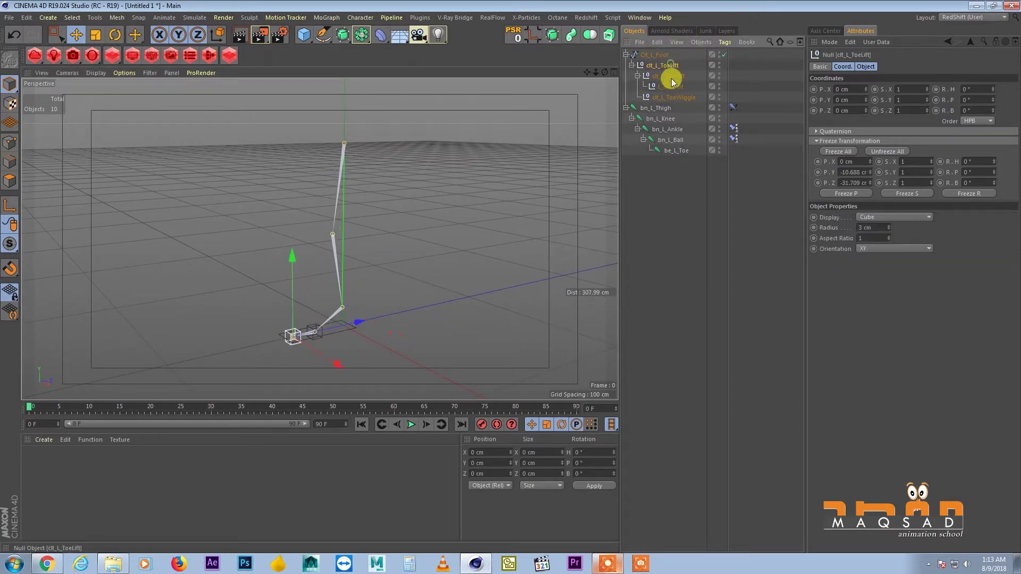
shift+click(674, 97)
click(865, 67)
click(860, 90)
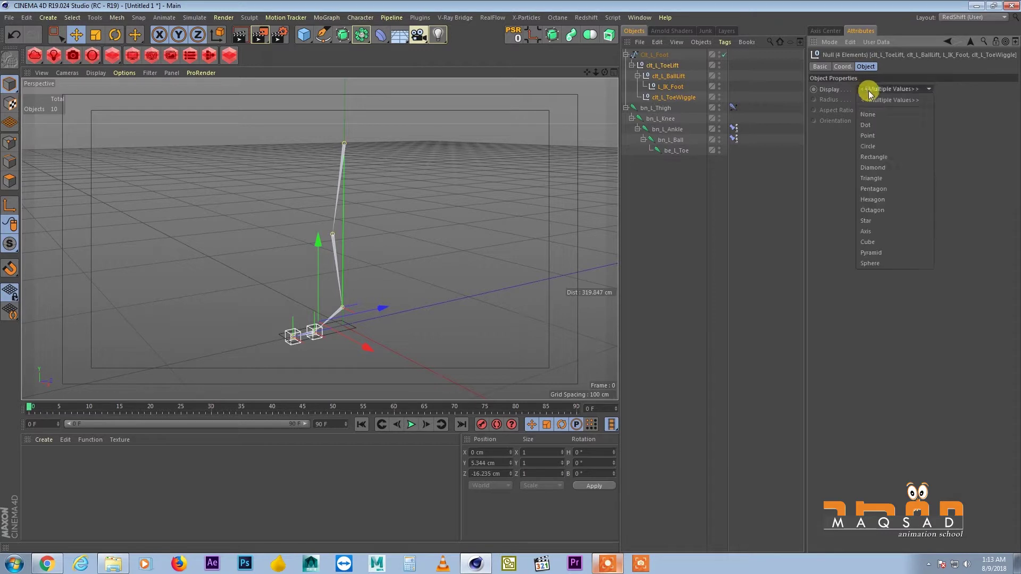
click(872, 103)
alt+drag(344, 256, 376, 219)
click(376, 218)
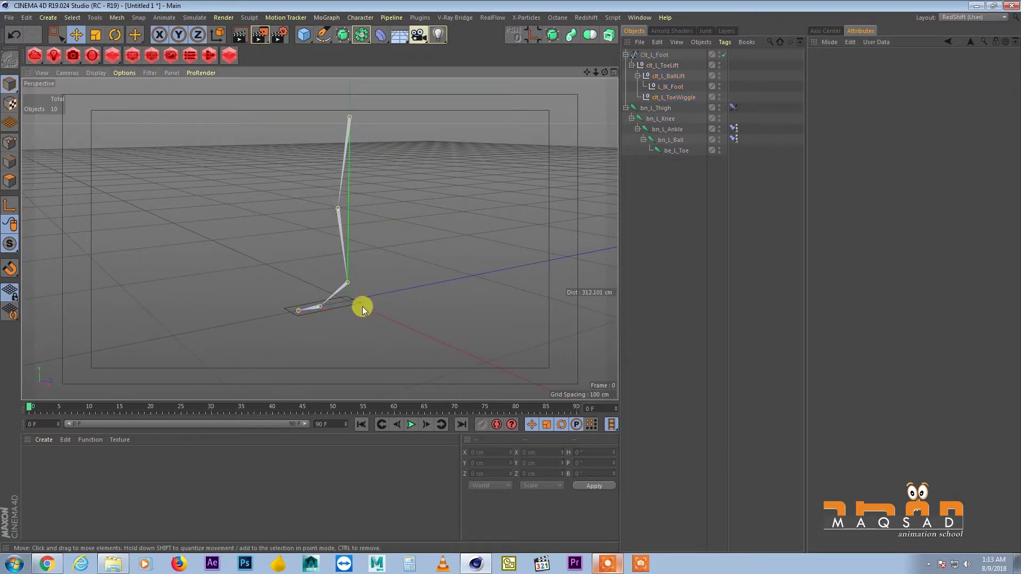
- Select the Clt_L_Foot spline, widen its attributes area slightly and start adding a user data entry to it
scroll(362, 306, up, 2)
mouse_move(362, 306)
alt+mouse_down()
mouse_move(369, 300)
mouse_move(360, 304)
alt+mouse_up()
alt+middle_drag(359, 305, 360, 322)
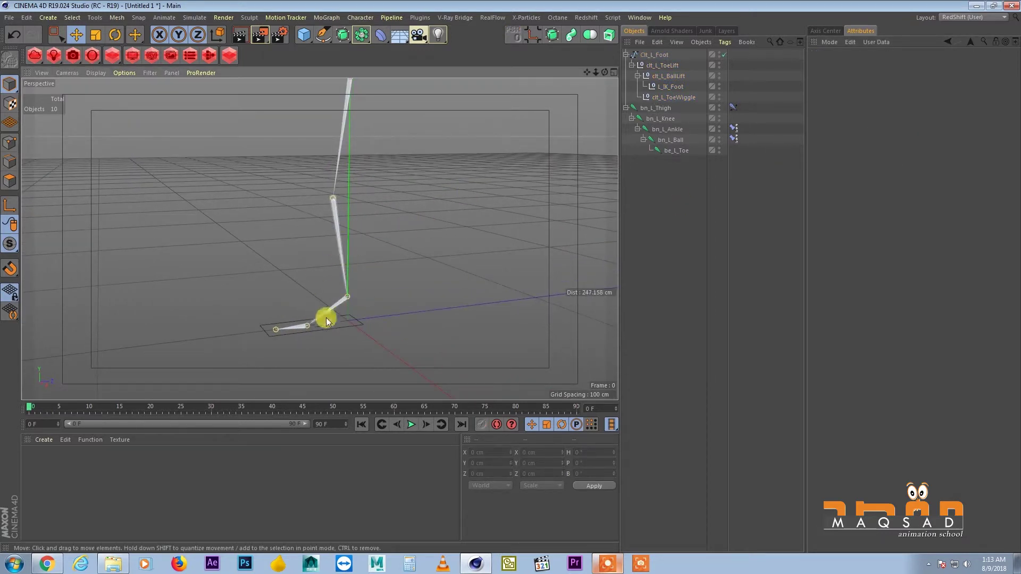
click(347, 316)
alt+drag(396, 274, 400, 336)
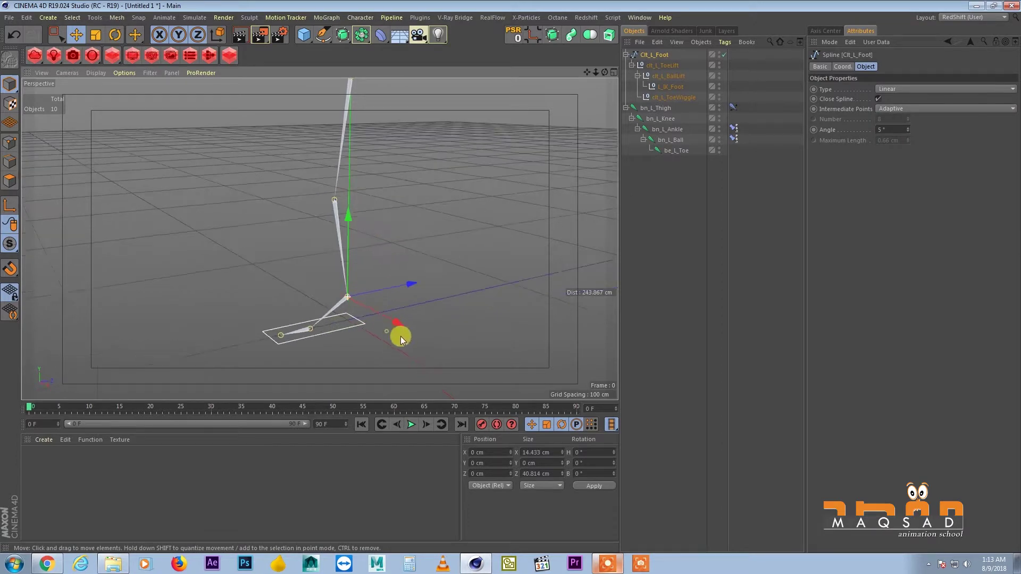
click(375, 349)
click(360, 322)
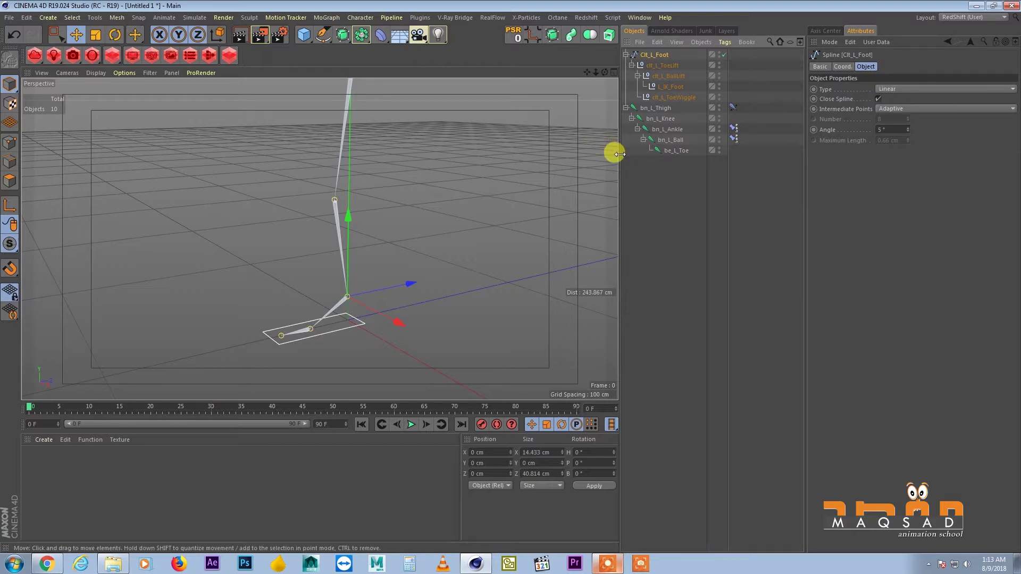
drag(618, 153, 606, 153)
alt+middle_drag(380, 165, 345, 216)
scroll(390, 186, down, 1)
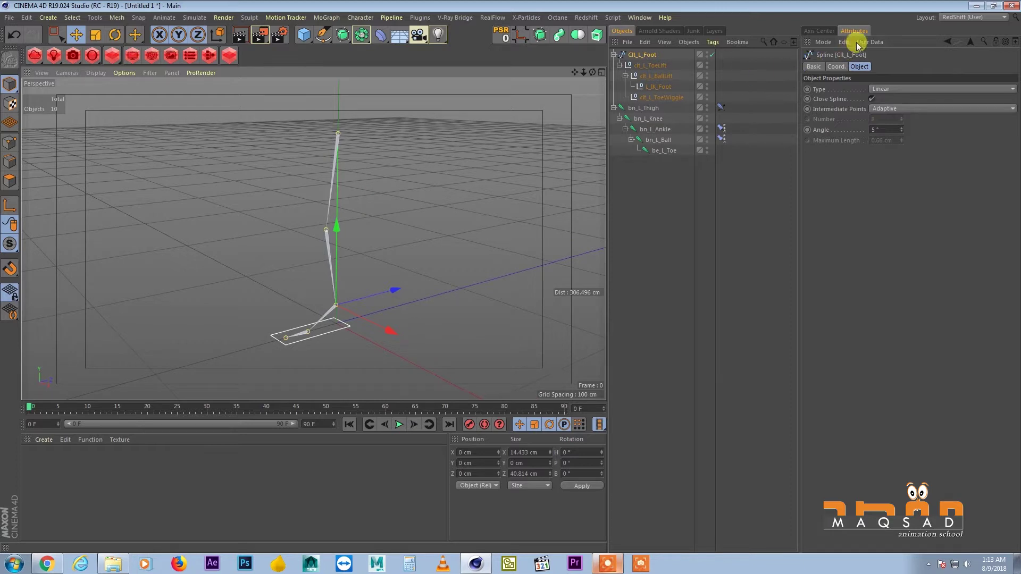
drag(1020, 8, 417, 132)
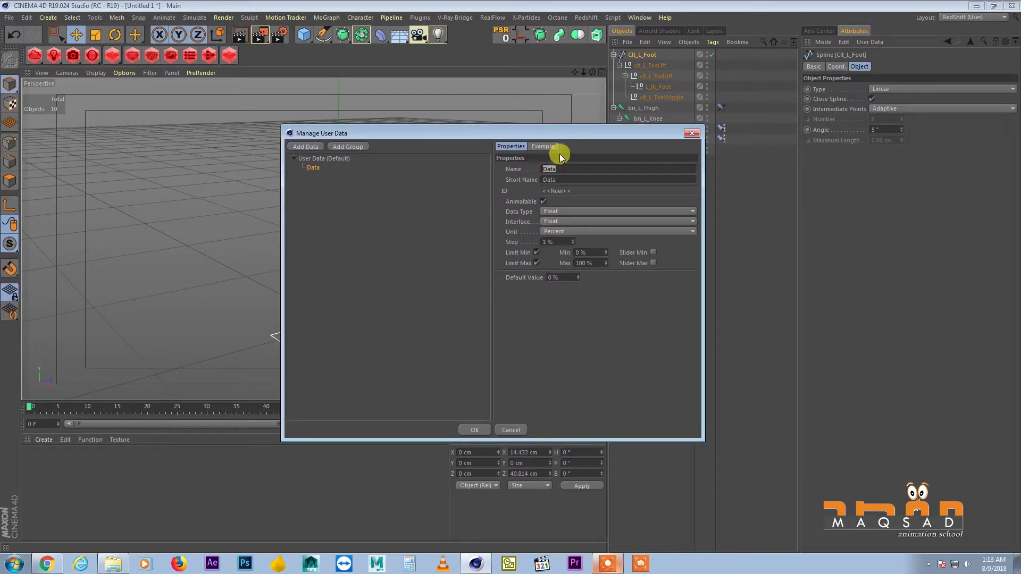
- Set the new user data entry's interface to Float Slider and its unit to Degree
click(562, 222)
click(553, 240)
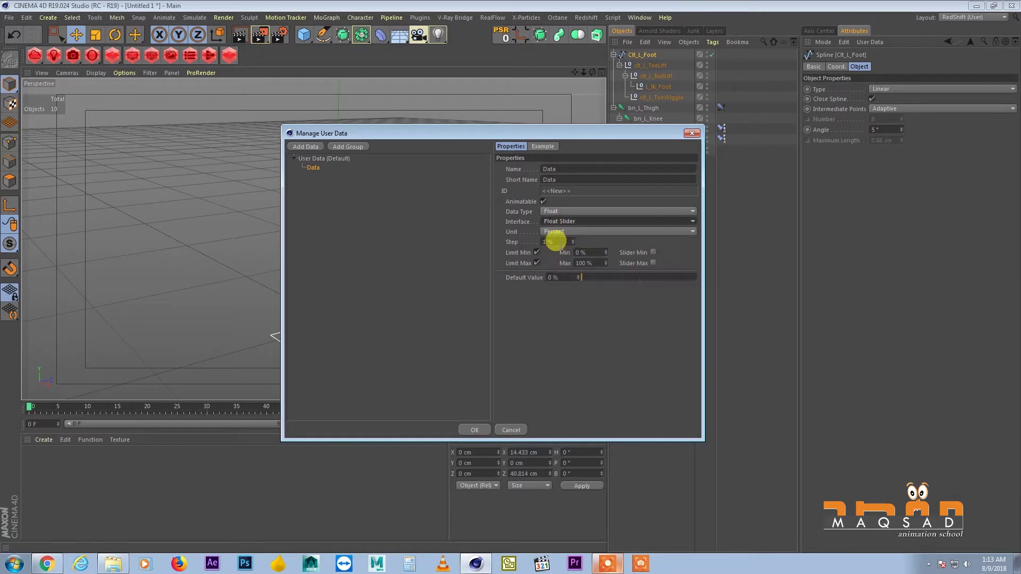
click(545, 232)
click(525, 137)
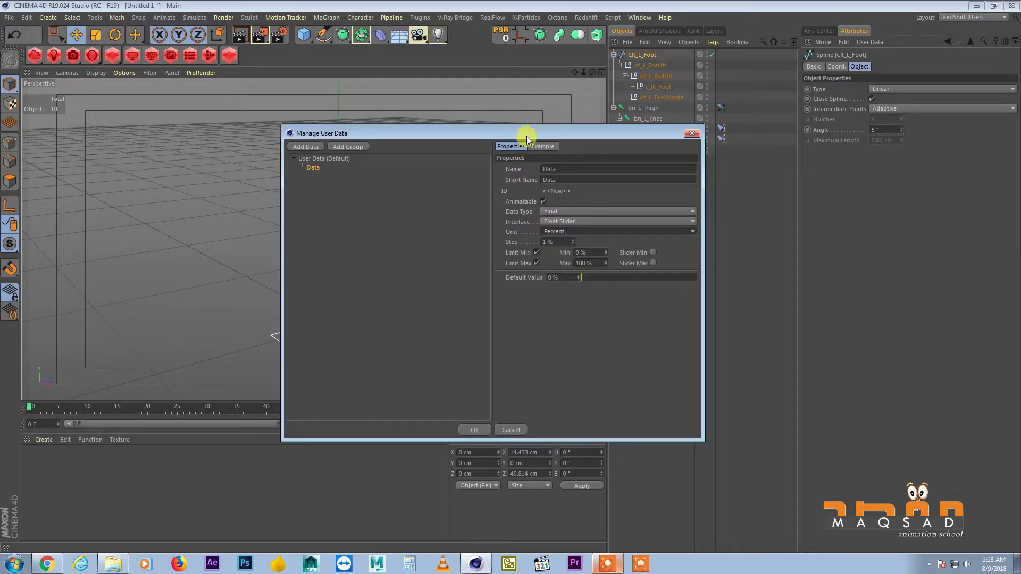
drag(554, 132, 613, 154)
click(627, 245)
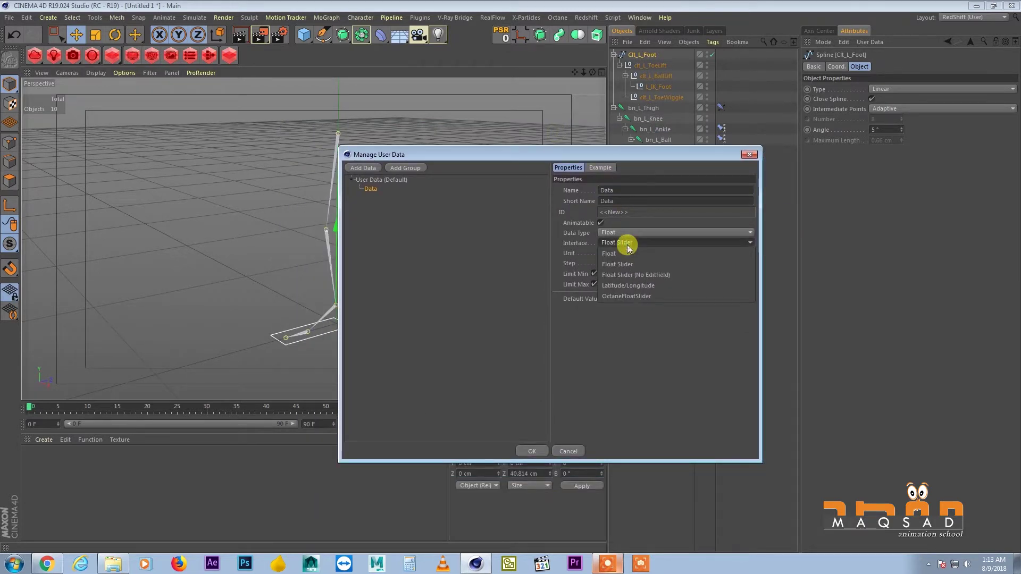
click(621, 261)
click(622, 255)
click(617, 285)
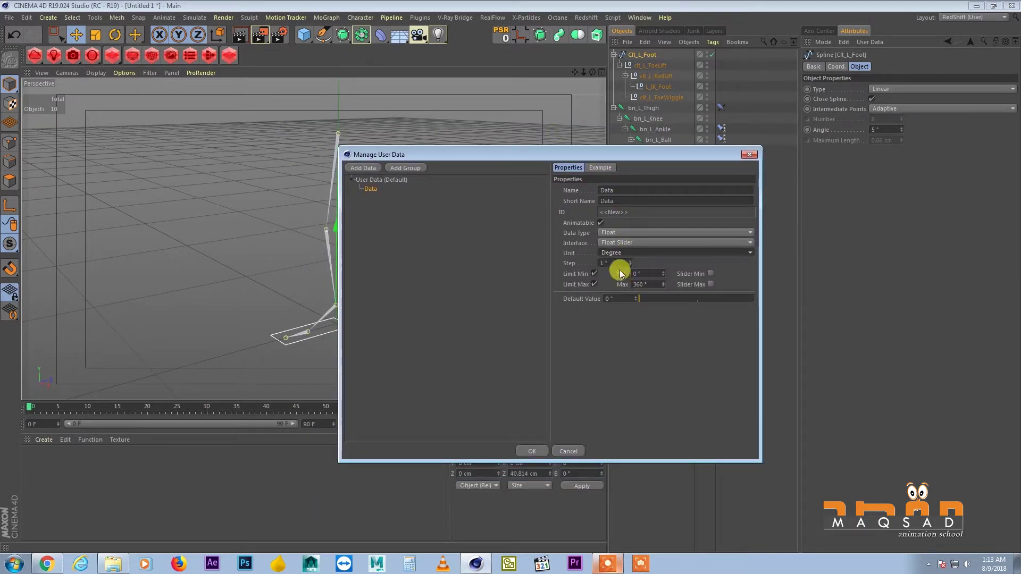
- Name the new user data entry BallLift after moving the user data dialog clear of the leg
double_click(612, 263)
drag(645, 162, 707, 164)
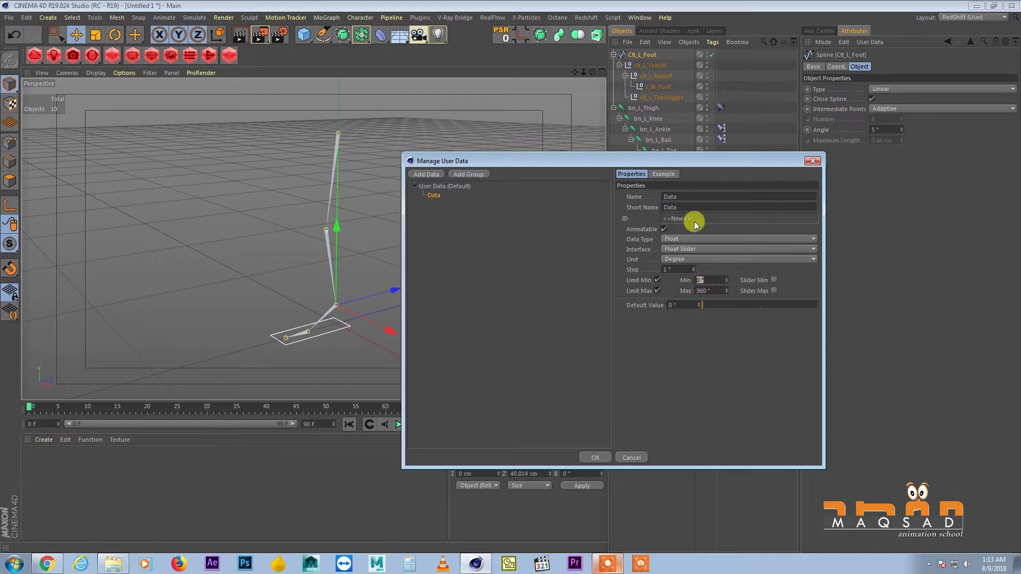
drag(733, 157, 741, 156)
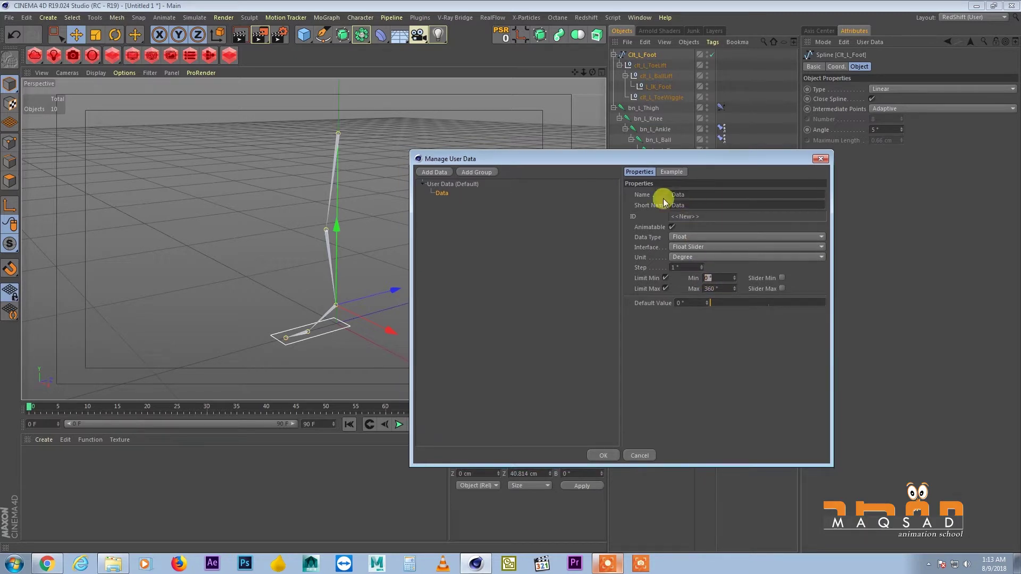
double_click(680, 195)
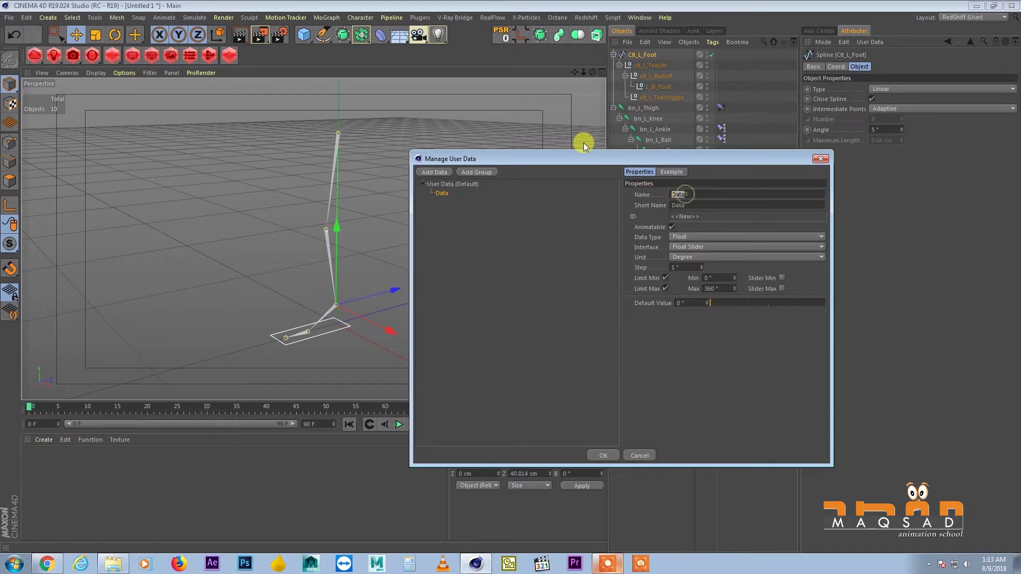
text(BallLift)
- Duplicate the BallLift user data entry and name the copy ToeWiggle
click(440, 174)
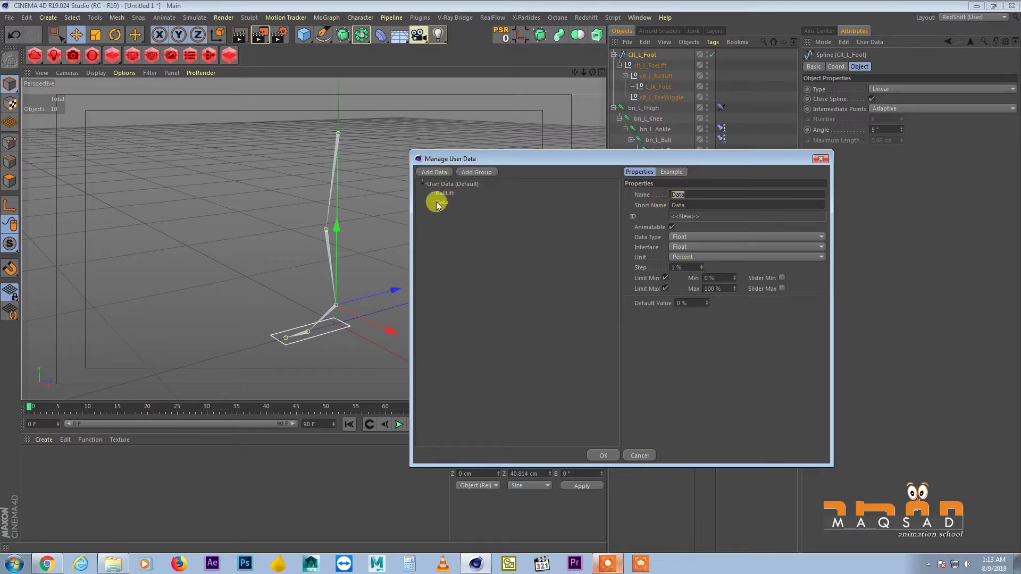
mouse_move(436, 202)
mouse_down()
mouse_move(448, 210)
mouse_move(448, 201)
mouse_up()
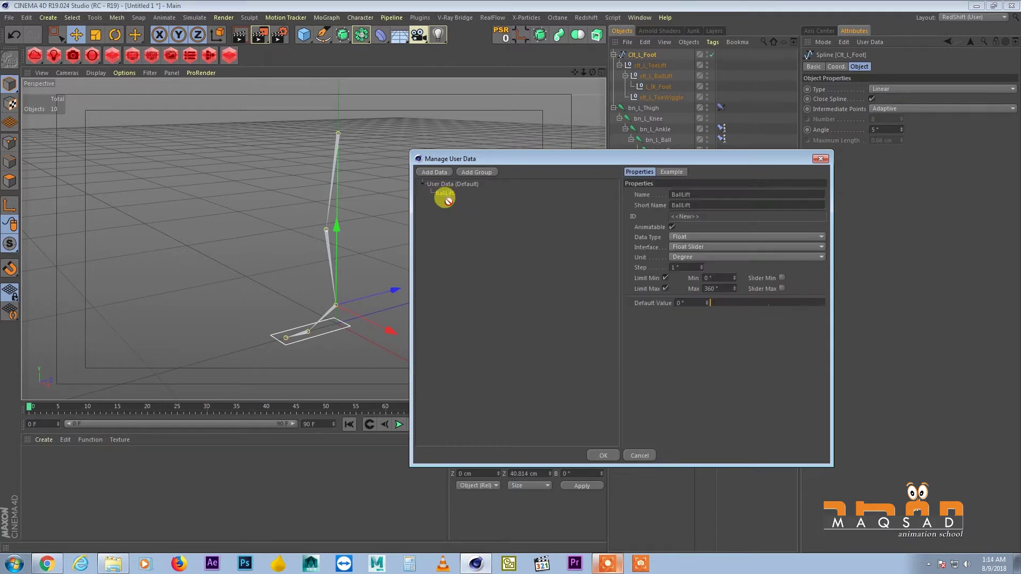
click(740, 192)
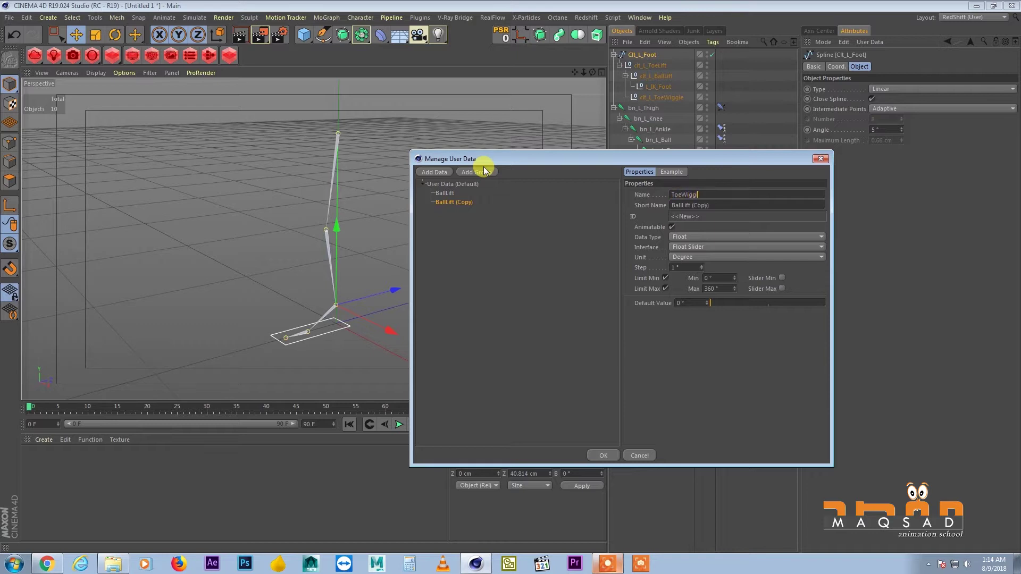
- Duplicate the ToeWiggle entry as ToeLift, accept the user data and show the sliders of Clt_L_Foot
click(447, 222)
click(452, 202)
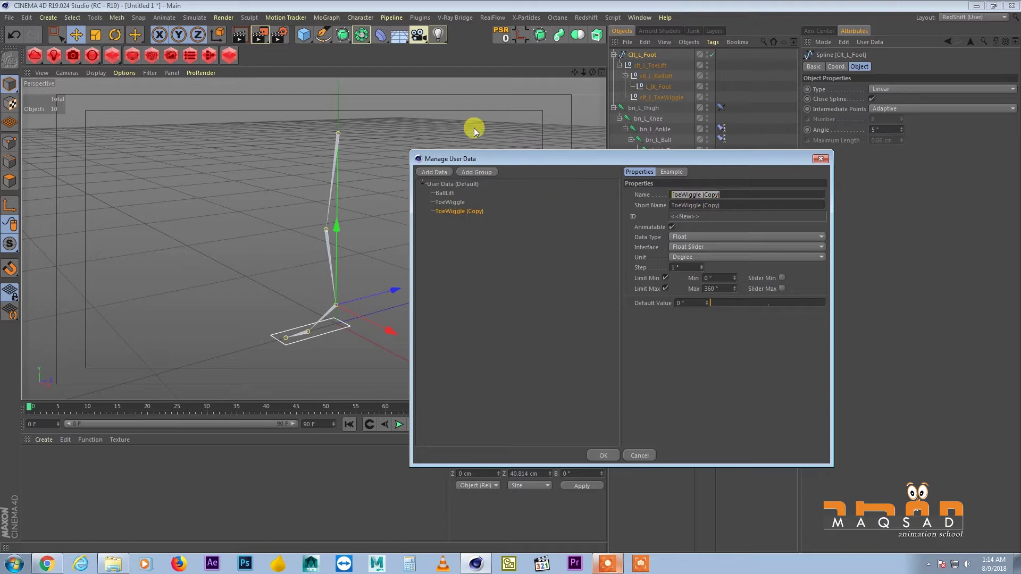
text(ToeLift)
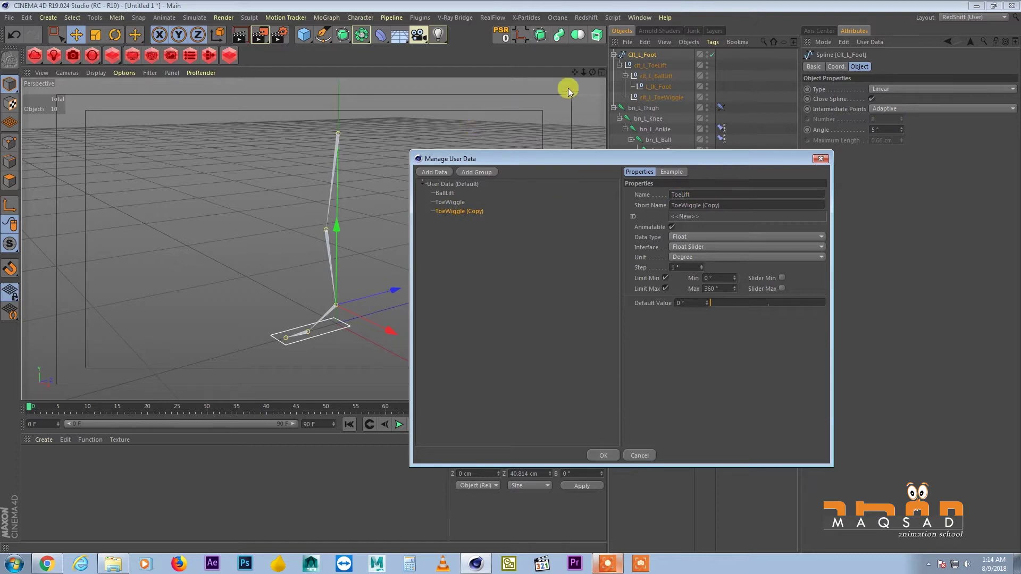
click(603, 455)
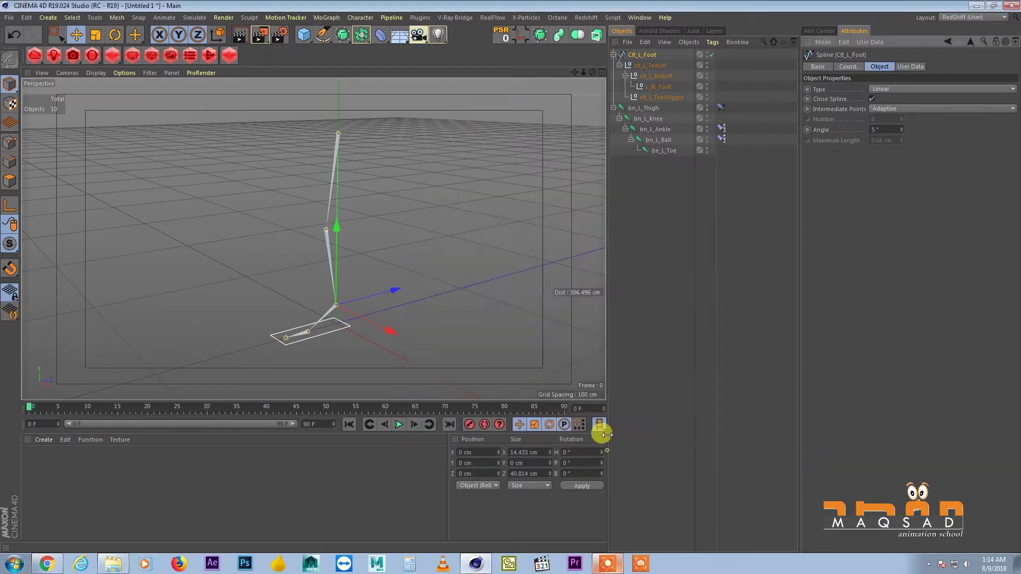
click(908, 68)
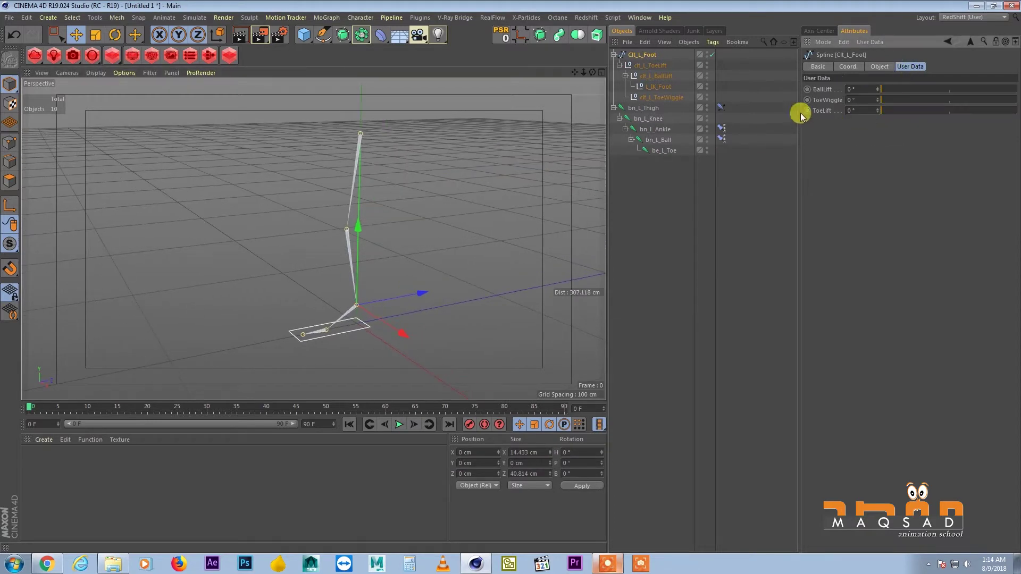
- Add an XPresso tag to the Clt_L_Foot spline and place its editor window clear of the leg and the object list
right_click(643, 48)
mouse_move(667, 49)
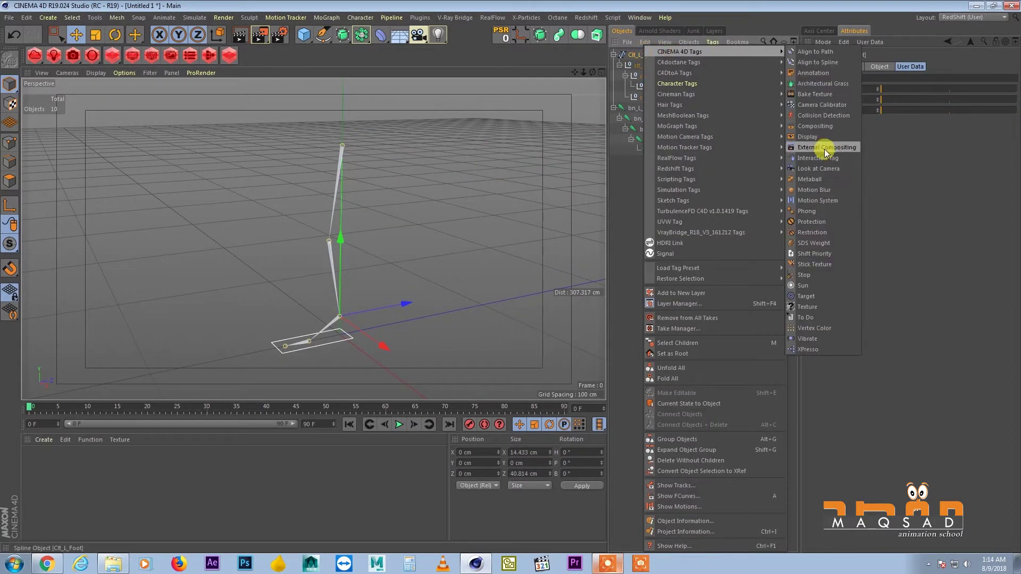
click(848, 349)
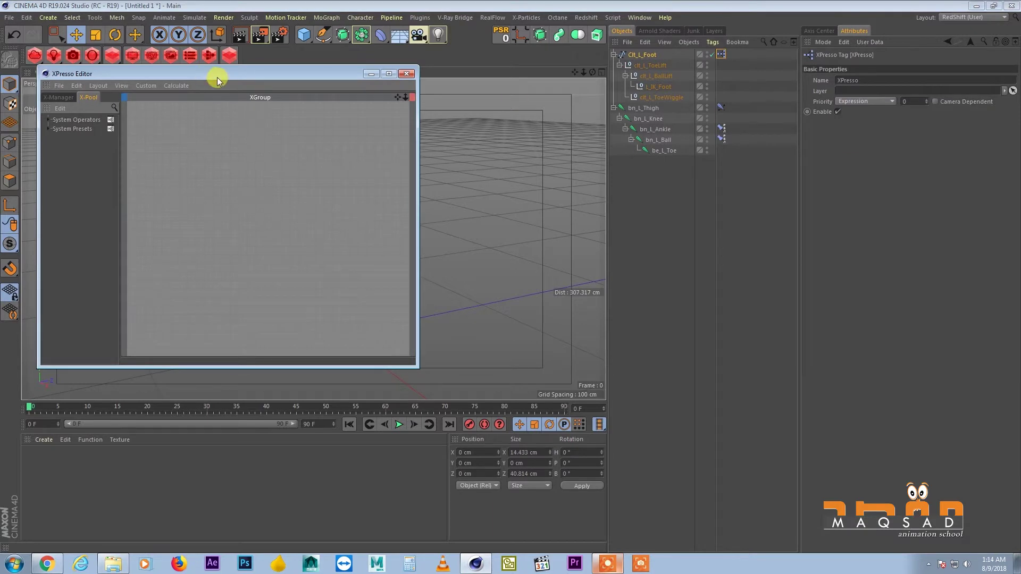
drag(218, 80, 659, 154)
alt+drag(297, 233, 278, 207)
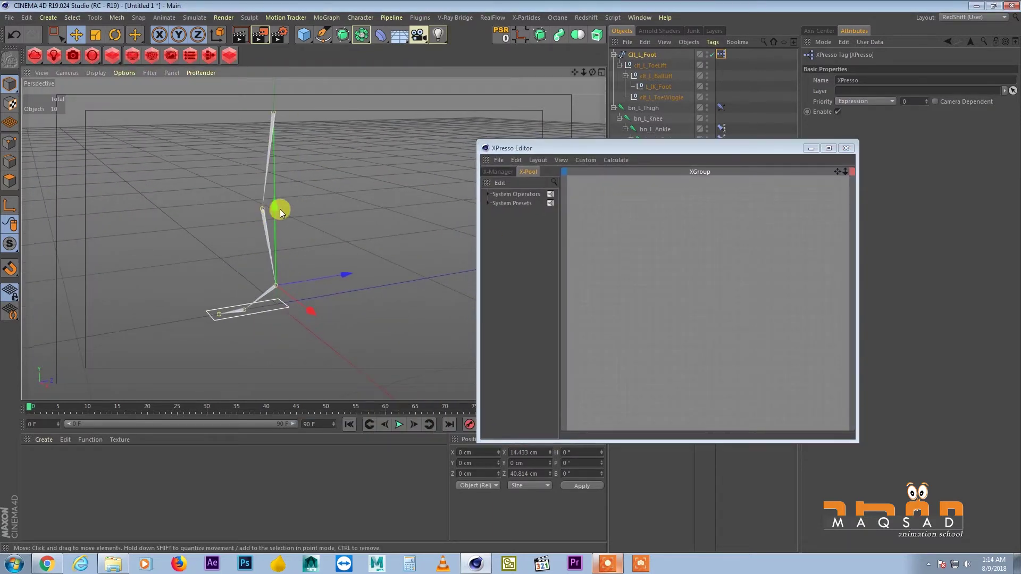
drag(523, 151, 422, 209)
- Add Clt_L_Foot to the XPresso graph as an enlarged node with BallLift, ToeWiggle and ToeLift output ports
drag(639, 54, 639, 54)
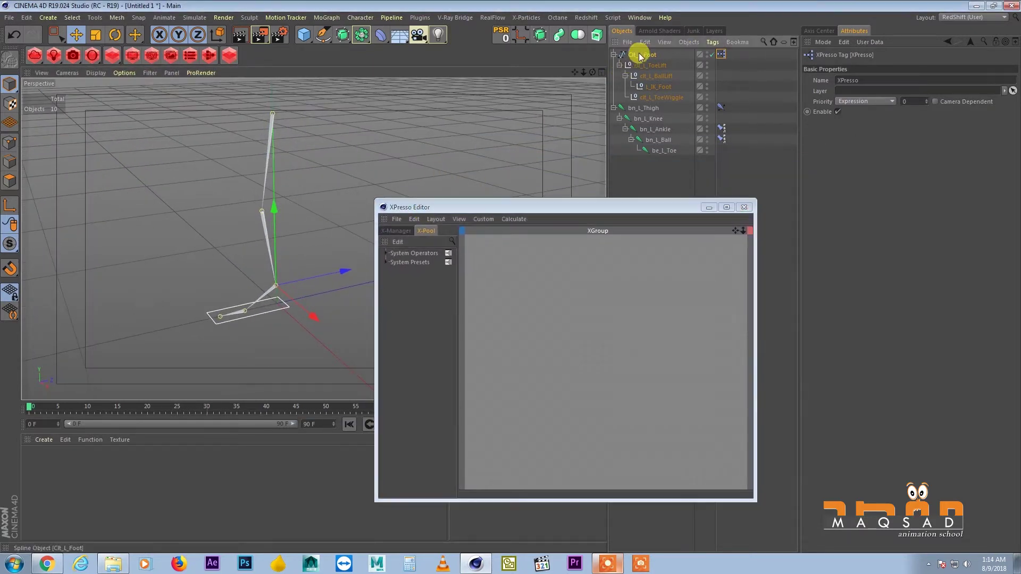
drag(517, 284, 515, 281)
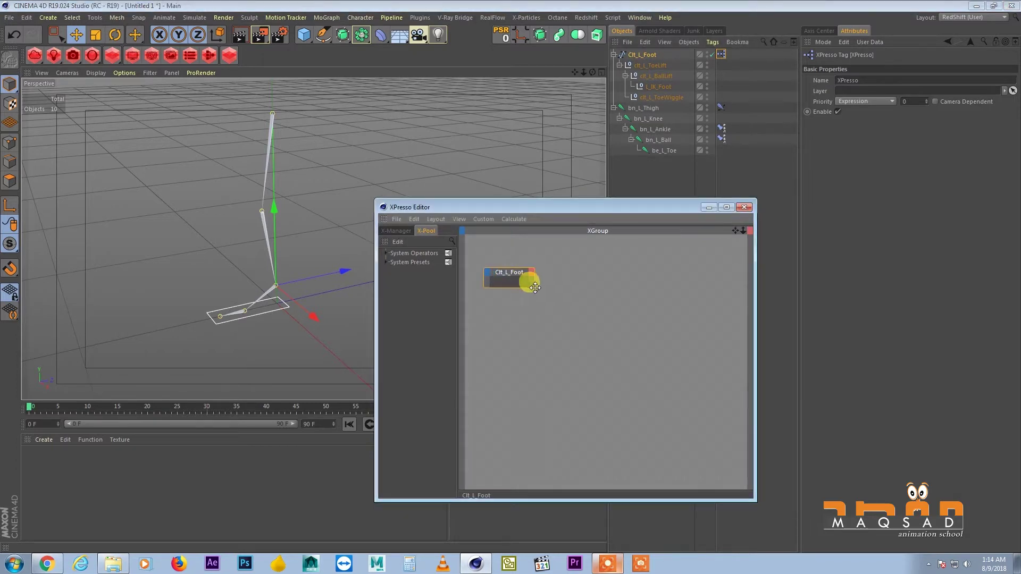
click(642, 55)
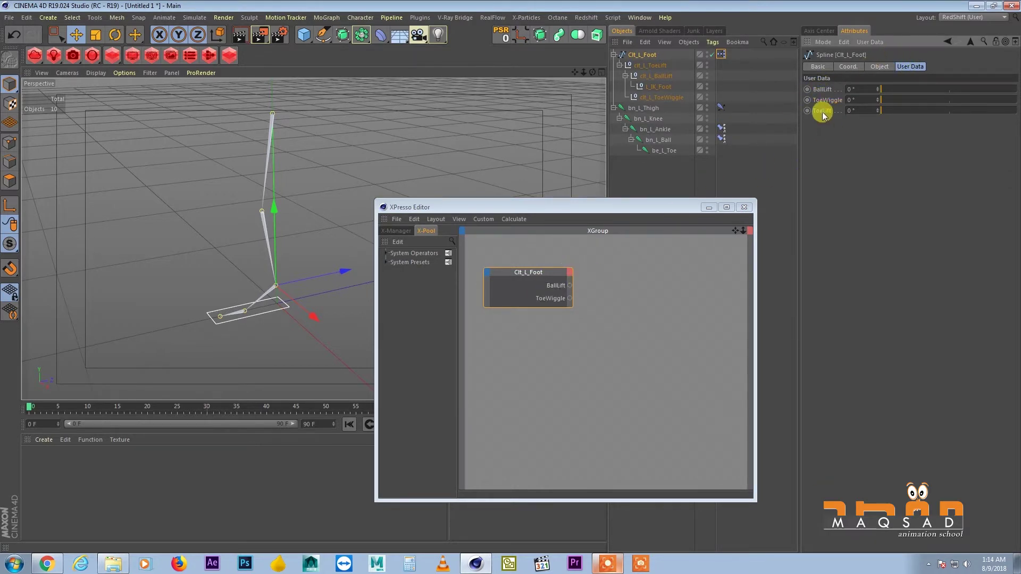
drag(570, 276, 570, 275)
drag(551, 274, 592, 331)
click(567, 309)
- Select the clt_L_BallLift null with the Rotate tool and try out its R.P rotation
alt+middle_drag(267, 279, 275, 240)
drag(275, 245, 274, 234)
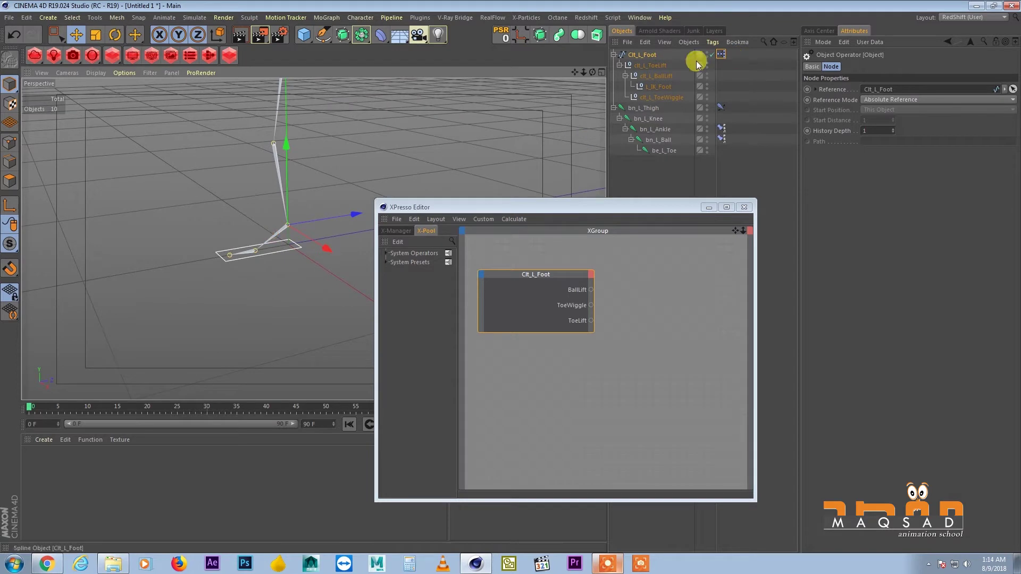
click(652, 75)
key(r)
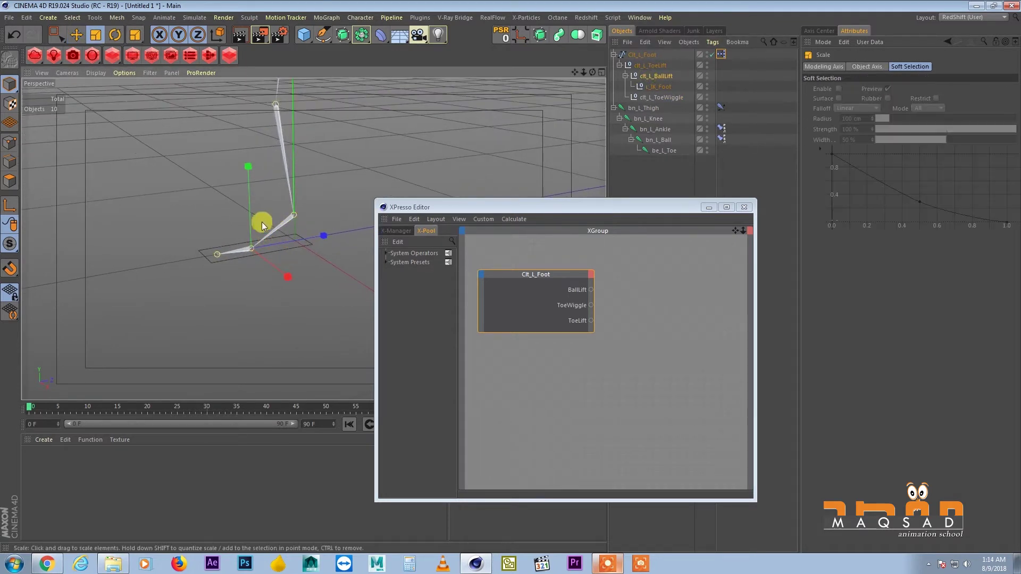
click(661, 75)
click(836, 66)
mouse_move(987, 99)
mouse_down()
mouse_move(971, 63)
mouse_move(977, 96)
mouse_up()
- Add clt_L_BallLift to the XPresso graph as a node and shift the Clt_L_Foot node away from it
drag(661, 76, 685, 271)
drag(571, 276, 534, 269)
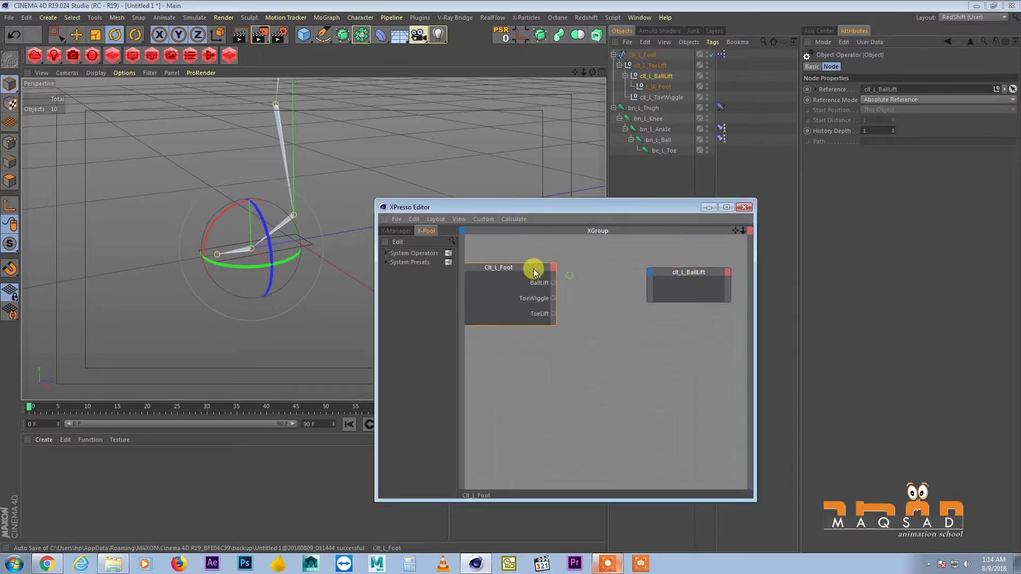
click(674, 270)
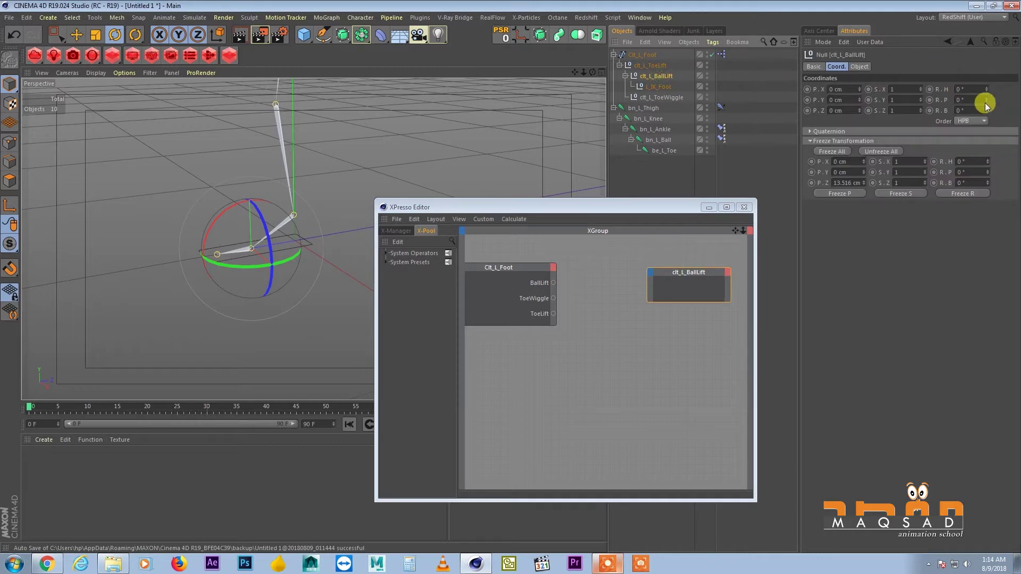
- Try an R.P rotation of 55° on clt_L_BallLift and reset it to 0°
drag(985, 104, 926, 98)
key(ctrl+z)
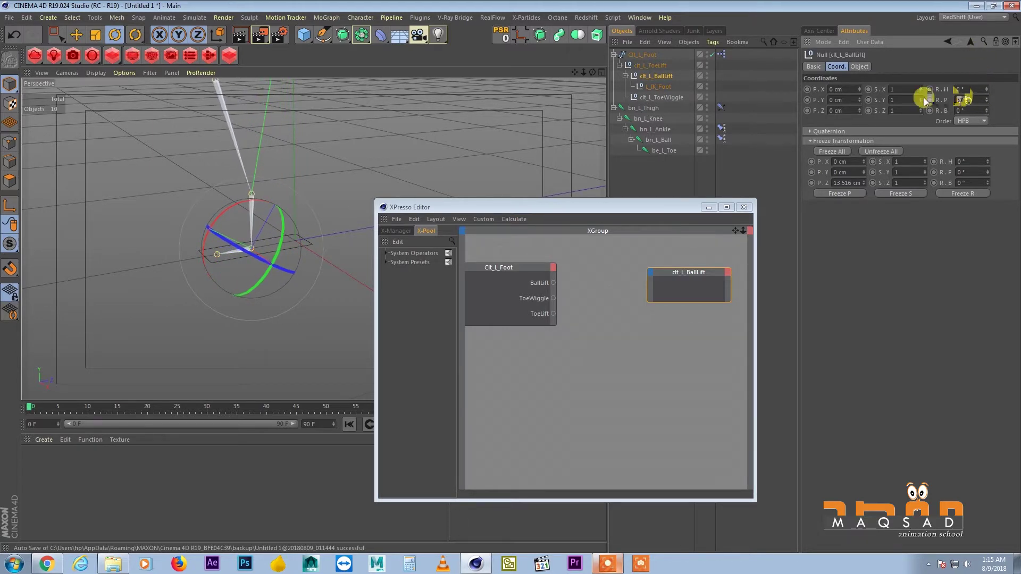
text(55)
key(Return)
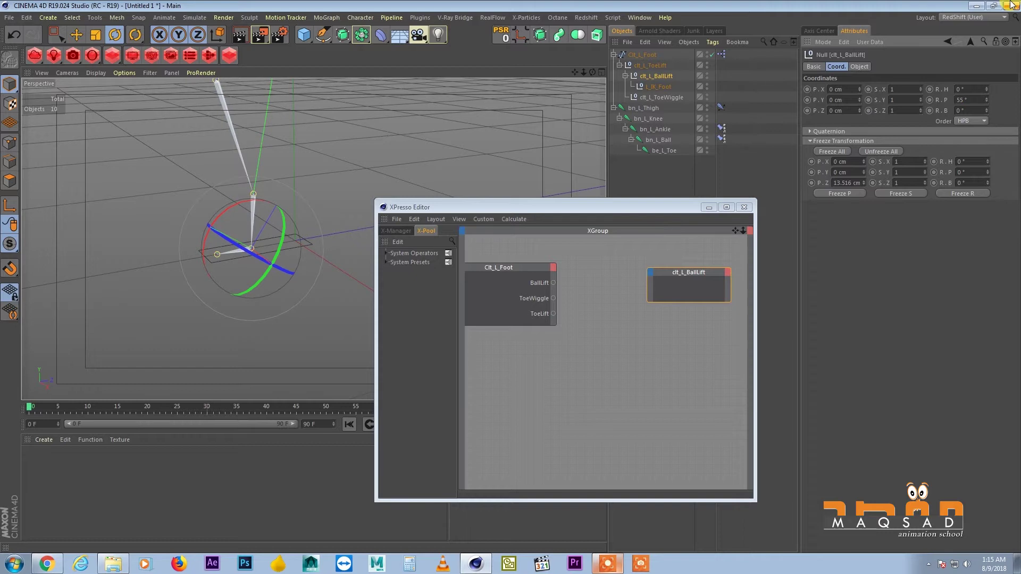
right_click(986, 100)
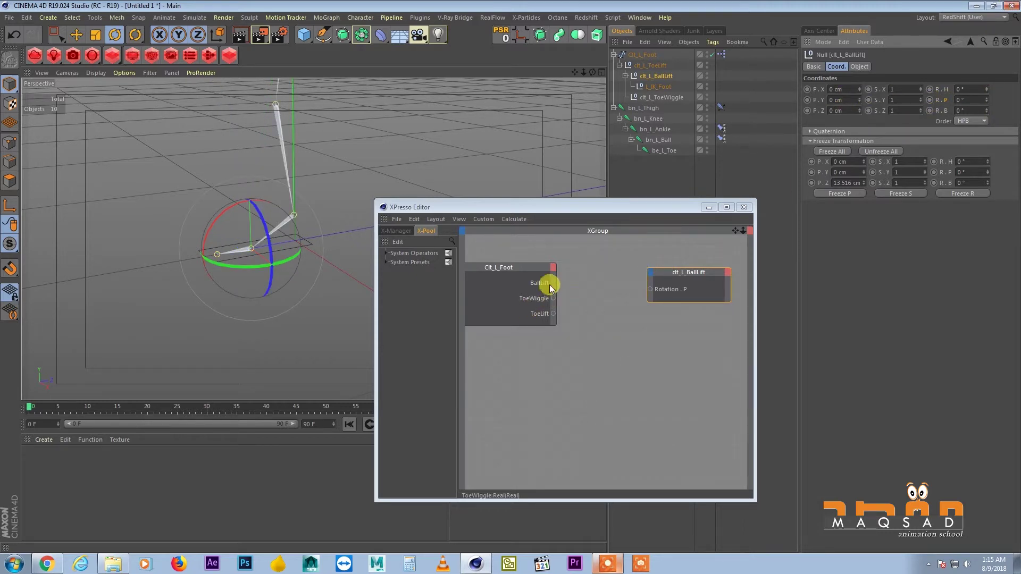
- Connect Clt_L_Foot's BallLift output to the Rotation . P input of clt_L_BallLift and test the BallLift slider
drag(638, 288, 650, 289)
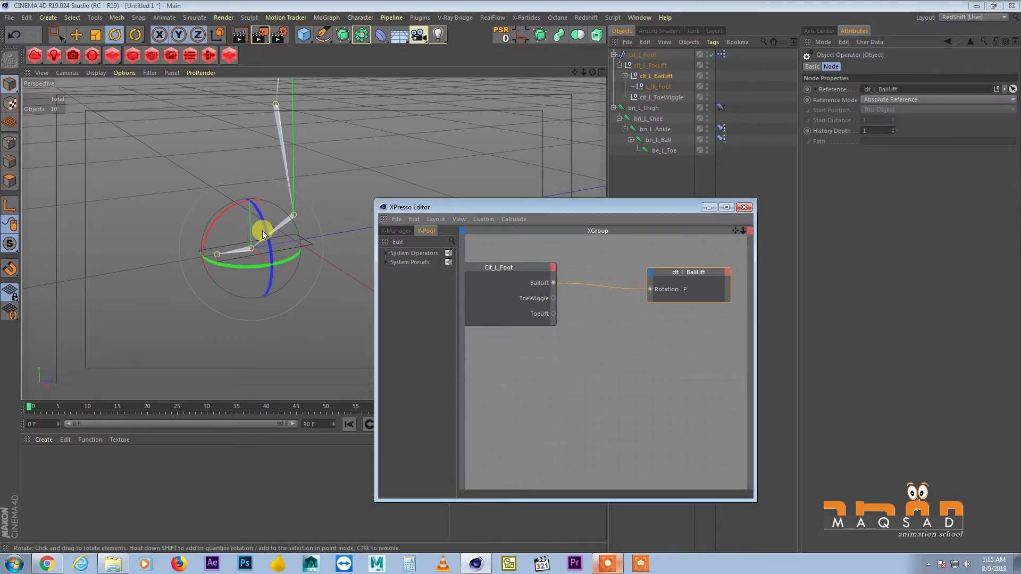
click(649, 55)
click(909, 67)
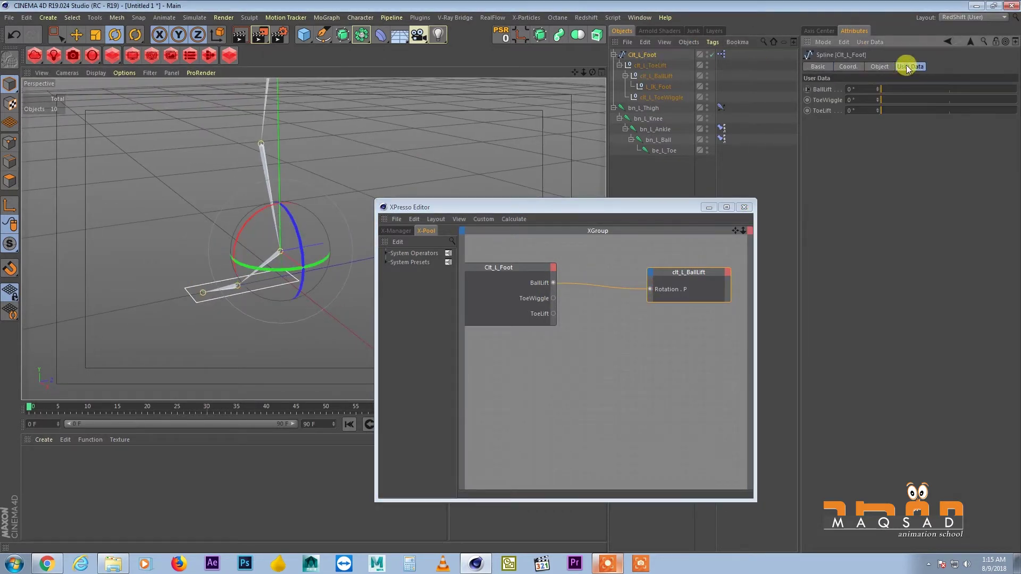
mouse_move(884, 90)
mouse_down()
mouse_move(906, 90)
mouse_move(866, 91)
mouse_up()
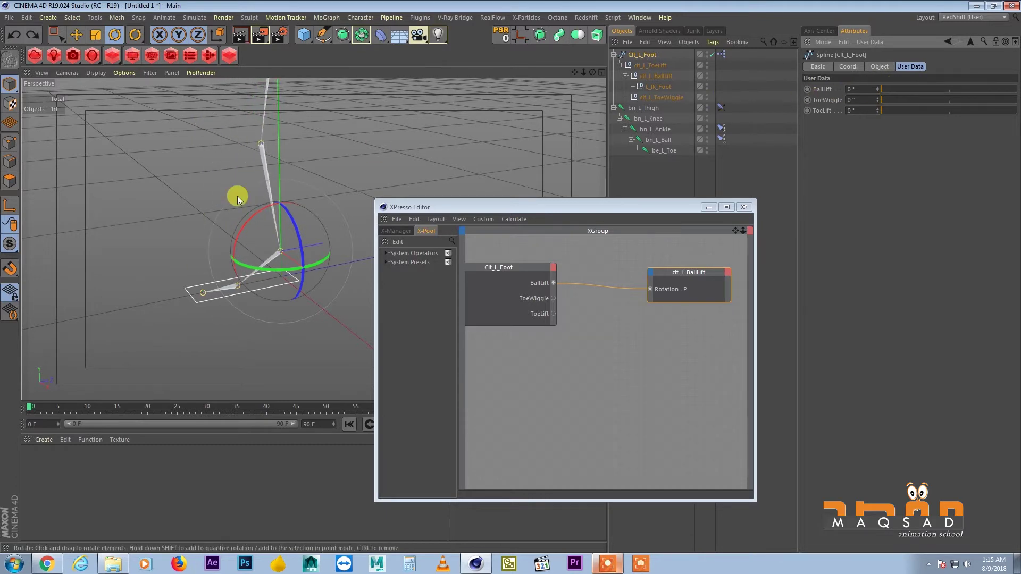
- Try the R.P rotation of the clt_L_ToeLift null and undo the change
alt+drag(237, 196, 279, 210)
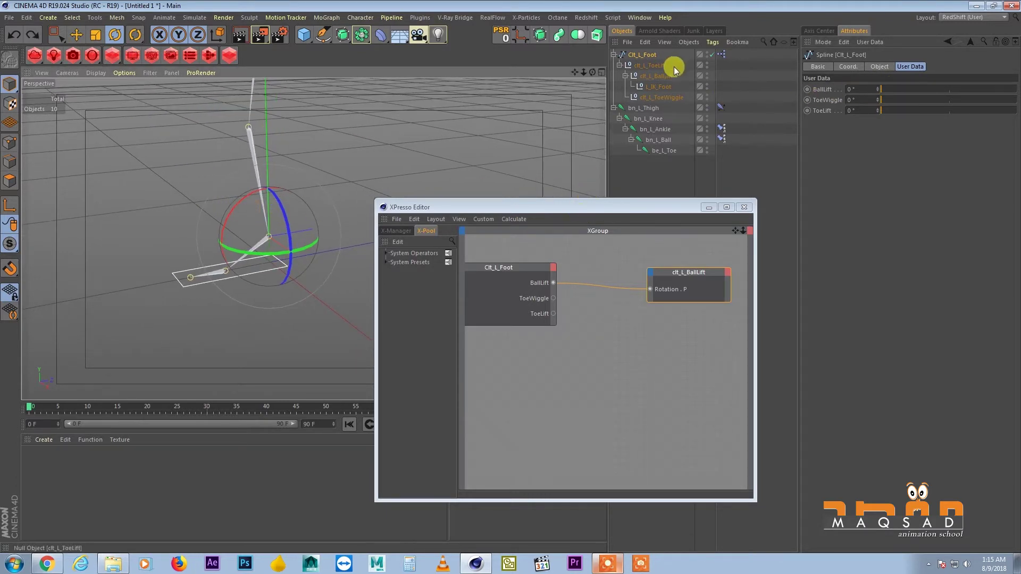
click(651, 66)
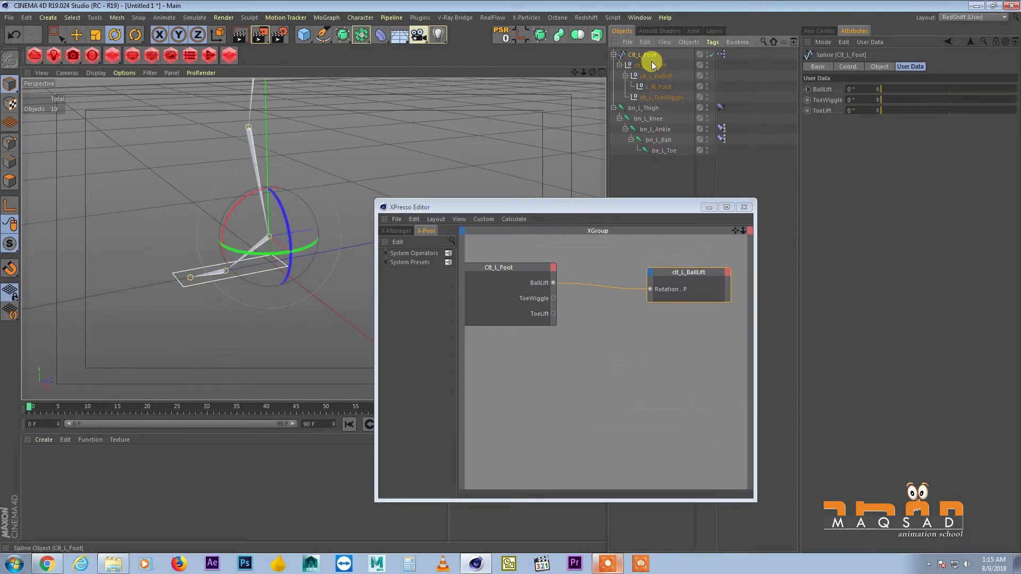
click(836, 67)
mouse_move(987, 100)
mouse_down()
mouse_move(983, 82)
mouse_move(984, 94)
mouse_up()
key(ctrl+z)
- Add clt_L_ToeLift to the XPresso graph as a widened node below a repositioned clt_L_BallLift node
drag(650, 66, 656, 314)
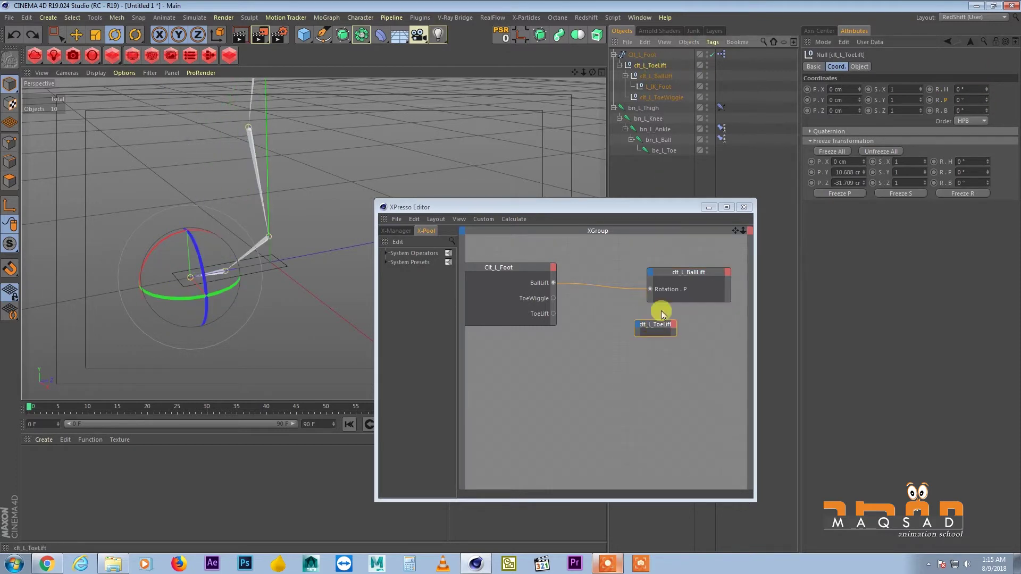
drag(675, 271, 654, 250)
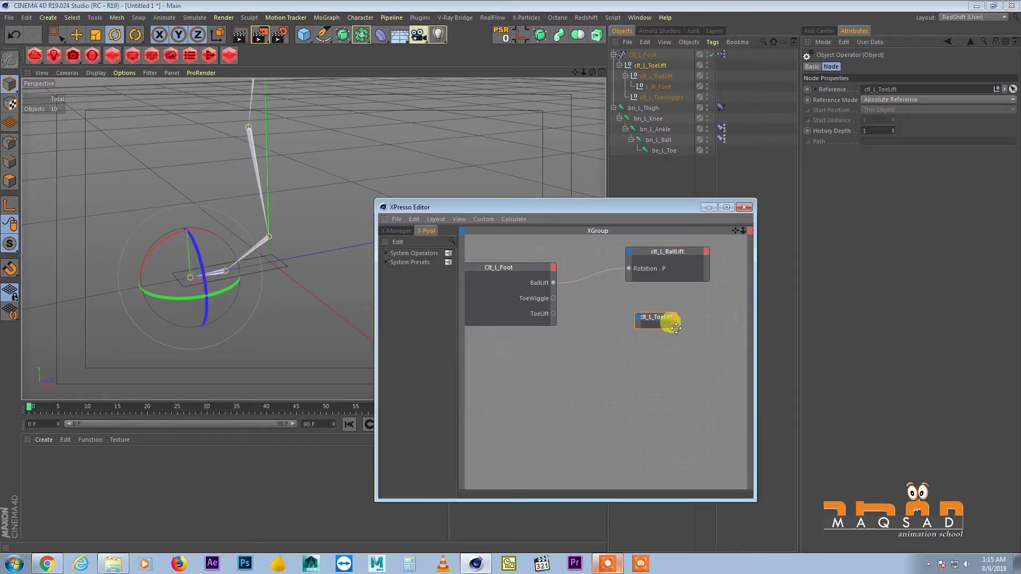
drag(675, 329, 704, 335)
- Give the clt_L_ToeLift node a Rotation . P input and connect Clt_L_Foot's ToeLift output to it
click(651, 65)
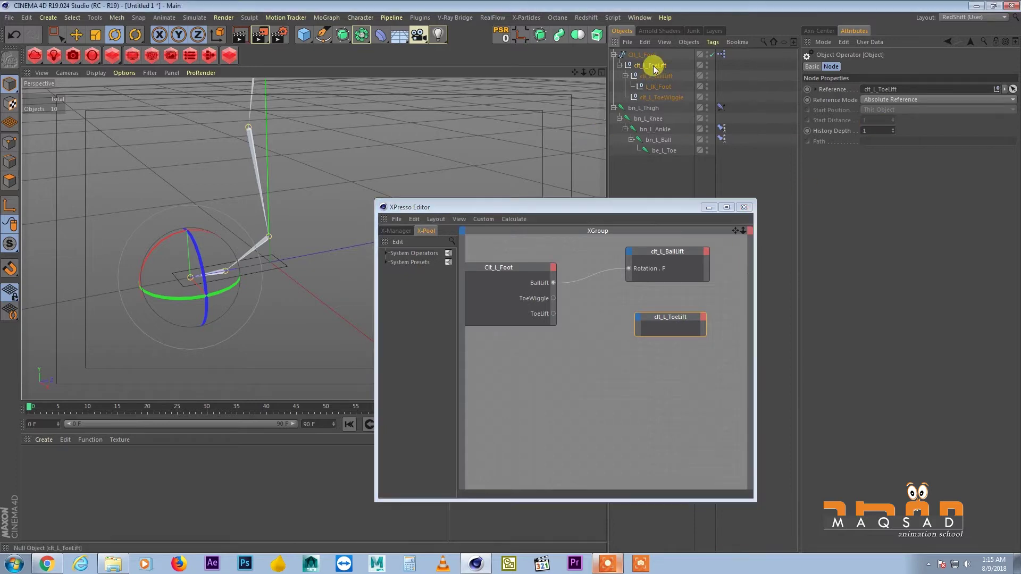
drag(945, 104, 680, 282)
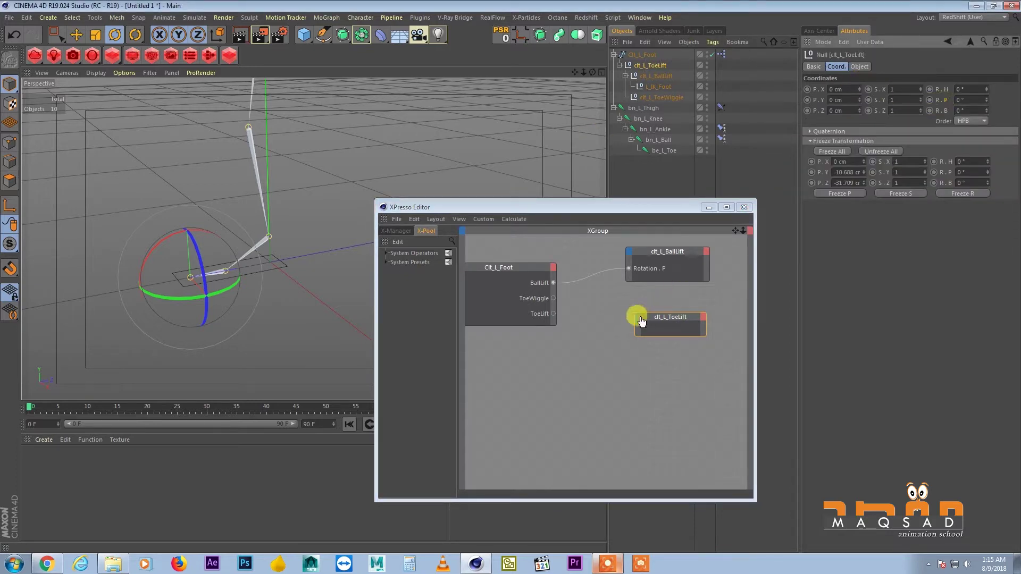
click(553, 298)
click(553, 314)
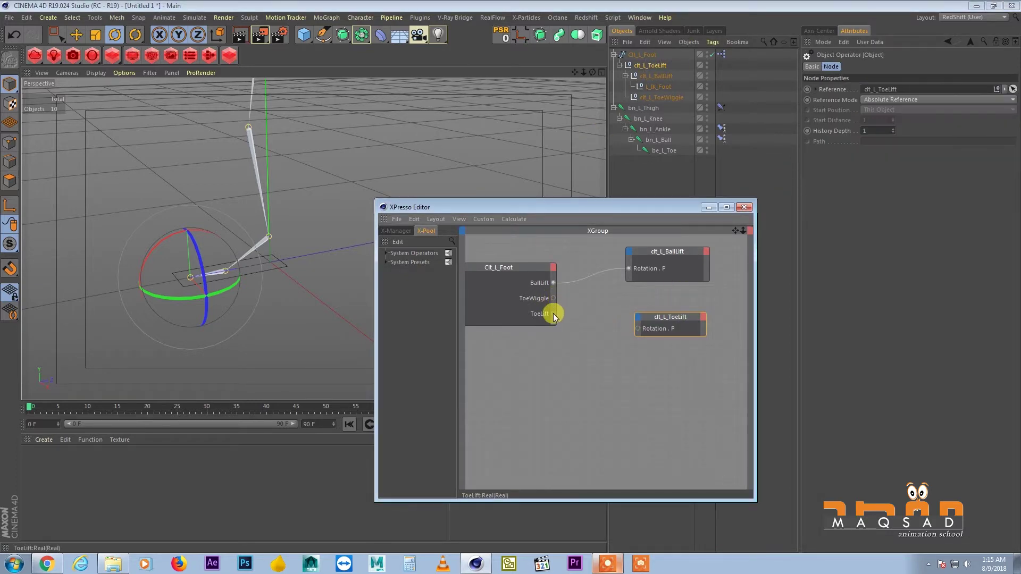
drag(622, 333, 638, 328)
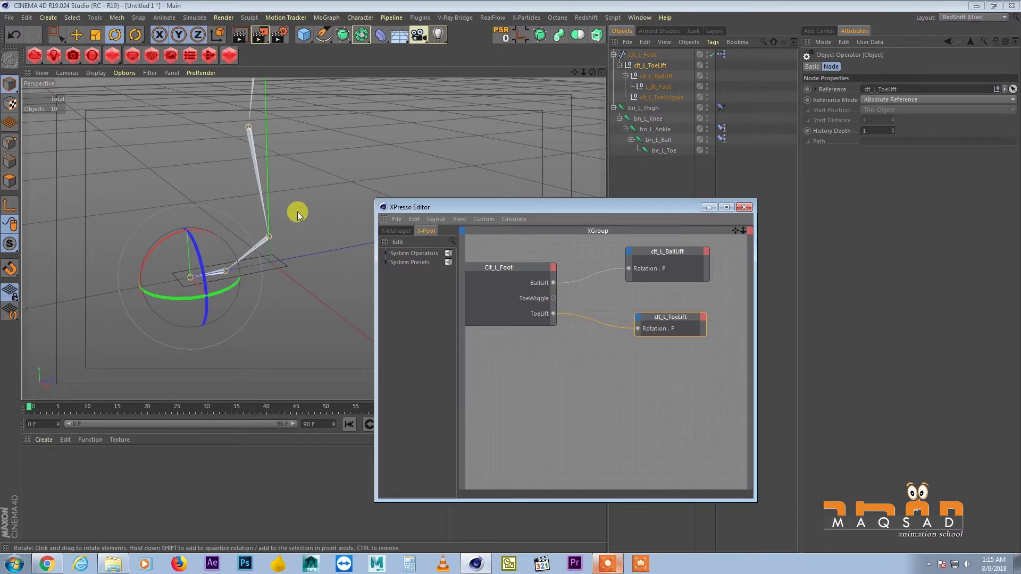
- Add clt_L_ToeWiggle to the XPresso graph with a Rotation . P input and connect Clt_L_Foot's ToeWiggle output to it
click(627, 75)
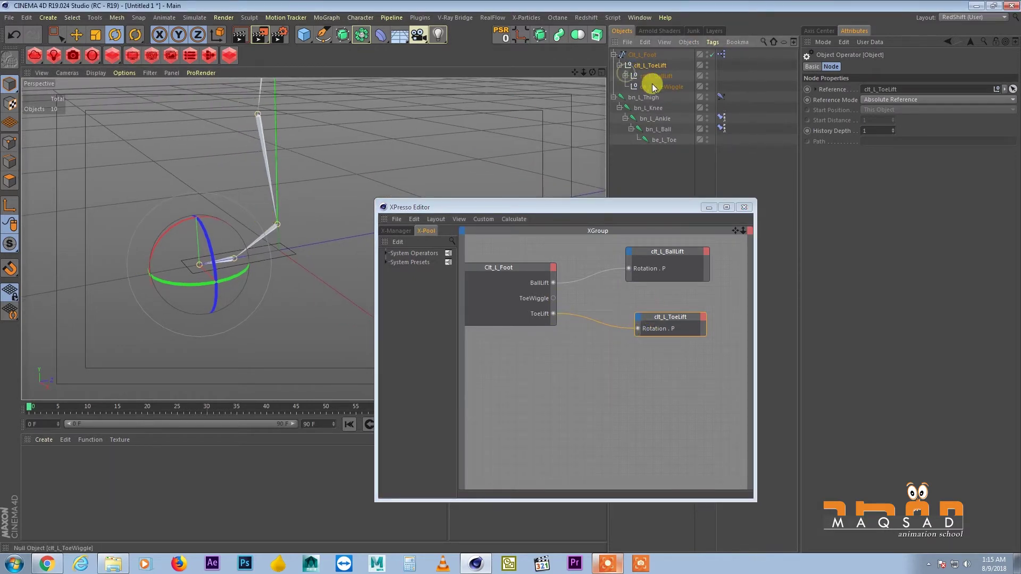
click(665, 89)
drag(627, 344, 646, 366)
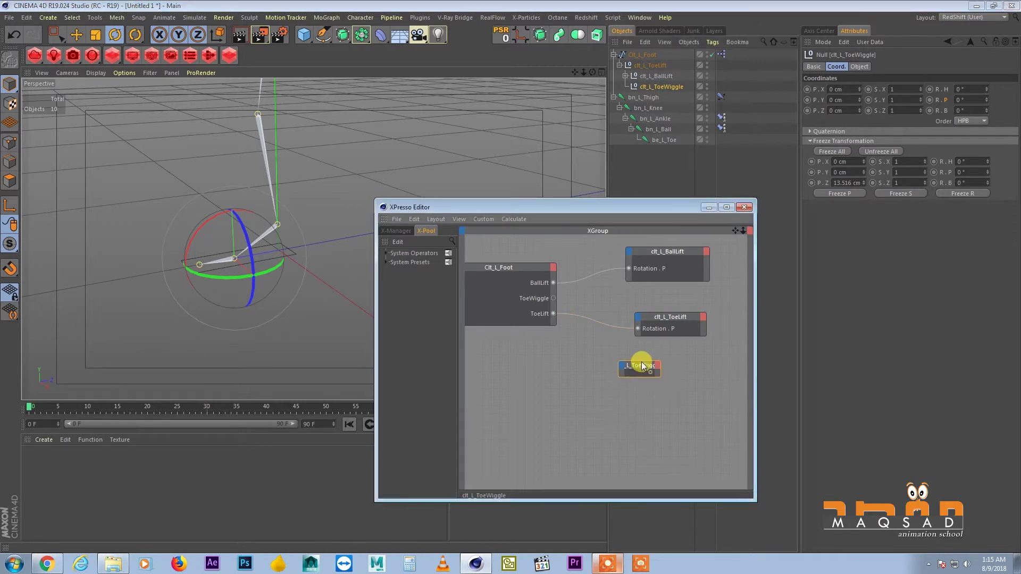
click(650, 87)
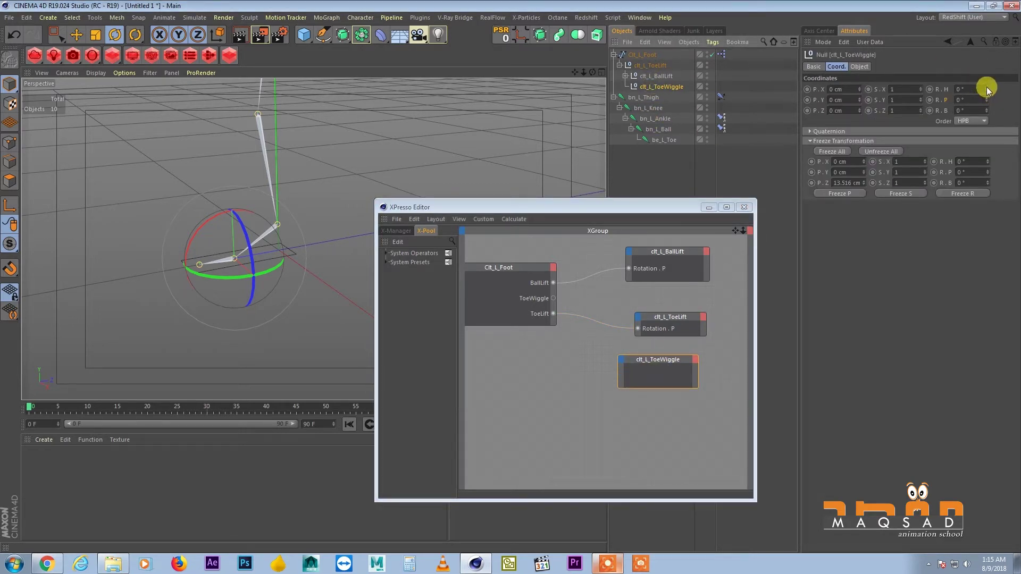
mouse_move(987, 94)
mouse_down()
mouse_move(985, 81)
mouse_move(988, 126)
mouse_move(980, 75)
mouse_move(978, 92)
mouse_up()
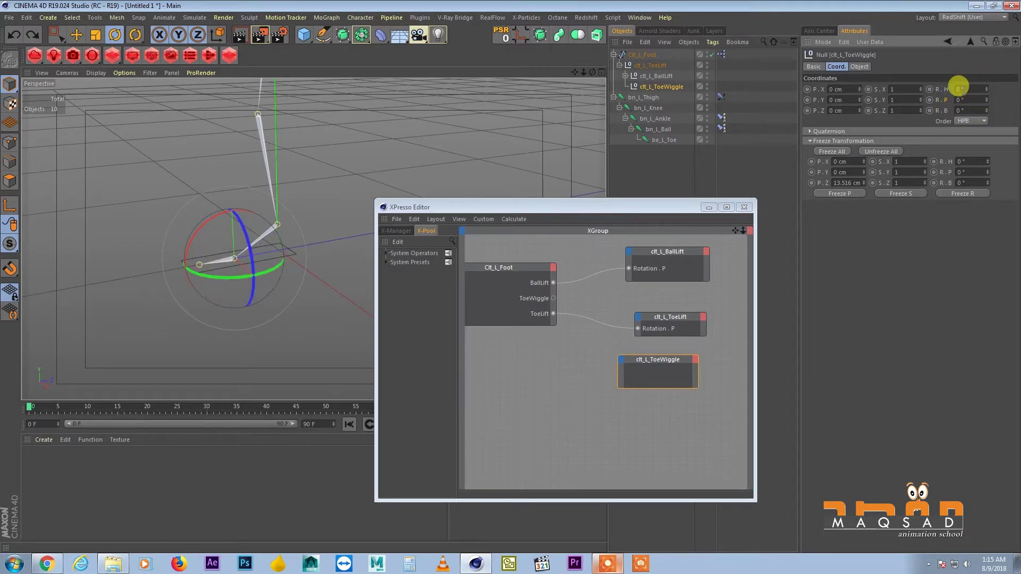
drag(620, 359, 620, 360)
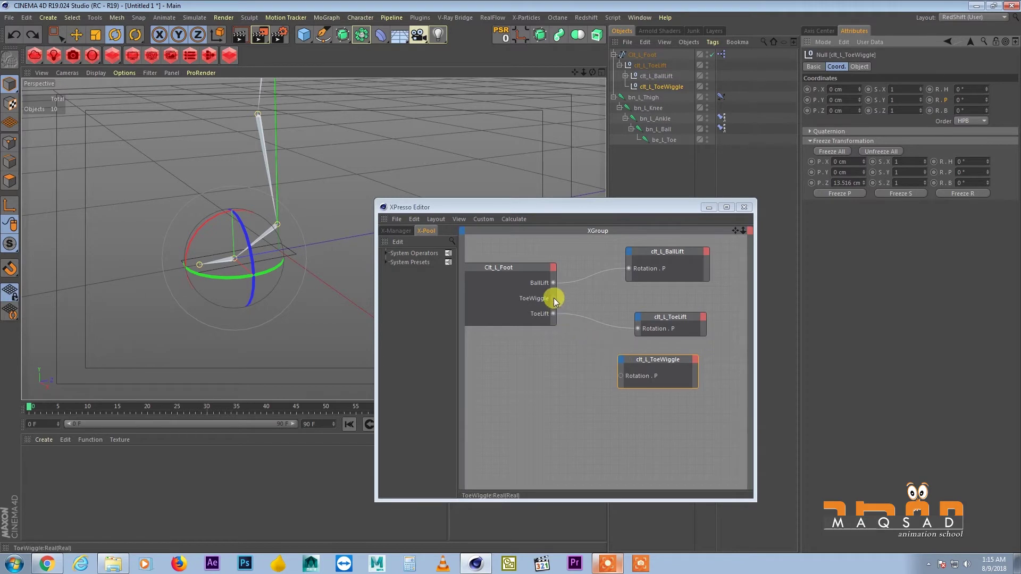
drag(553, 297, 621, 376)
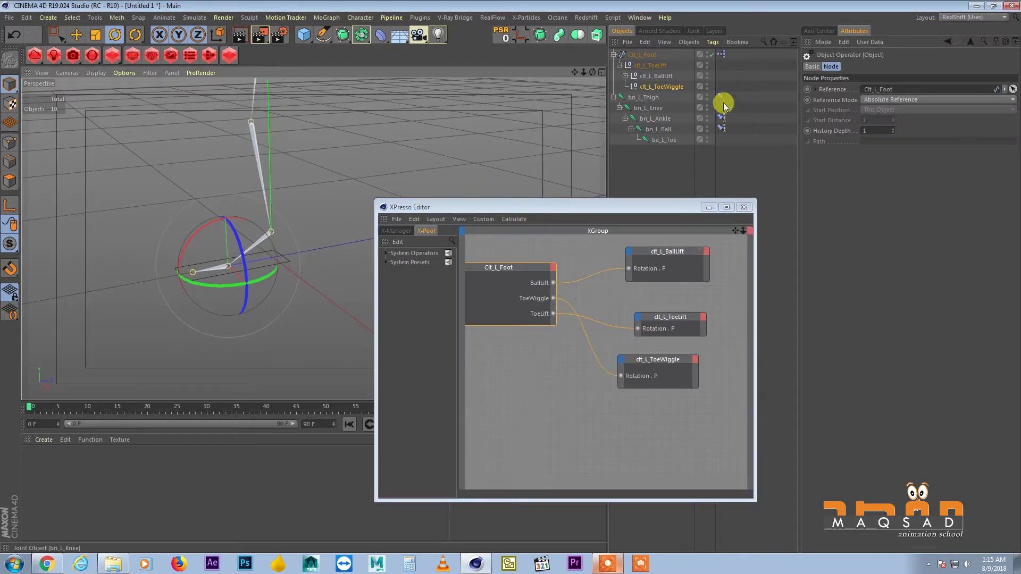
- Test Clt_L_Foot's user data sliders and shift the clt_L_ToeWiggle node into line below the clt_L_ToeLift node
click(652, 56)
click(907, 67)
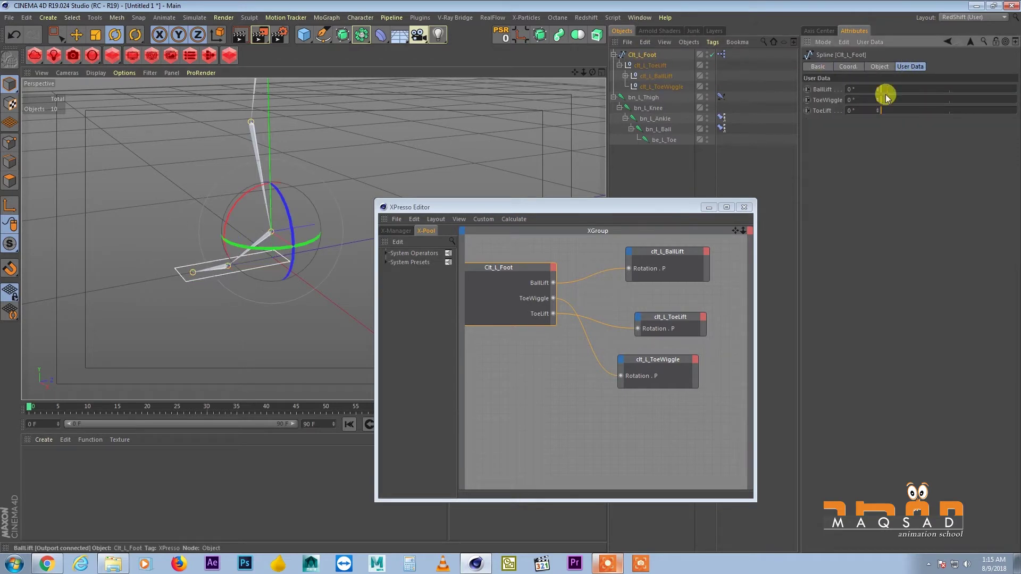
drag(879, 91, 935, 117)
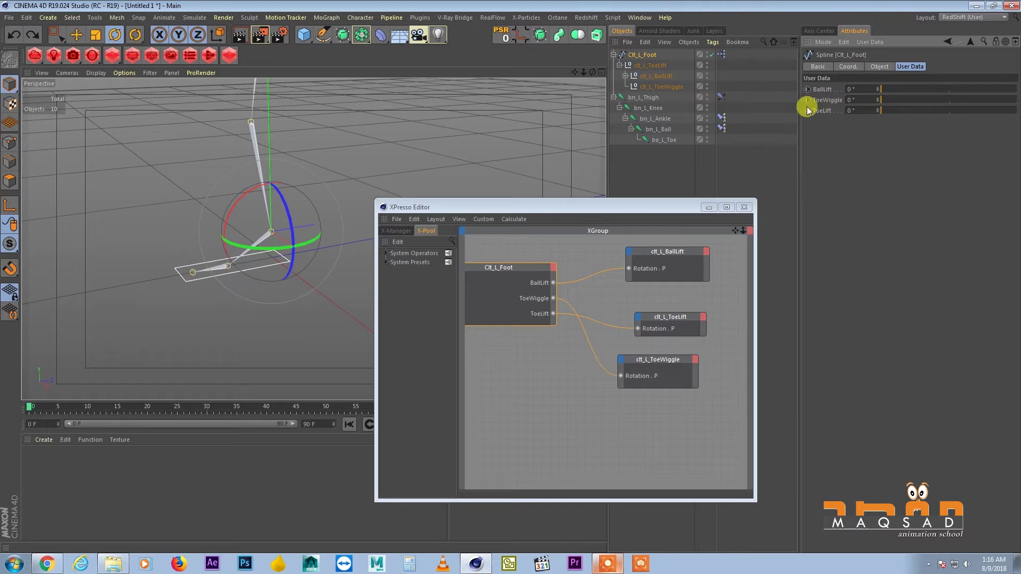
drag(646, 357, 654, 360)
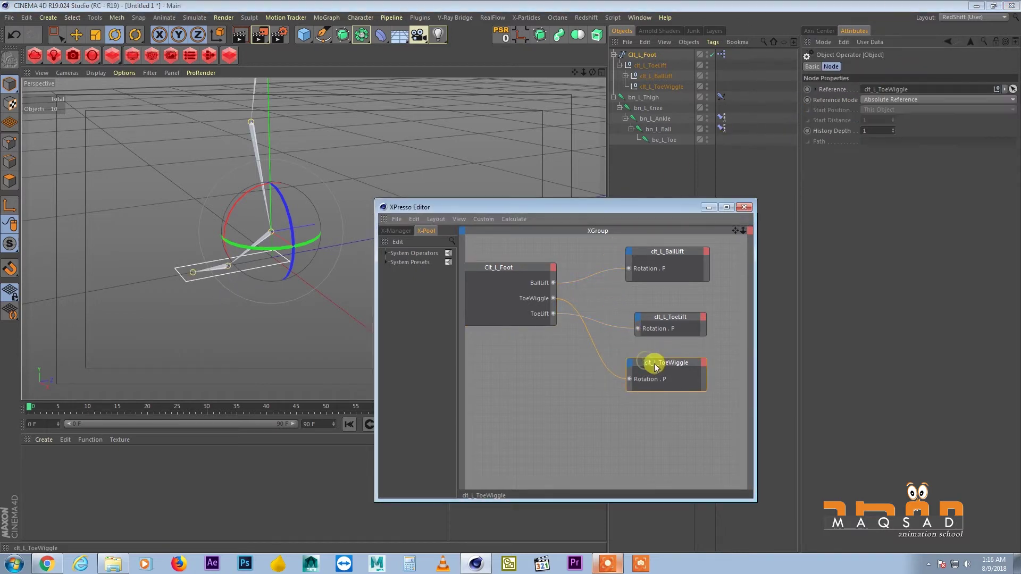
- Set the limits of Clt_L_Foot's ToeWiggle user data to a minimum of -90° and a maximum of 90°
click(657, 55)
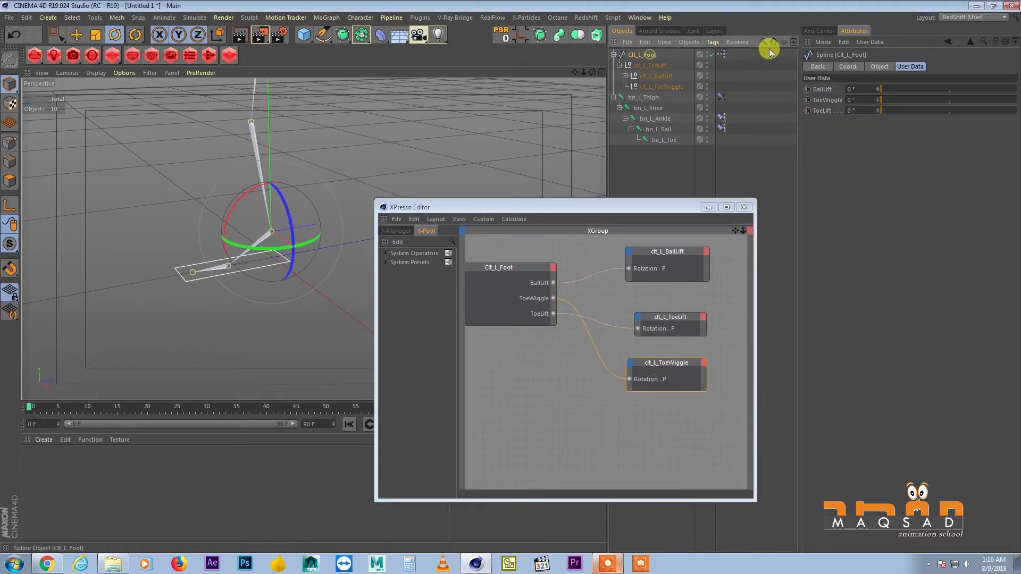
click(875, 43)
click(881, 66)
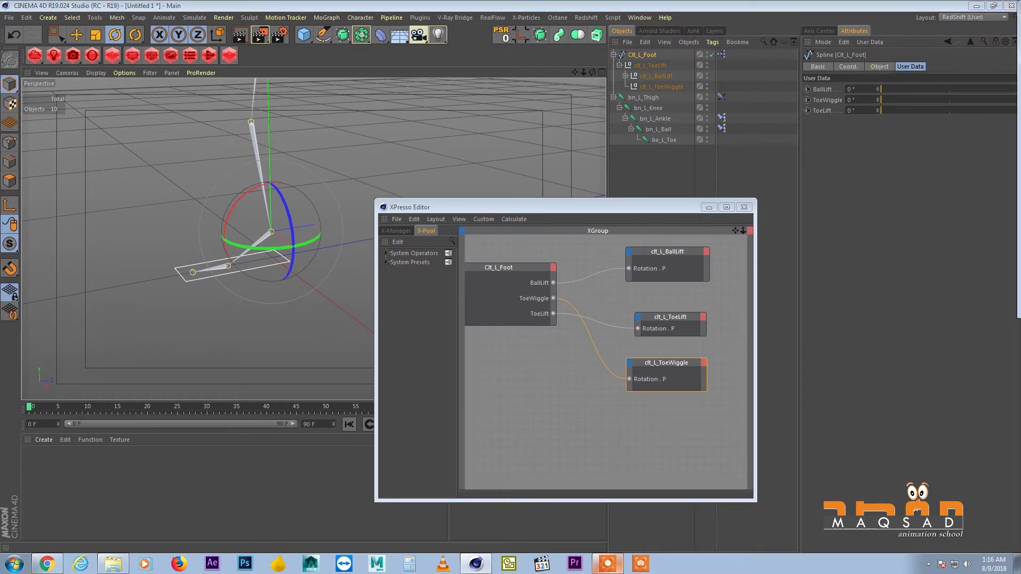
click(802, 124)
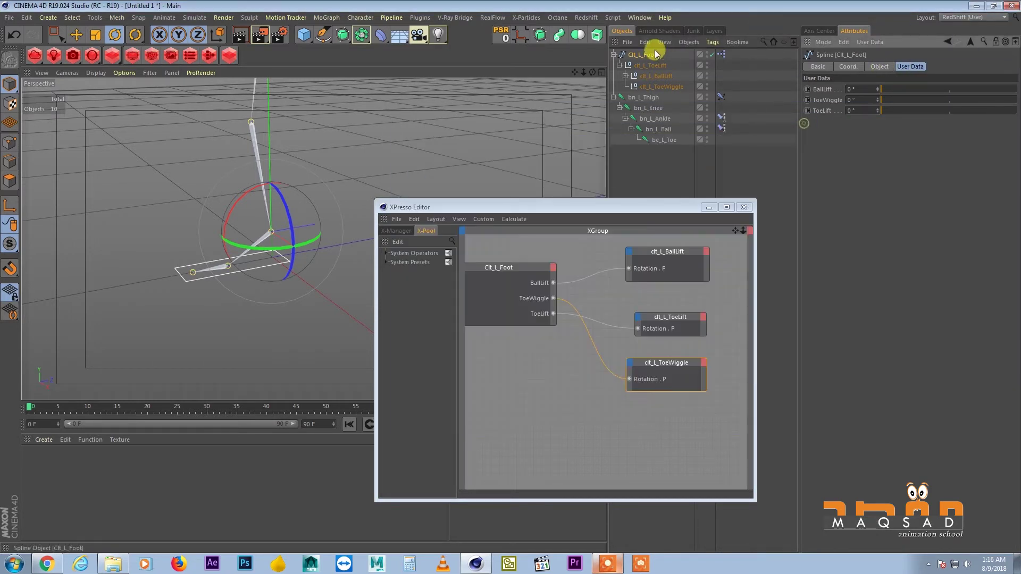
drag(886, 110, 905, 100)
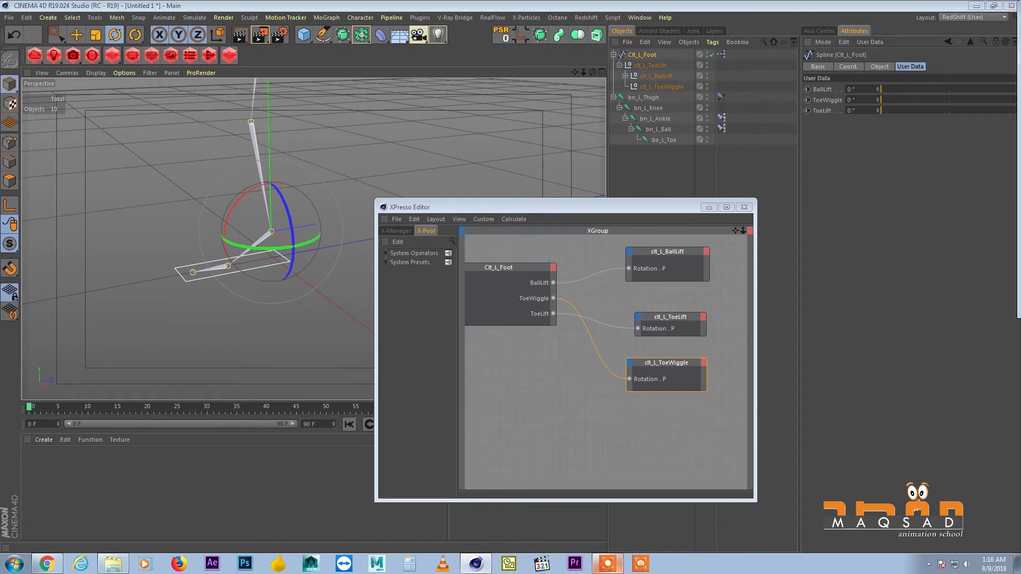
drag(1020, 9, 570, 140)
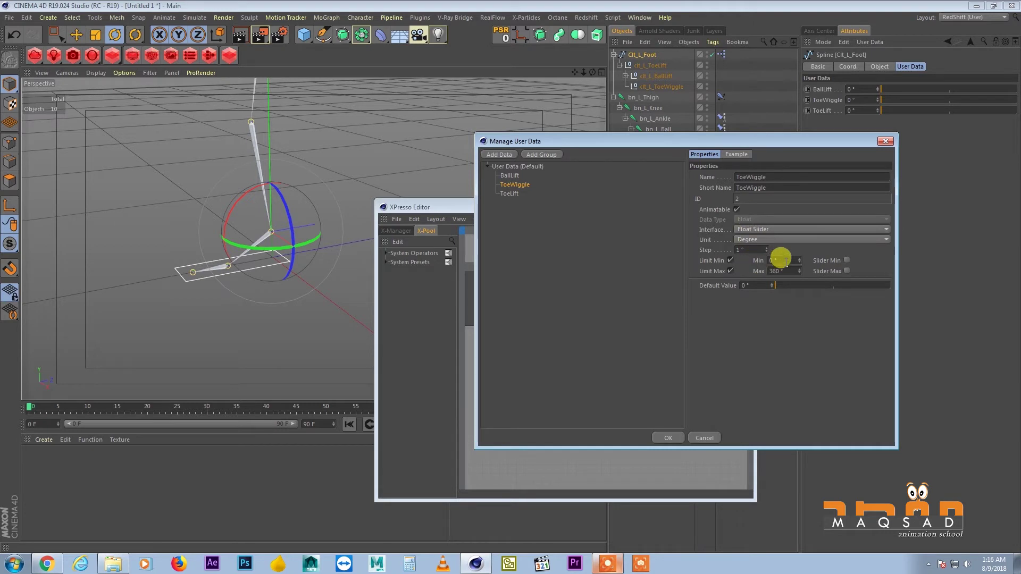
click(786, 261)
key(Tab)
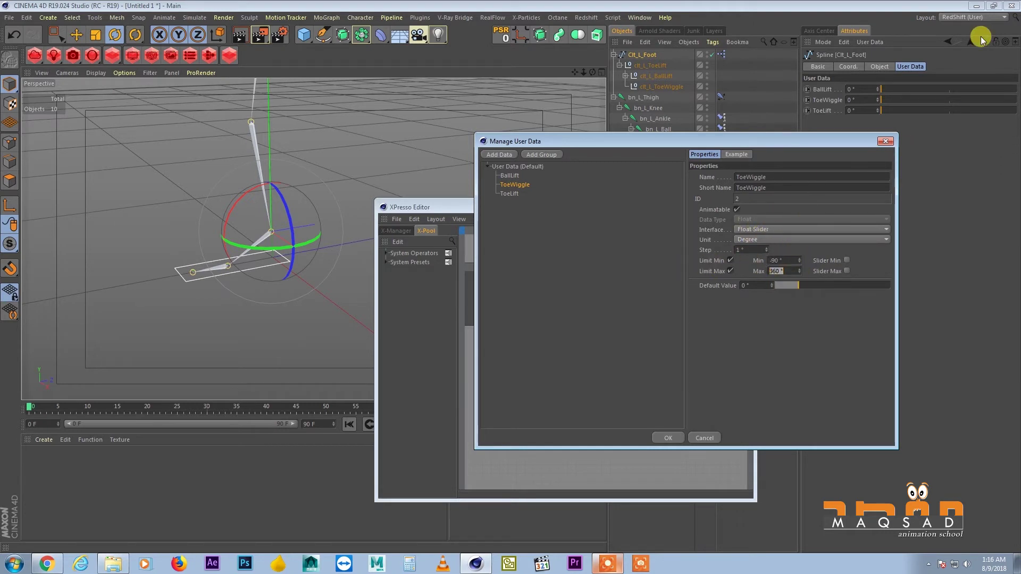
text(90)
click(668, 438)
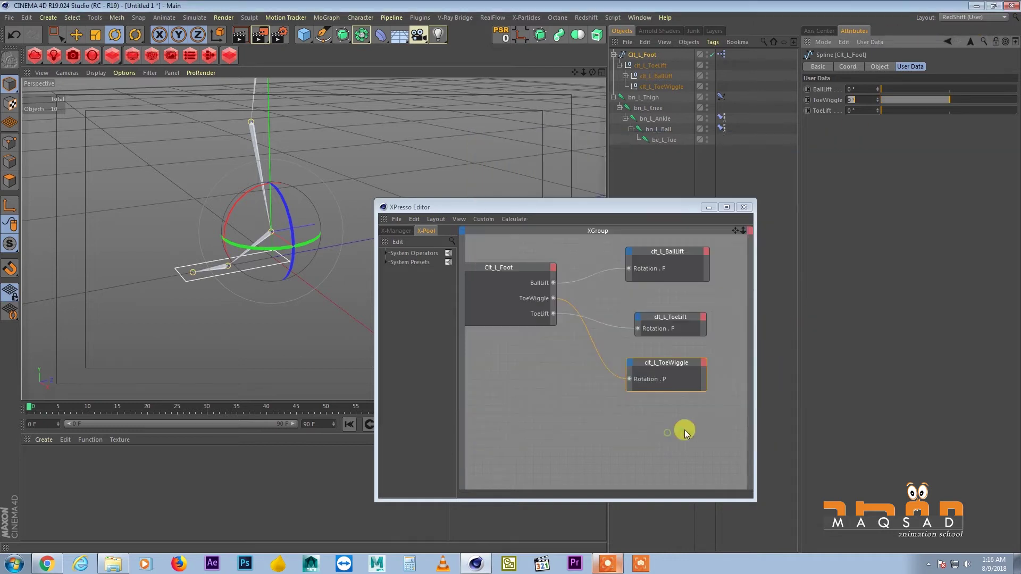
- Test the ToeWiggle slider down to -90°, try the ToeLift slider, and reset ToeWiggle to 0°
drag(941, 98, 738, 106)
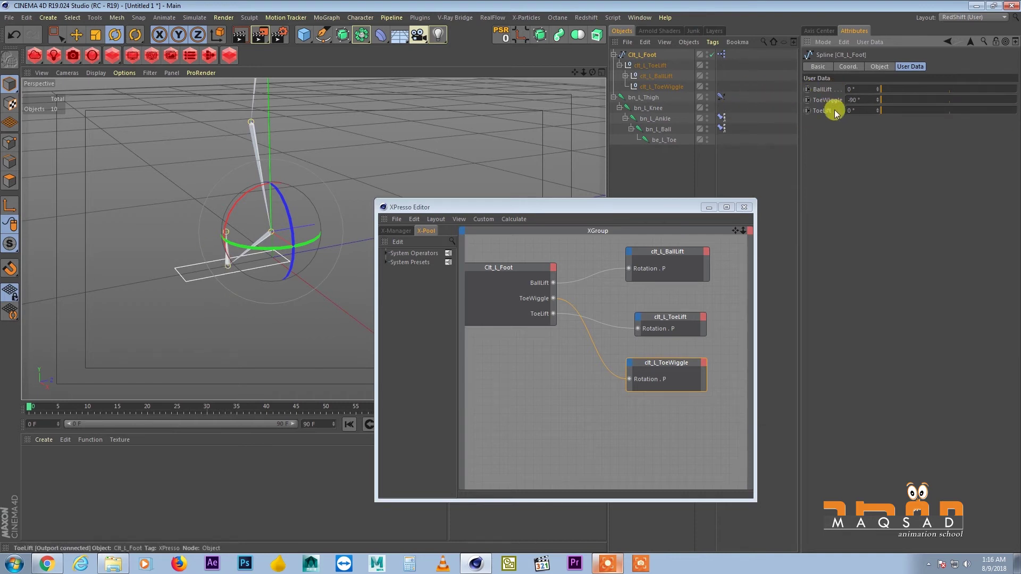
drag(889, 114, 812, 106)
right_click(878, 100)
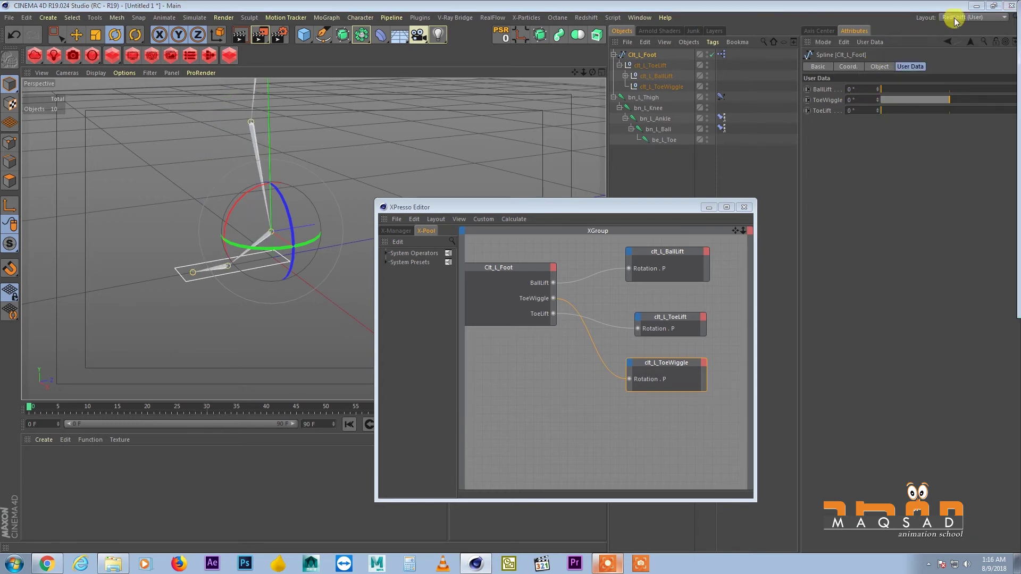
- Change the maximum limits of the BallLift and ToeLift user data, limiting ToeLift to 55°
drag(1020, 11, 544, 111)
click(505, 145)
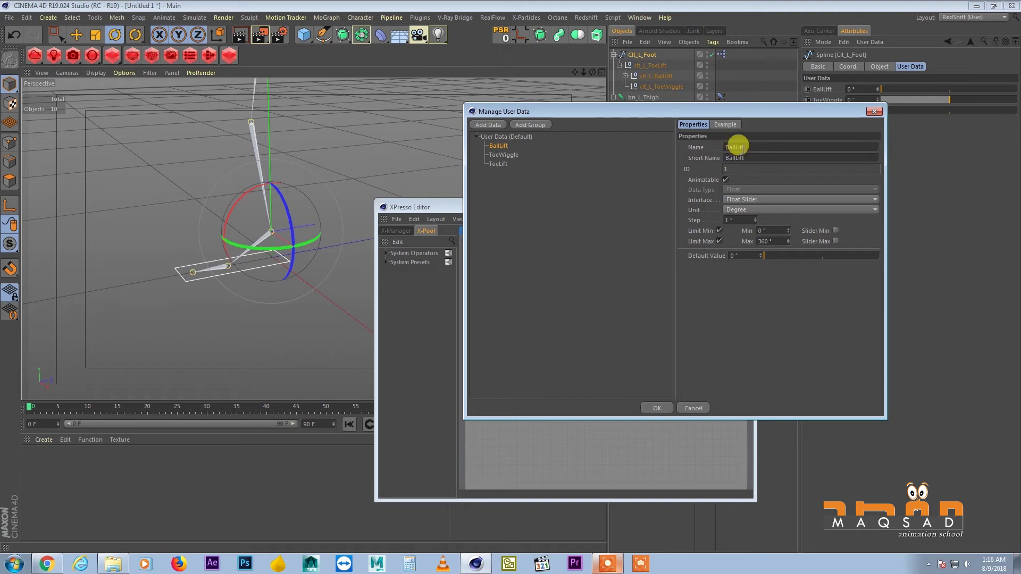
drag(719, 106, 665, 126)
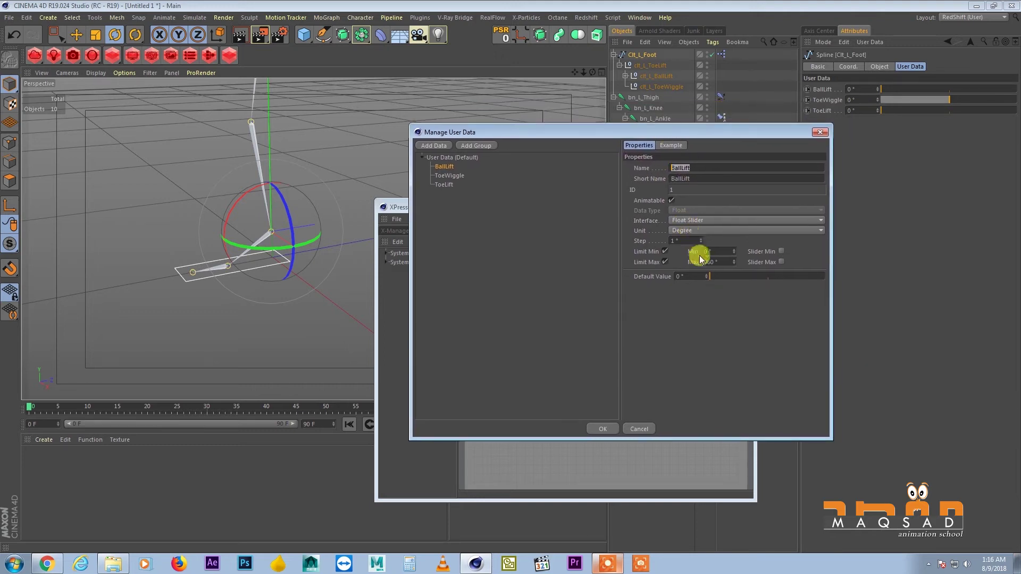
double_click(711, 262)
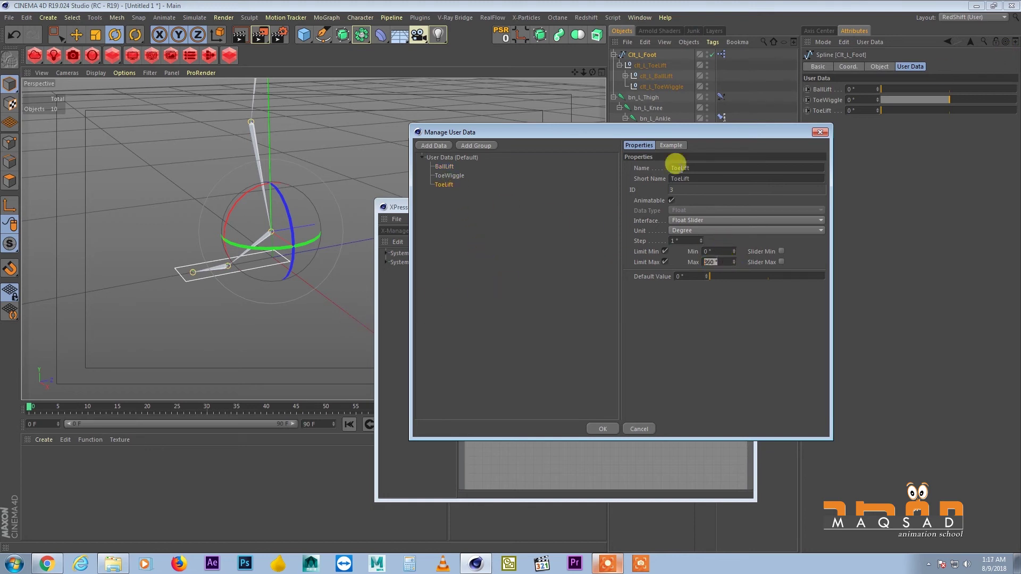
click(602, 429)
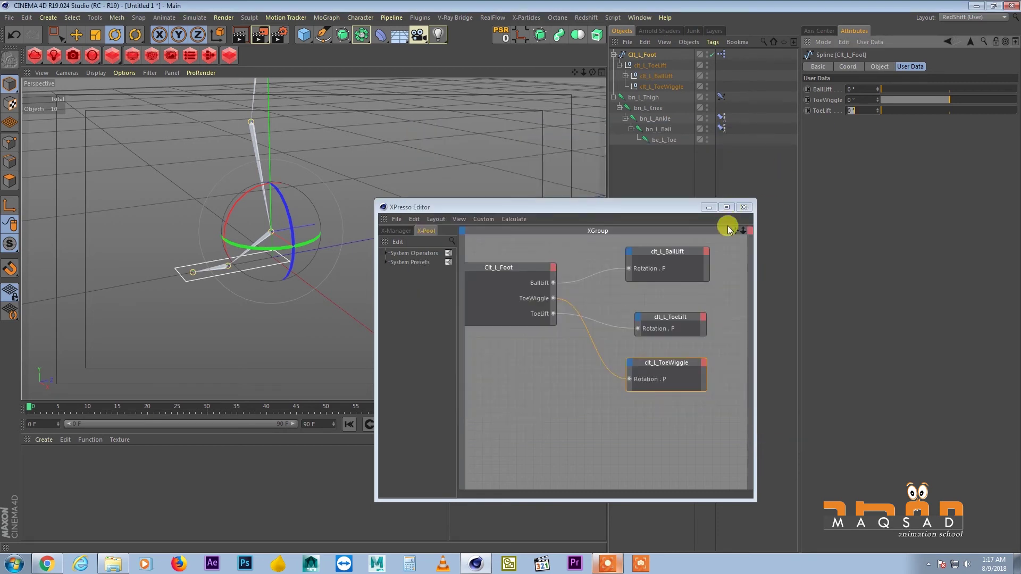
- Close the XPresso Editor and test the BallLift slider across its range, returning it to 0°
click(746, 207)
click(895, 89)
drag(895, 89, 1019, 92)
drag(909, 92, 871, 123)
- Move the Clt_L_Foot control to about X -23 cm, Y 31 cm, Z -27 cm to bend the leg
alt+right_drag(154, 267, 114, 253)
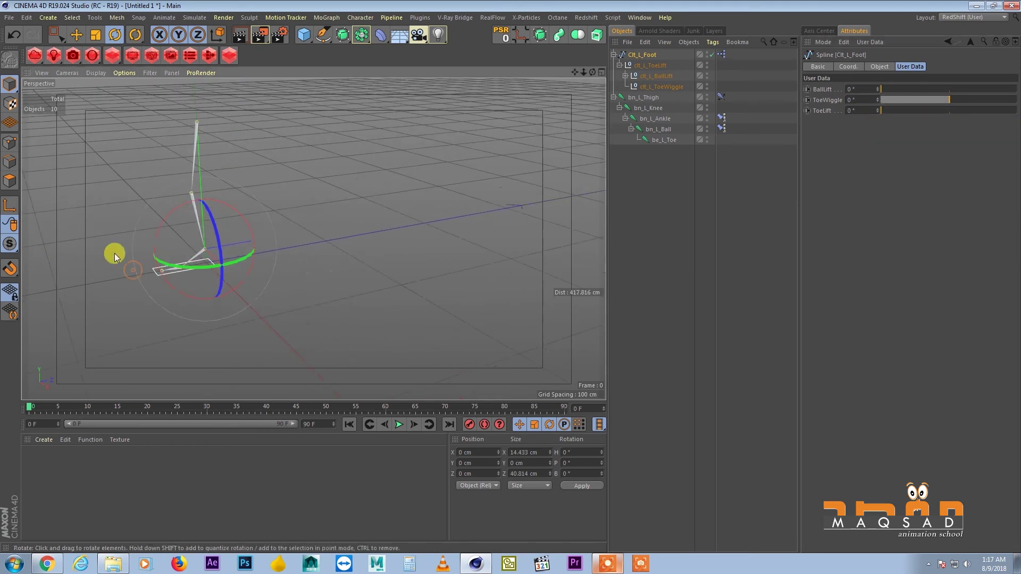
alt+middle_drag(114, 254, 168, 305)
key(e)
alt+middle_drag(287, 245, 317, 196)
click(318, 237)
alt+right_drag(302, 238, 315, 247)
alt+drag(308, 255, 289, 236)
click(302, 268)
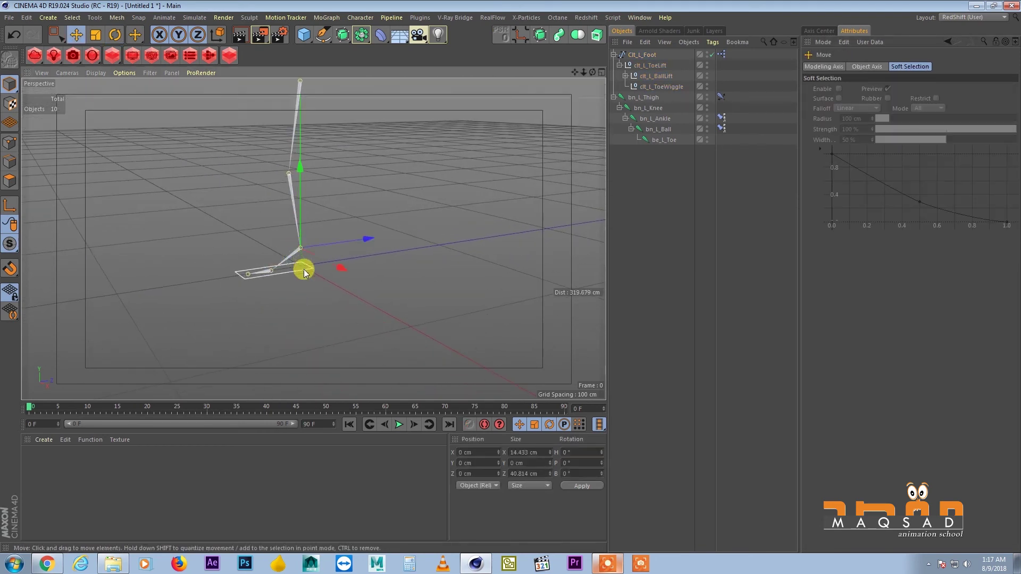
alt+middle_drag(303, 269, 272, 329)
drag(293, 275, 328, 197)
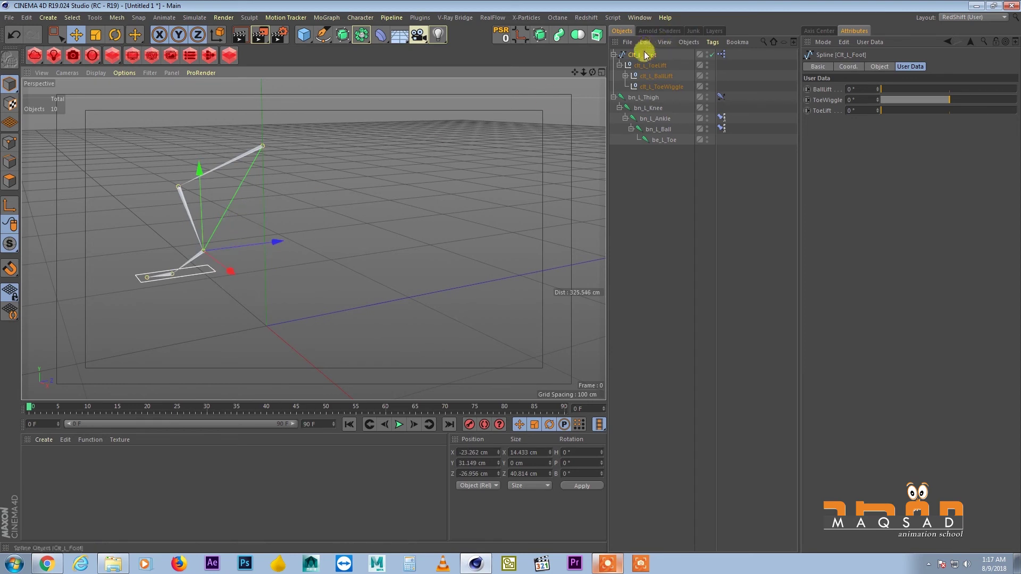
- Test the BallLift slider and ToeLift up to 55° on the raised foot, and restore the sliders and Clt_L_Foot's zero position
drag(886, 88, 1002, 88)
drag(903, 88, 1003, 120)
key(ctrl+z)
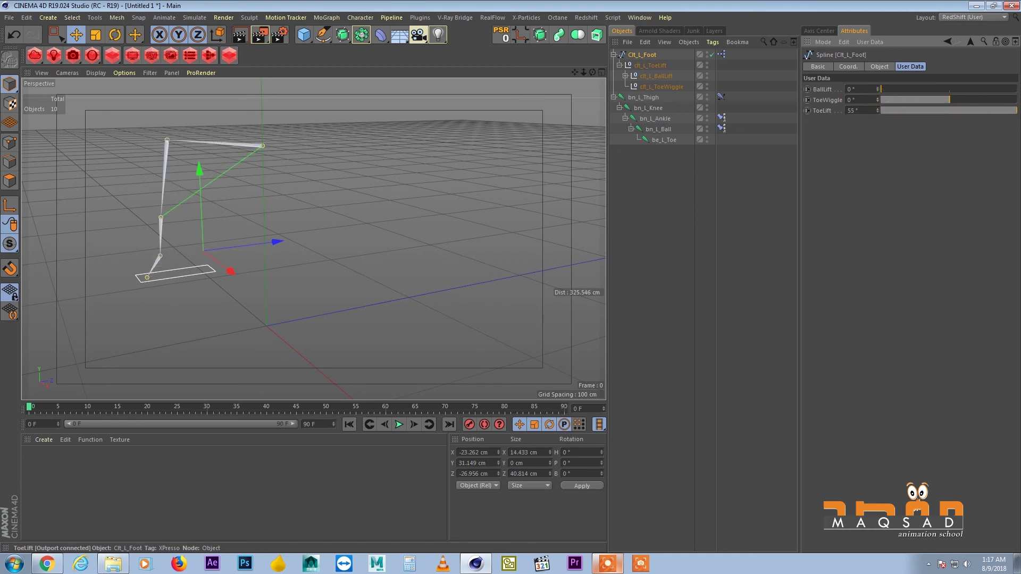
key(ctrl+z)
alt+middle_drag(361, 198, 395, 193)
click(503, 31)
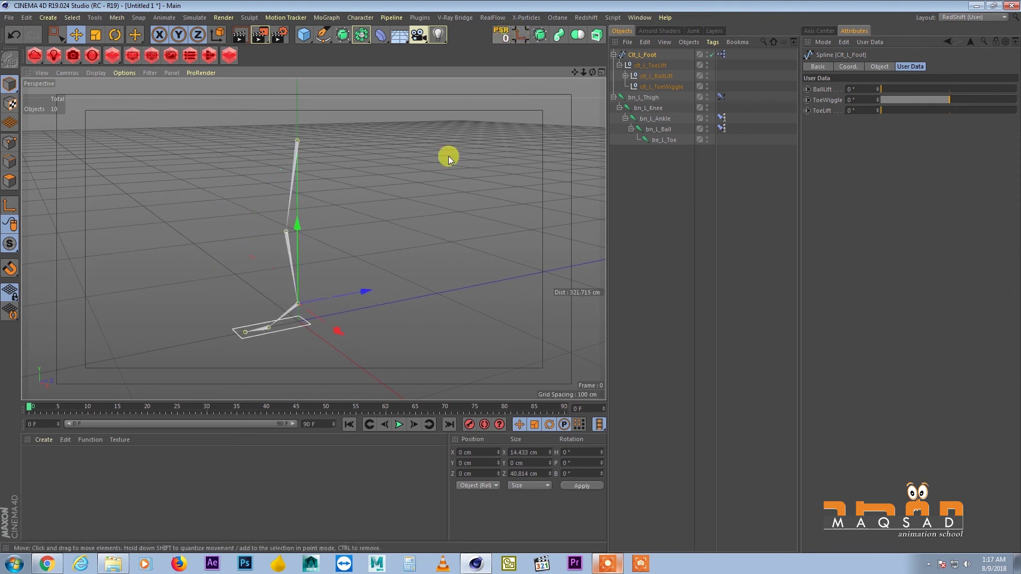
- Collapse the bn_L_Thigh and Clt_L_Foot hierarchies in the object list
alt+drag(448, 159, 361, 278)
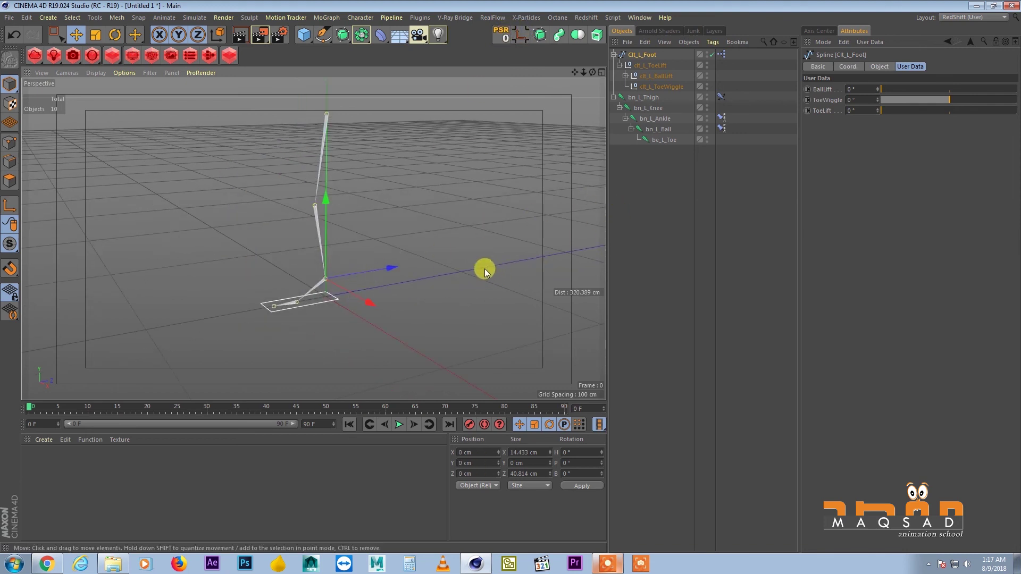
click(614, 97)
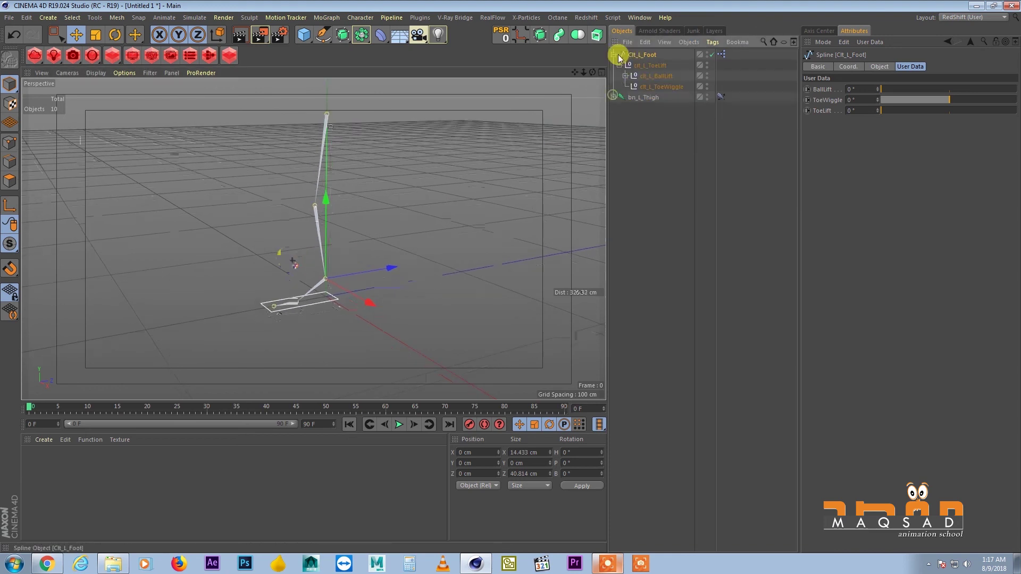
click(619, 56)
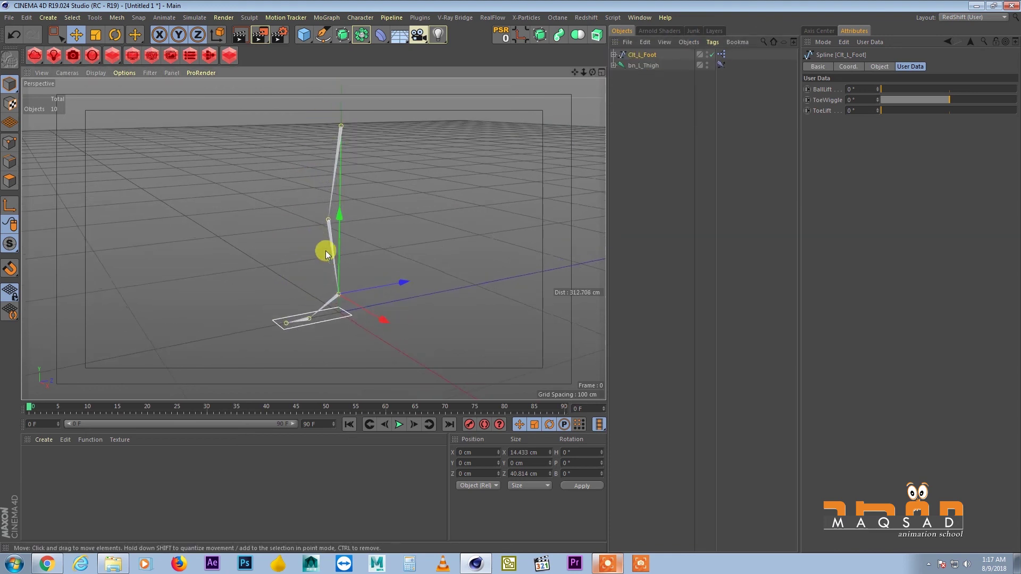